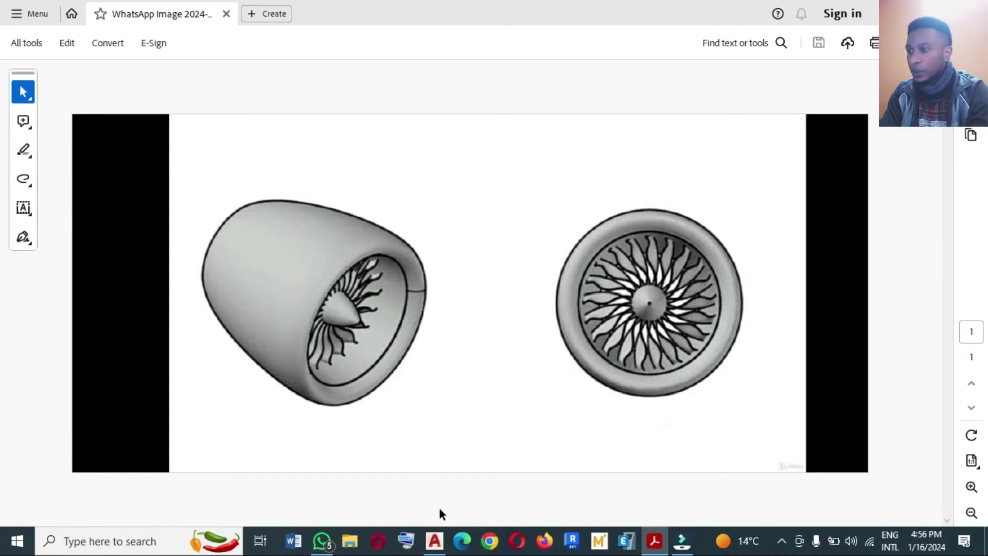
- Switch to AutoCAD and draw a wavy open spline through five points in the top view
left_click(433, 541)
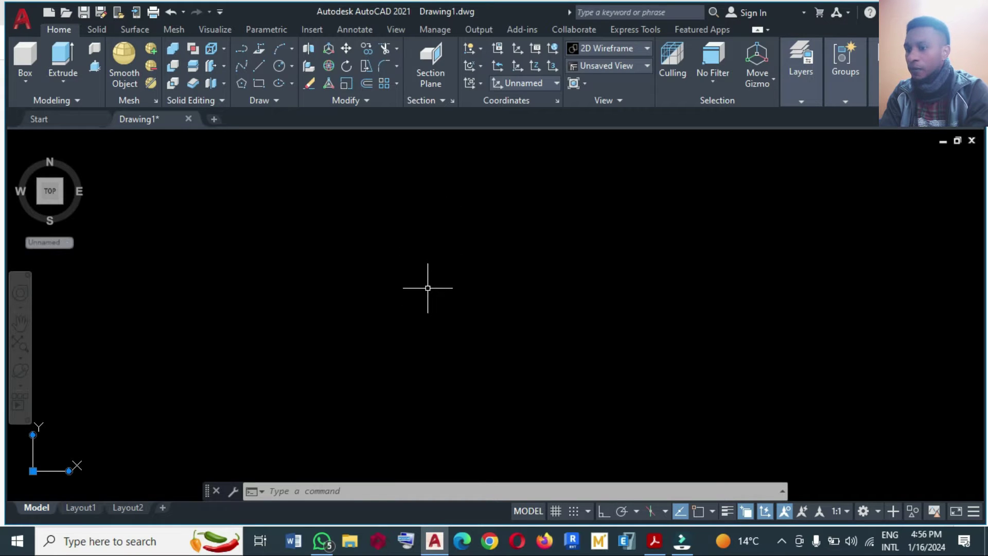
left_click(240, 71)
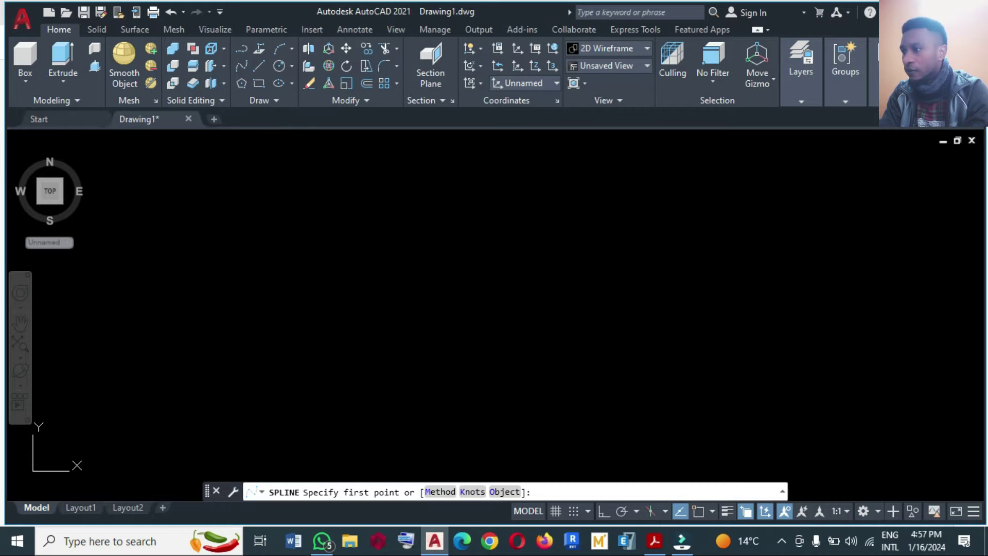
left_click(289, 257)
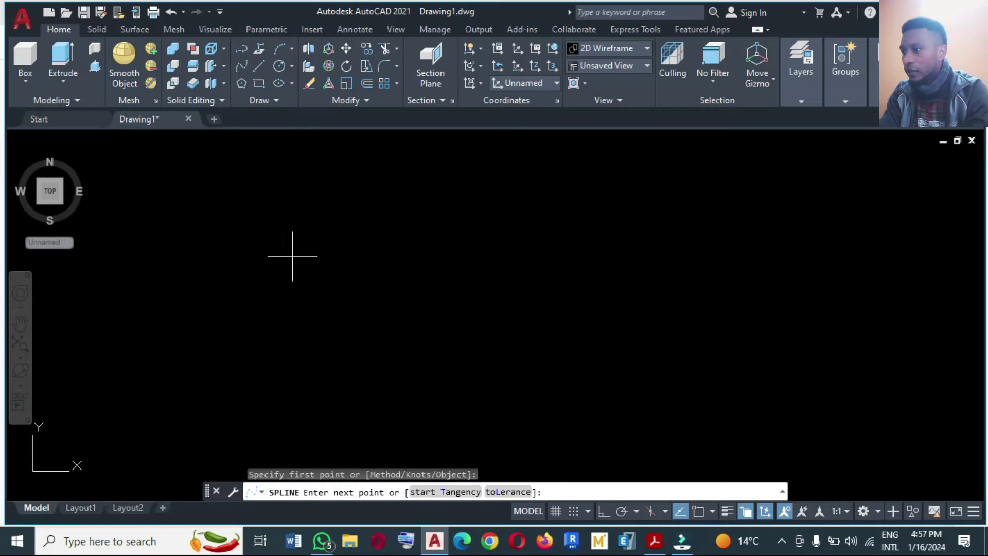
left_click(340, 287)
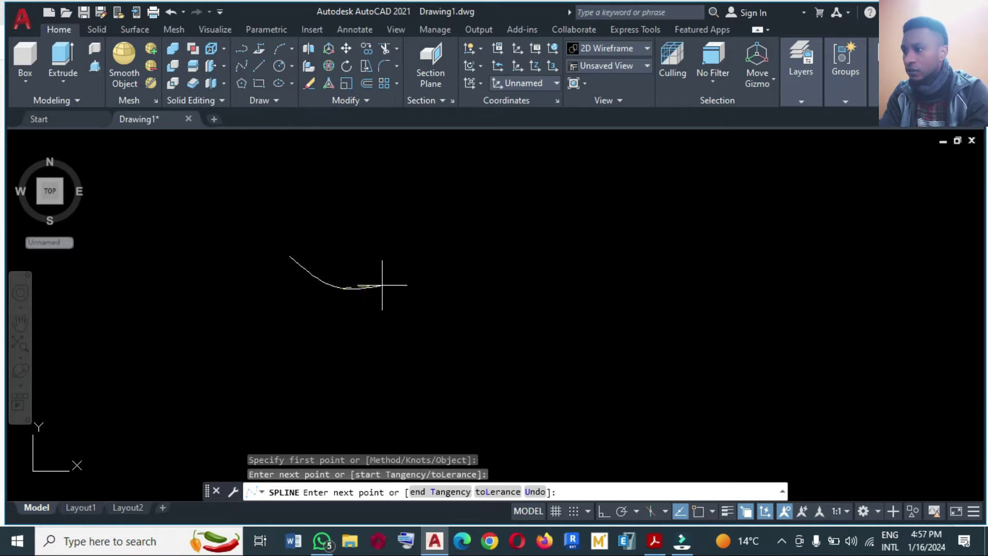
left_click(405, 262)
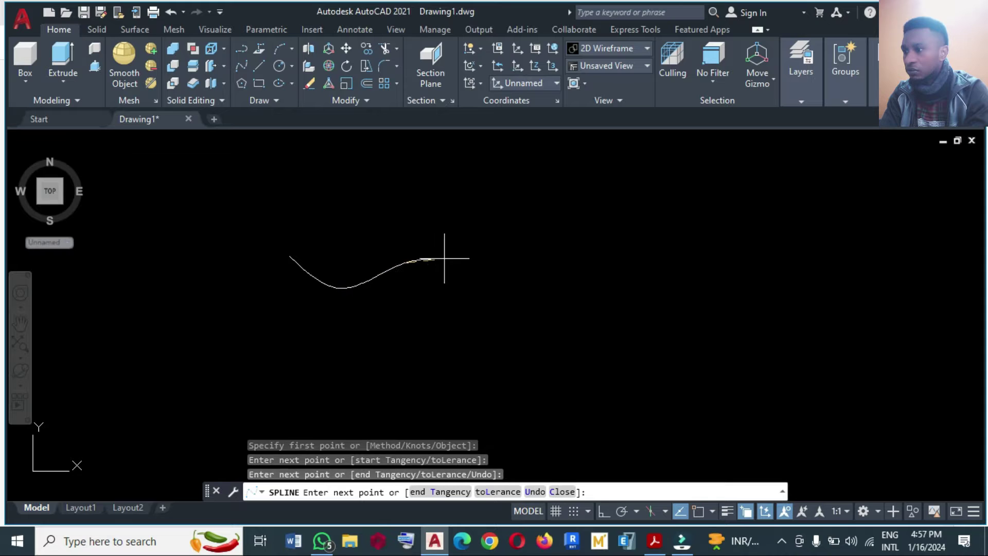
left_click(466, 281)
left_click(472, 276)
key("Return")
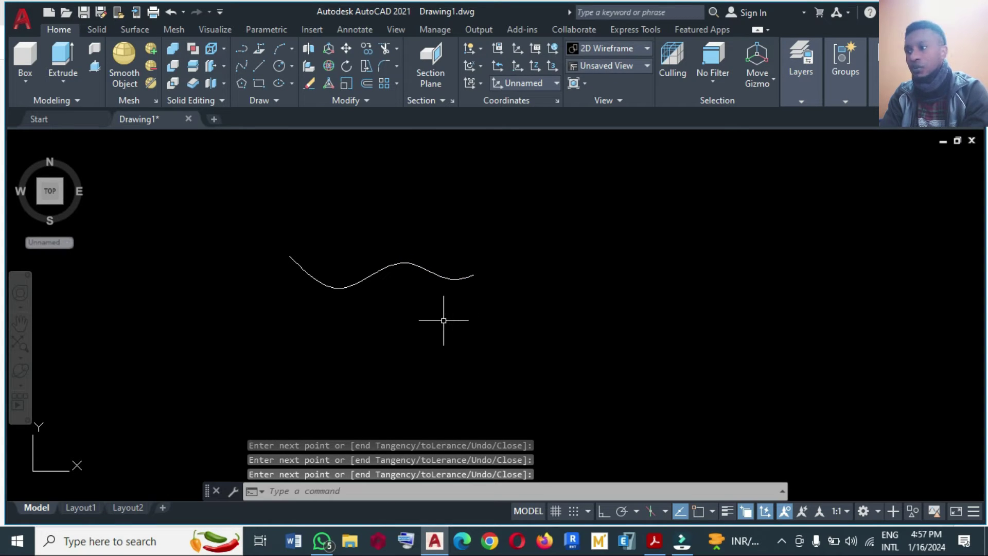
- Draw a shallow three-point arc sagging below the spline, starting just above its left end and finishing below its right end
left_click(280, 51)
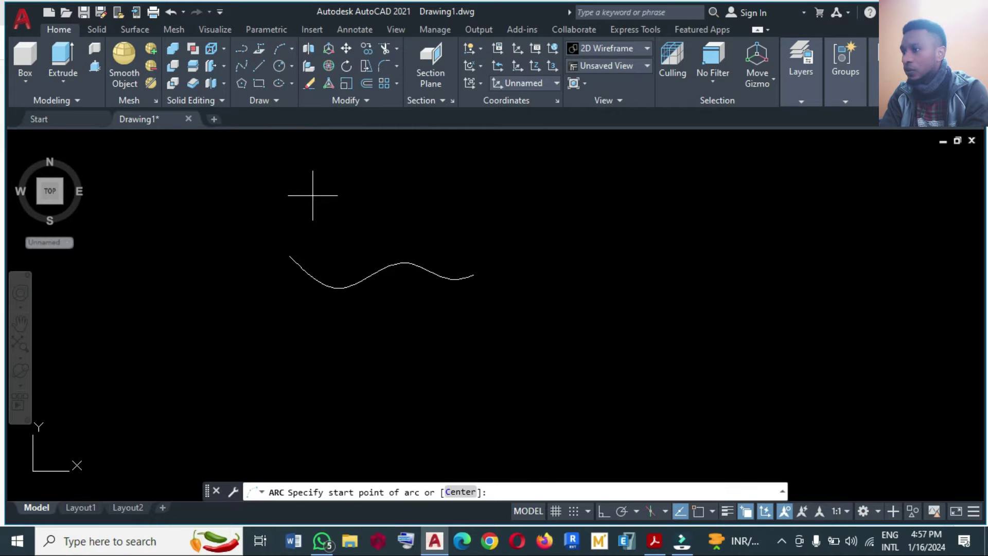
left_click(300, 239)
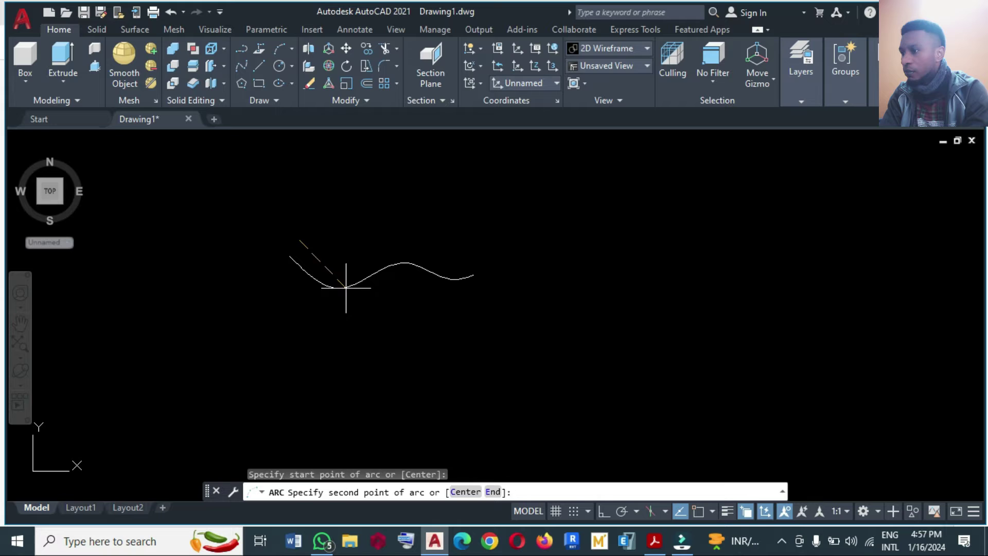
left_click(386, 314)
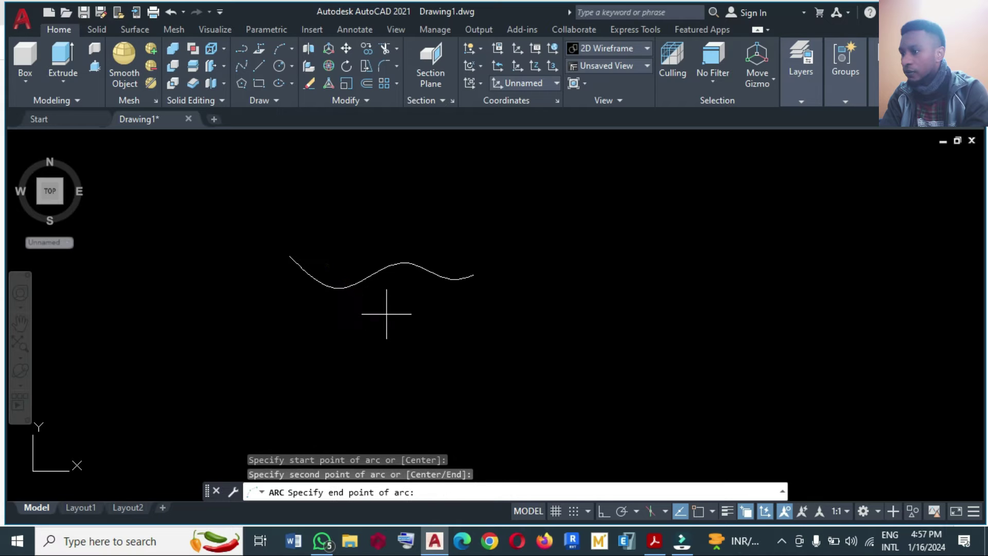
left_click(474, 294)
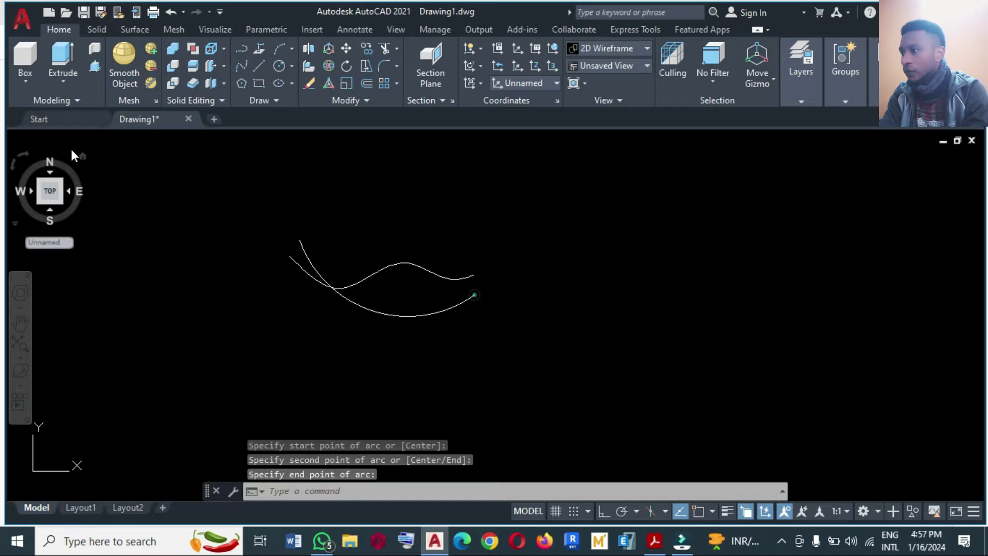
- In an isometric view with Ortho on, move the spline straight up along Z by about 0.2 units
left_click(81, 156)
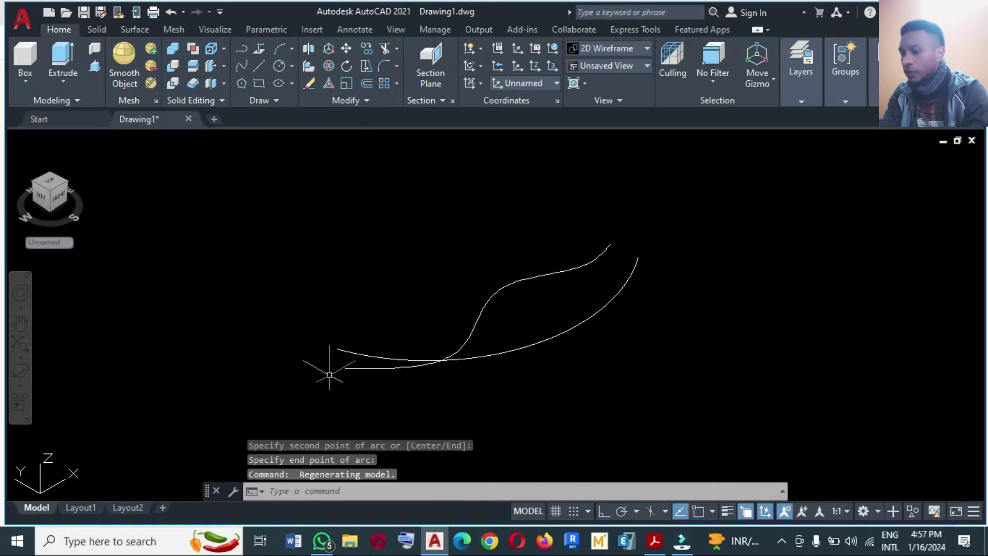
type("m")
key("Return")
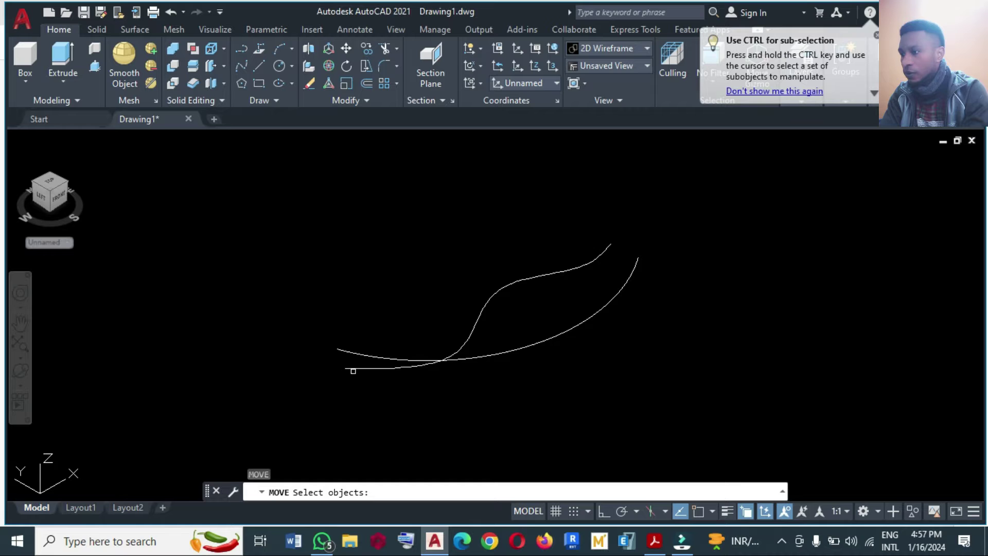
left_click(352, 372)
key("Return")
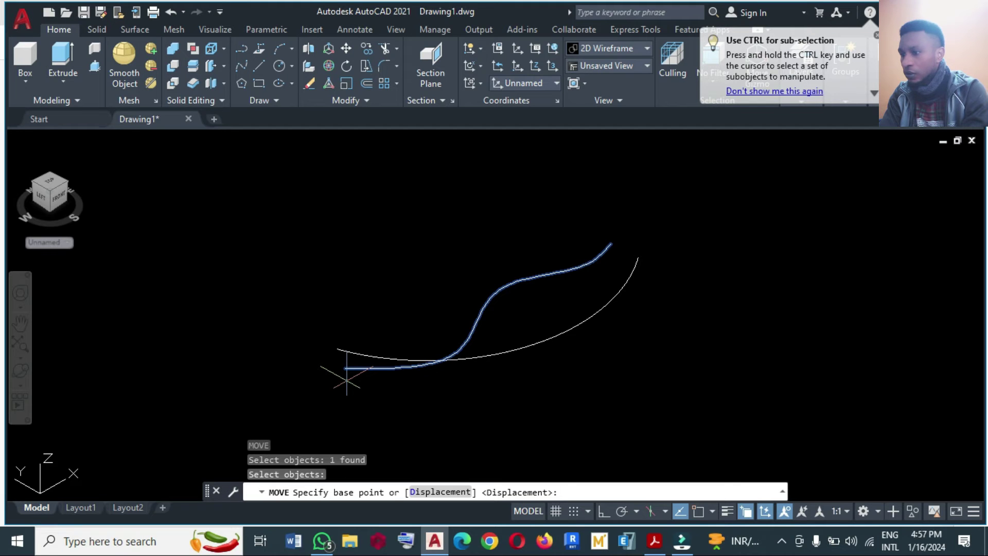
left_click(603, 511)
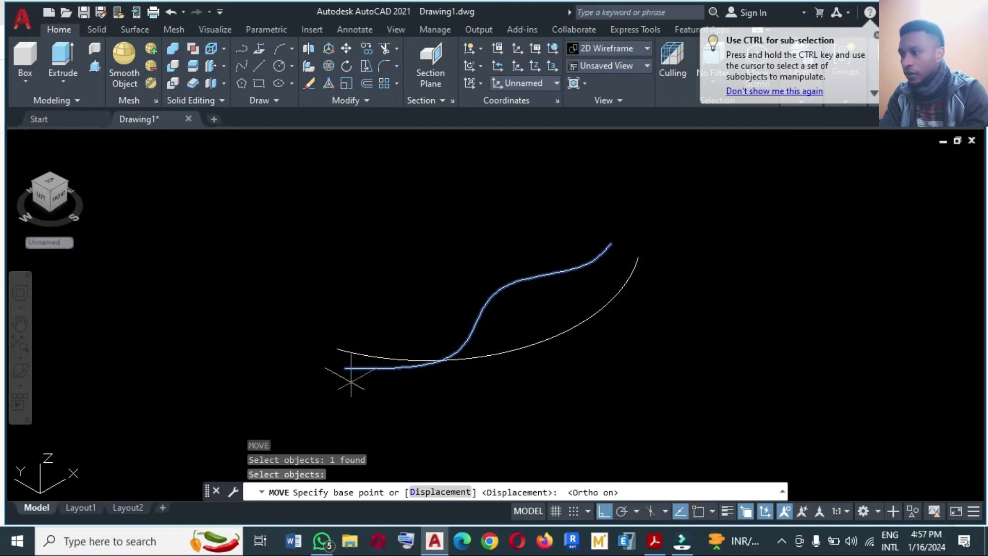
left_click(345, 368)
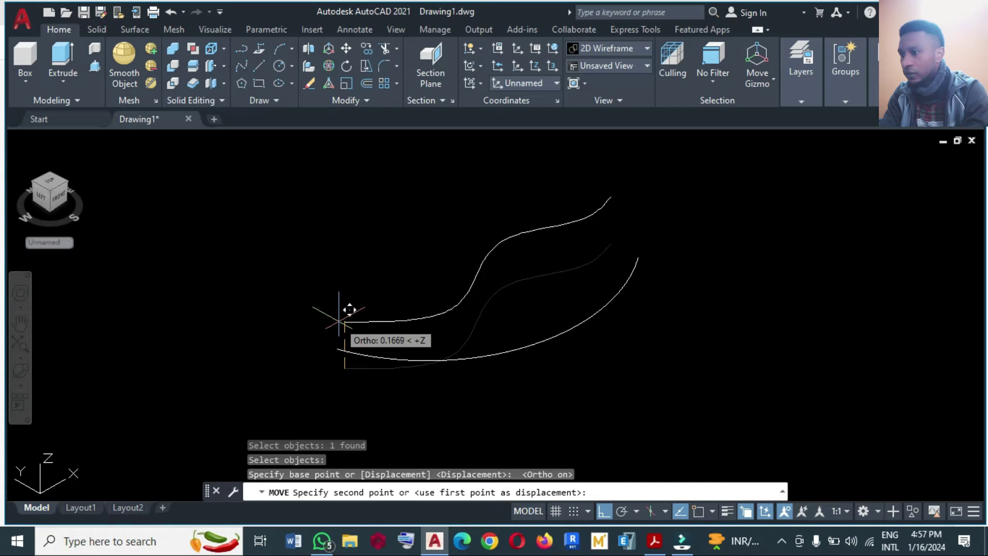
left_click(337, 313)
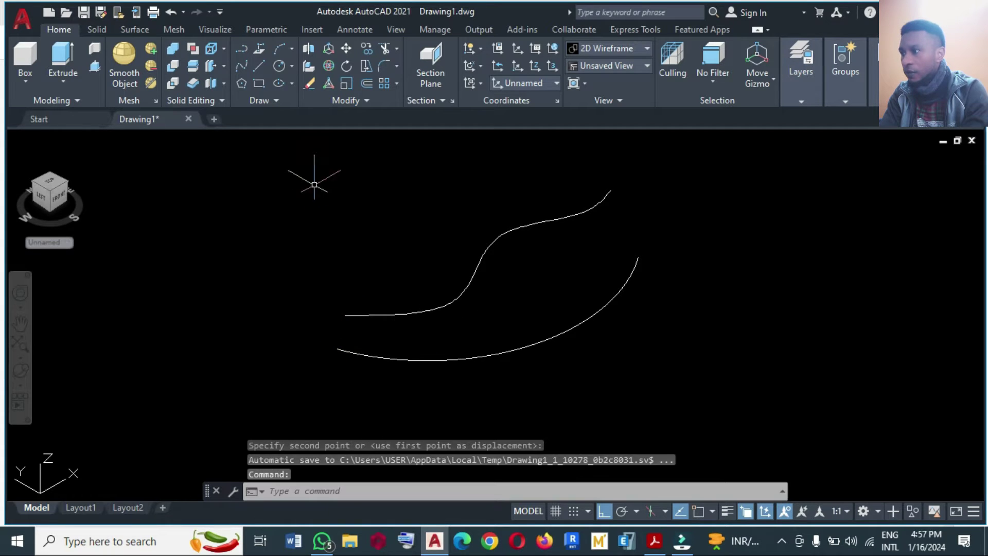
- With object snap on, draw two straight lines joining the matching endpoints of the spline and the arc
left_click(260, 65)
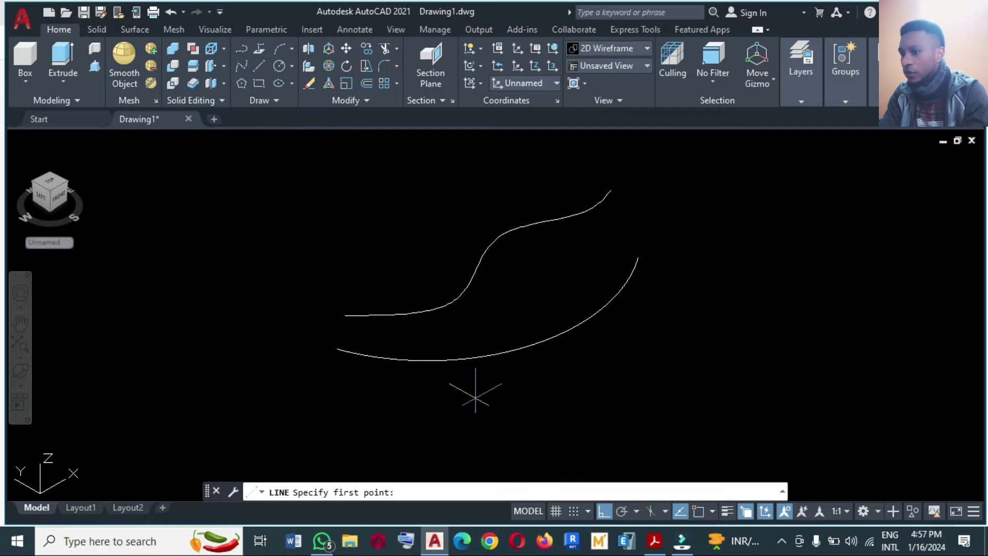
left_click(699, 517)
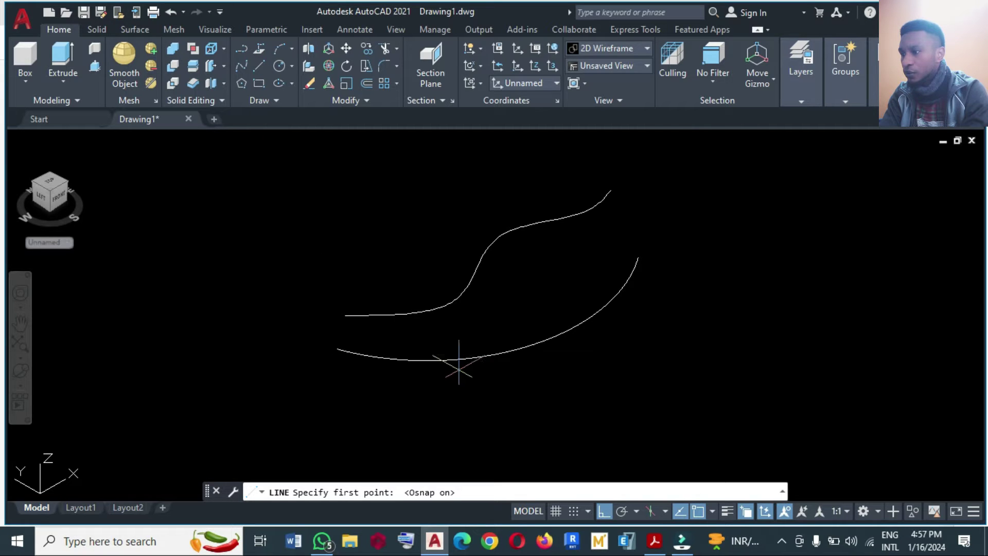
left_click(345, 315)
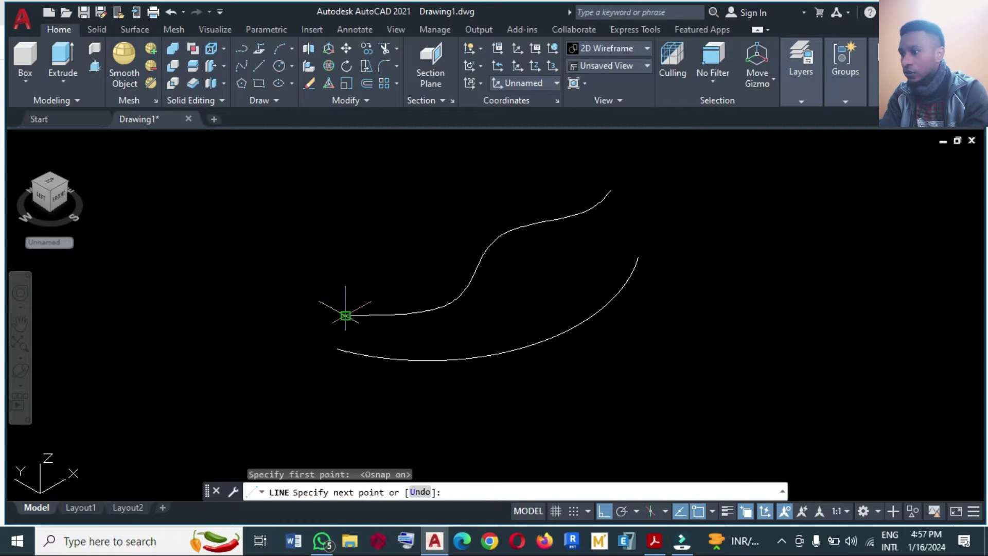
left_click(337, 349)
key("Return")
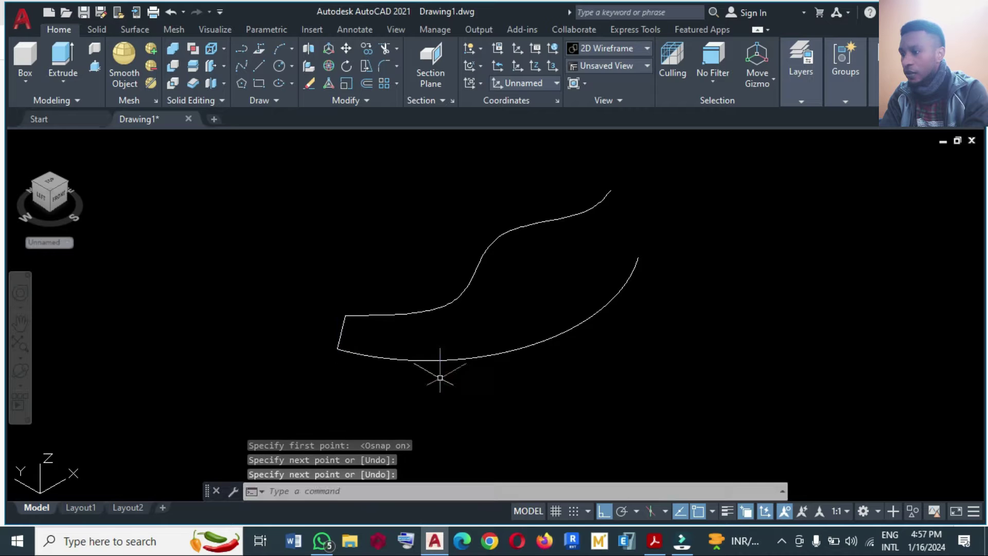
key("Return")
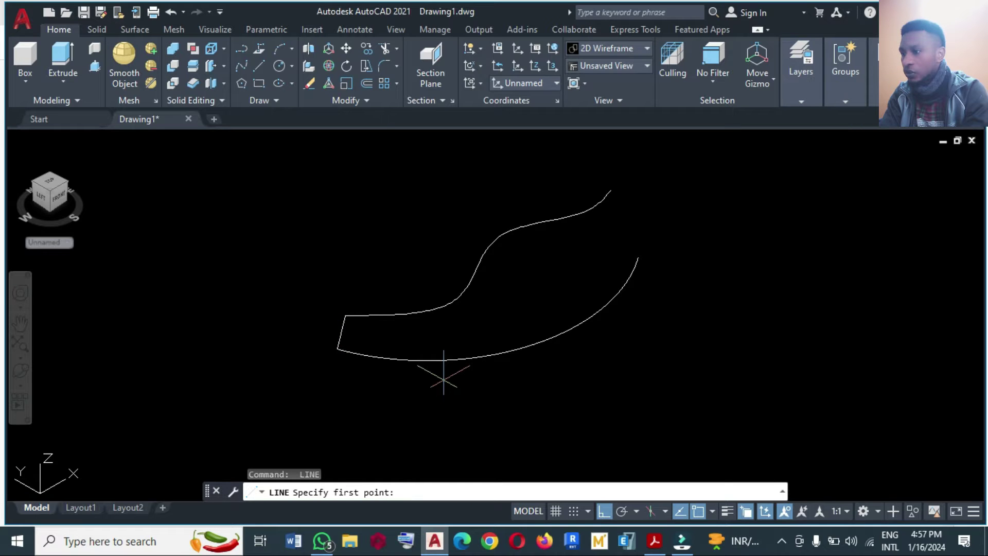
left_click(611, 191)
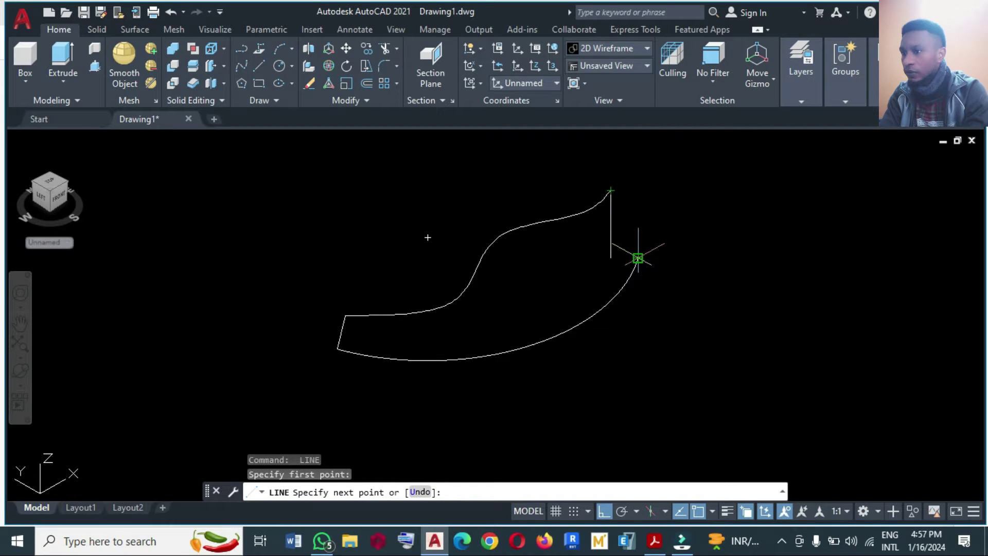
left_click(638, 254)
key("Return")
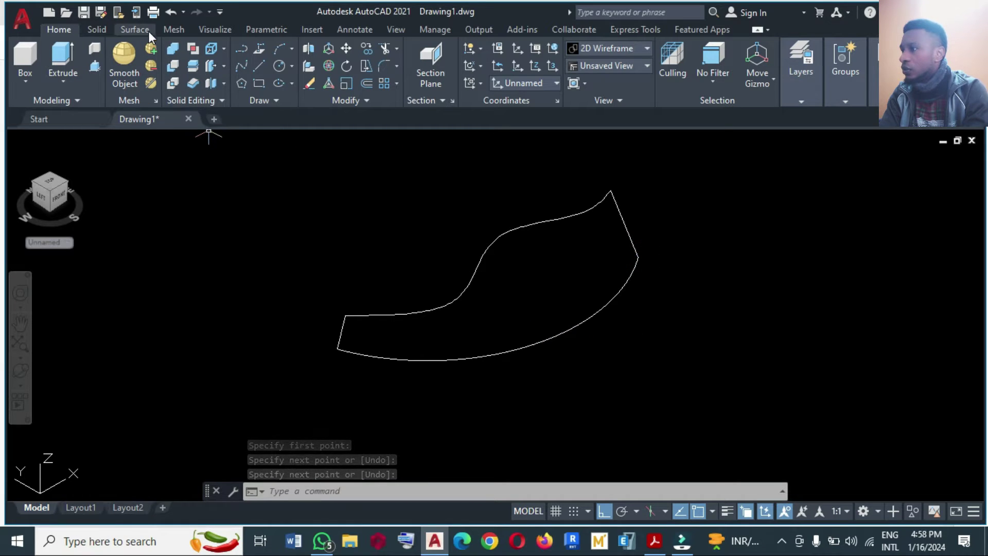
- Create a network surface using the spline and arc as the first direction and the two straight lines as the second
left_click(122, 30)
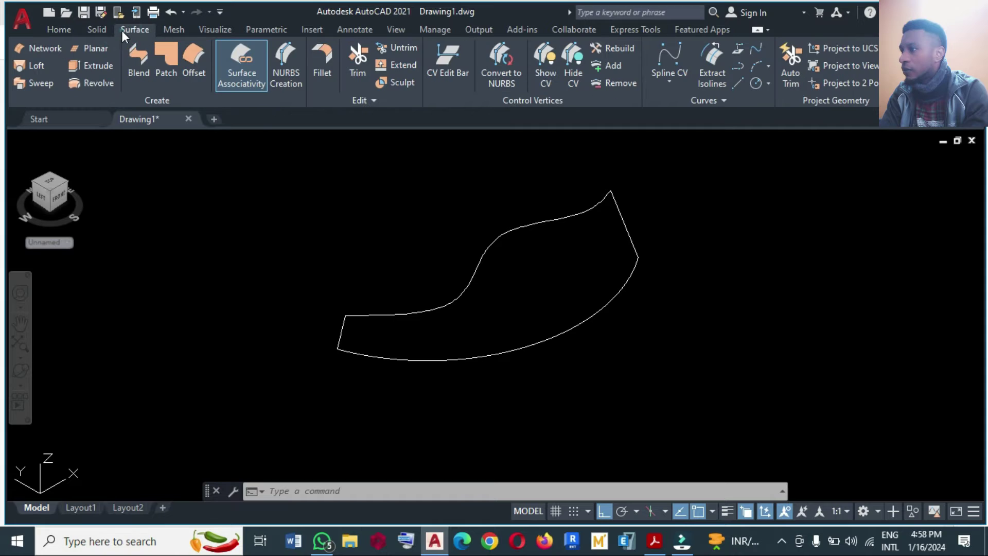
left_click(56, 49)
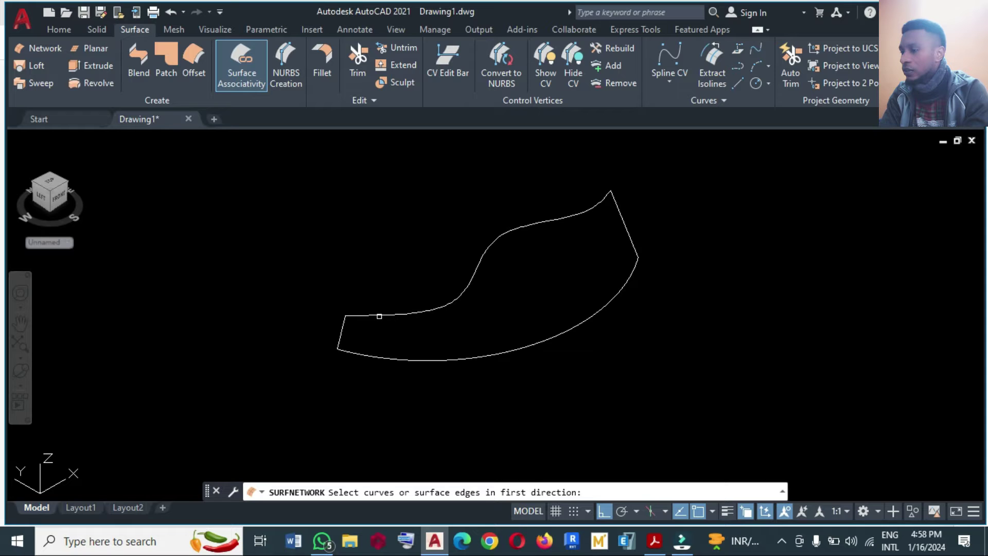
left_click(379, 316)
left_click(379, 356)
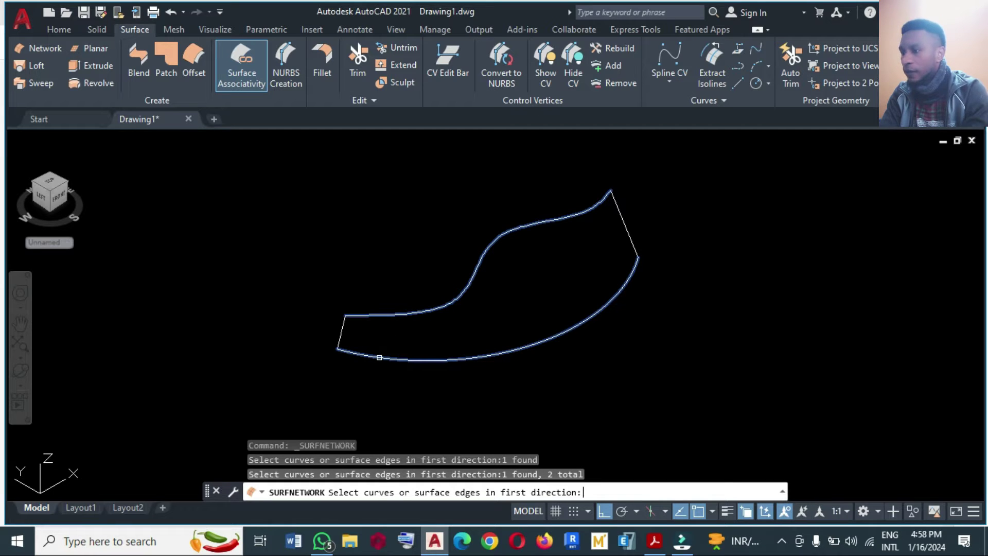
key("Return")
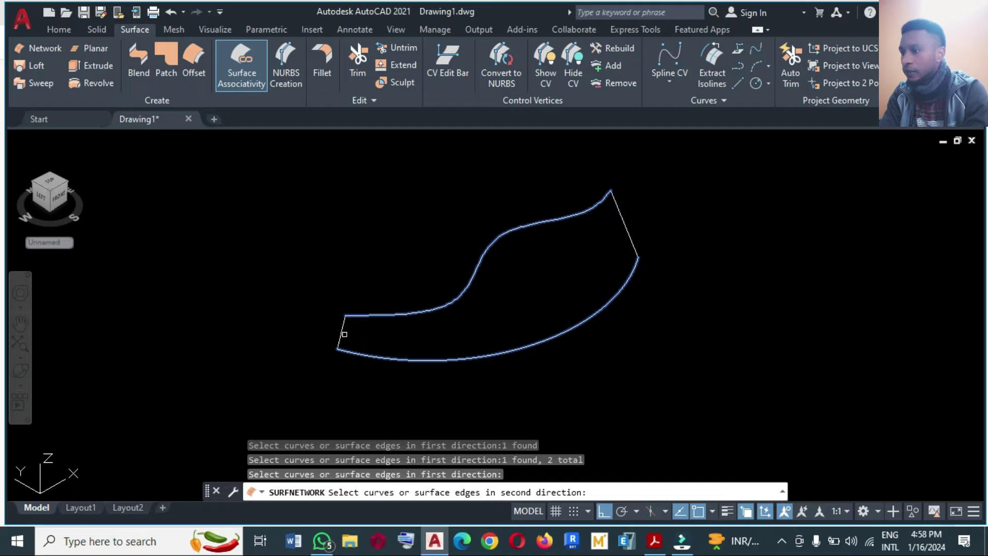
left_click(342, 333)
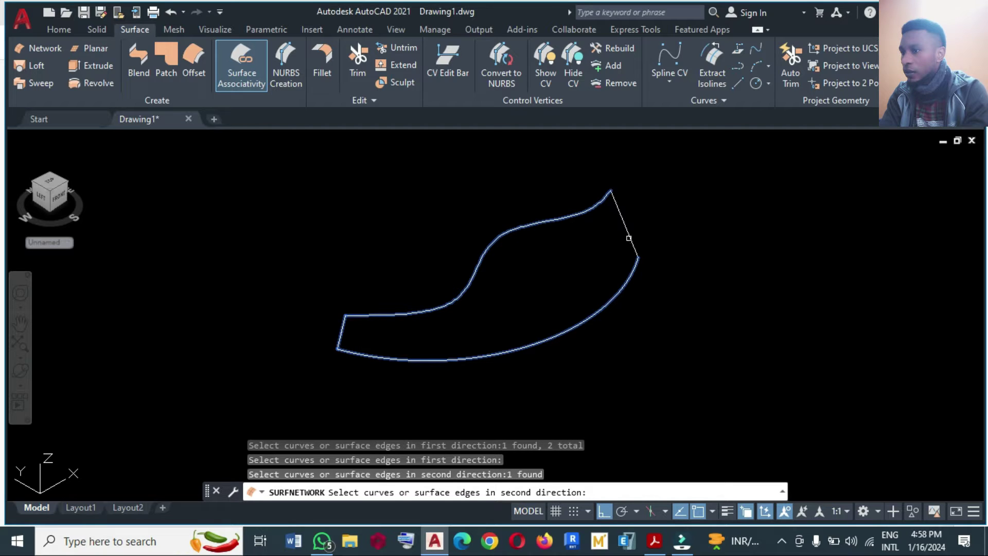
left_click(628, 238)
key("Return")
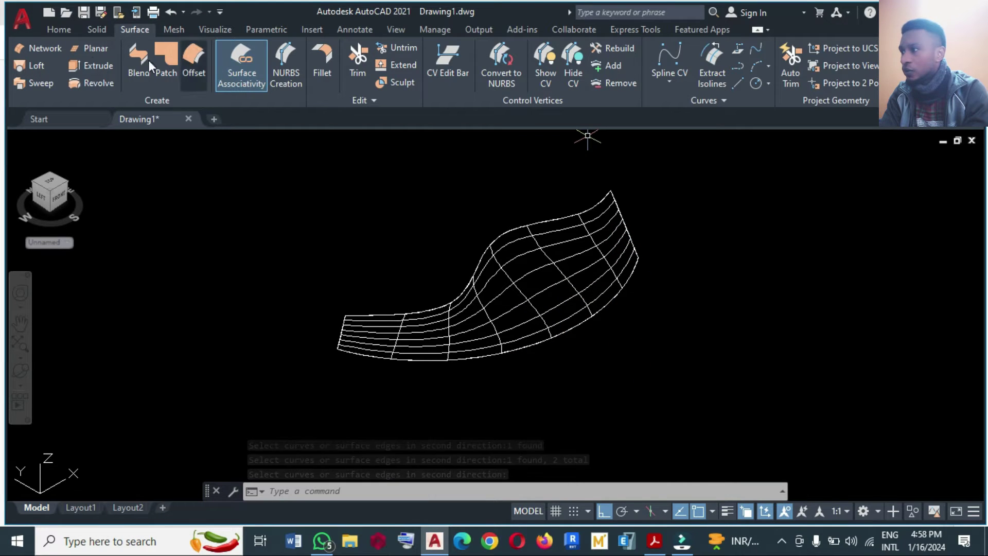
- Set the visual style to Shaded and examine the blade surface from several sides
left_click(58, 30)
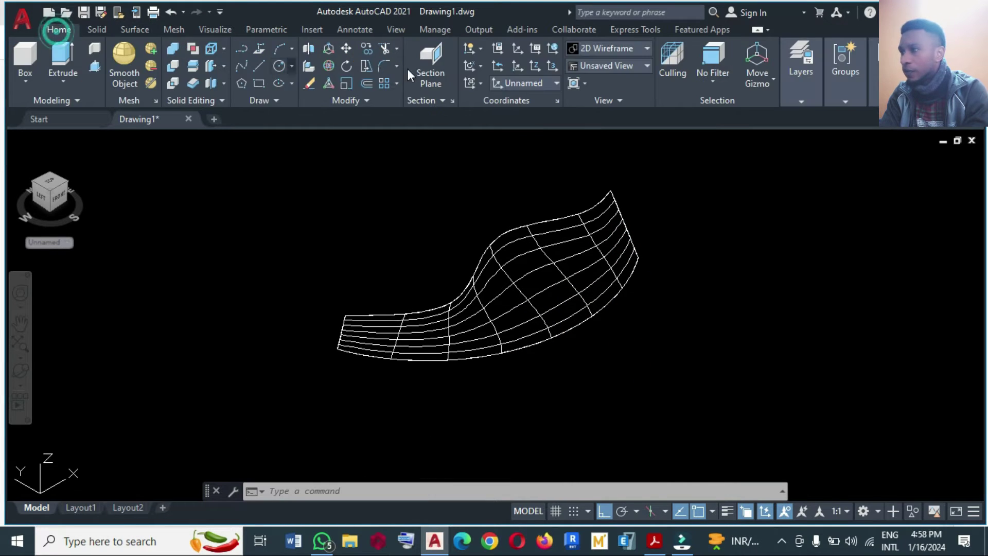
left_click(597, 53)
left_click(596, 132)
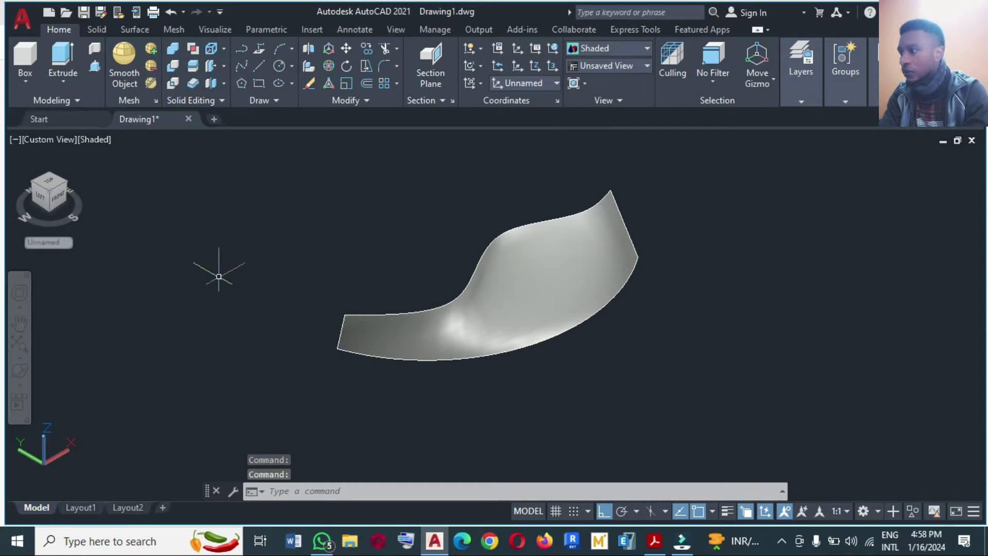
left_click(23, 381)
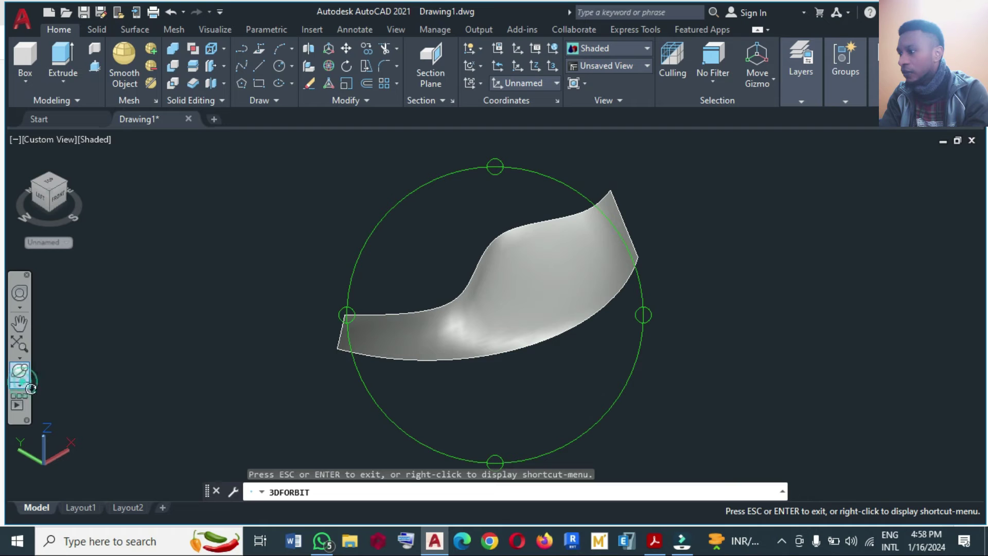
mouse_move(354, 317)
left_mouse_down()
mouse_move(426, 331)
mouse_move(540, 327)
mouse_move(380, 357)
left_mouse_up()
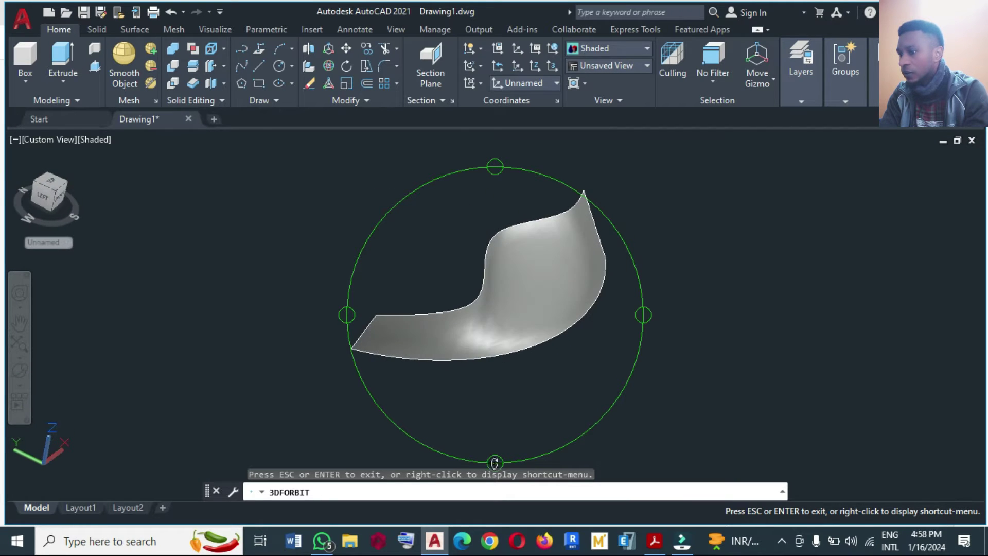
mouse_move(498, 463)
left_mouse_down()
mouse_move(485, 379)
mouse_move(481, 432)
mouse_move(453, 391)
left_mouse_up()
left_click_drag(357, 307, 404, 338)
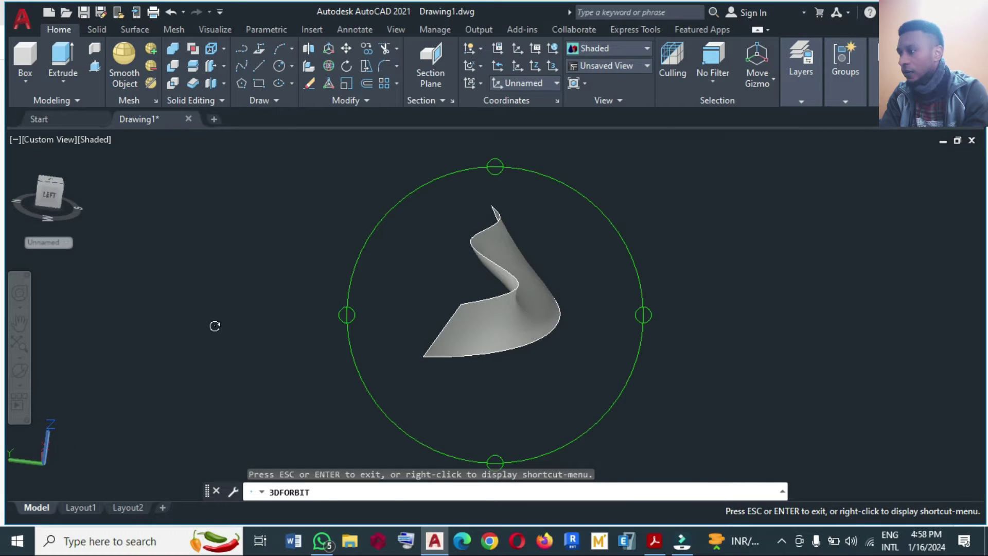
left_click_drag(360, 310, 302, 298)
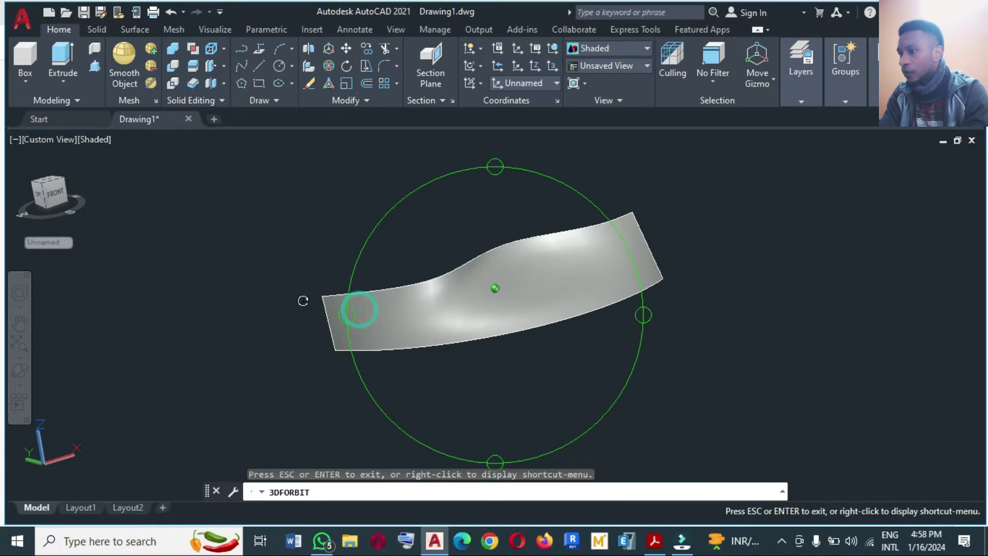
- Finish orbiting the blade, restore the home view, and show the blade from the top with the view turned 90 degrees
left_click_drag(493, 175, 496, 206)
mouse_move(350, 311)
left_mouse_down()
mouse_move(353, 293)
mouse_move(346, 313)
mouse_move(436, 335)
left_mouse_up()
key("Escape")
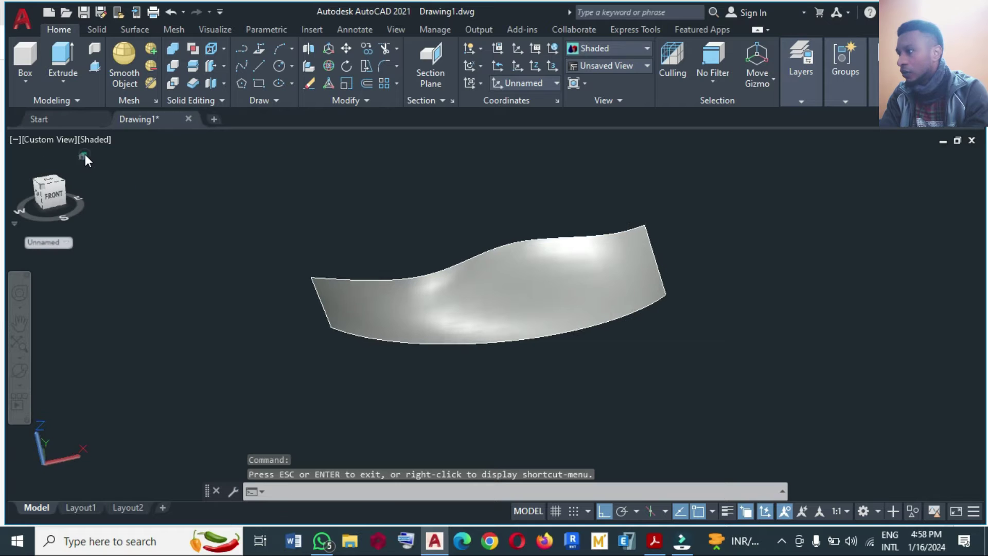
left_click(83, 156)
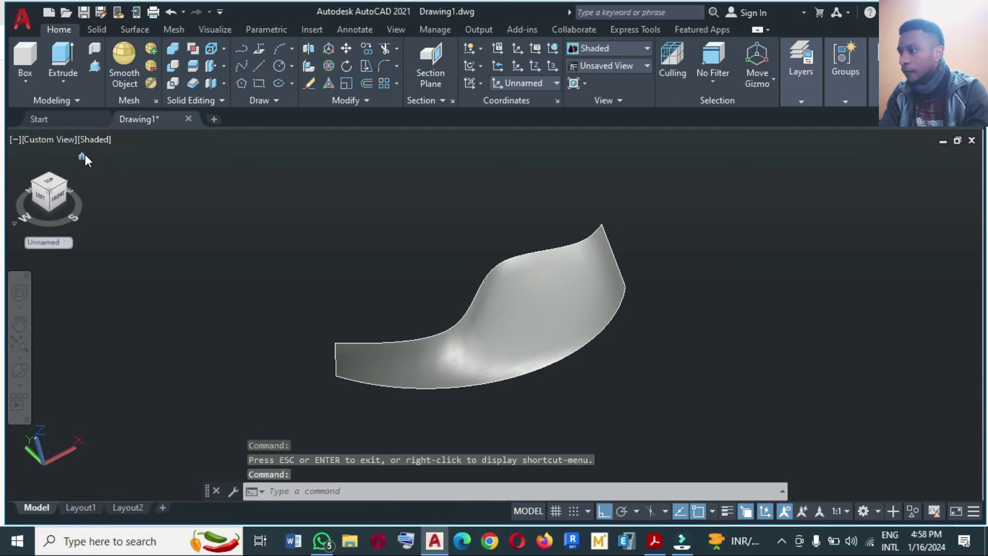
left_click(54, 180)
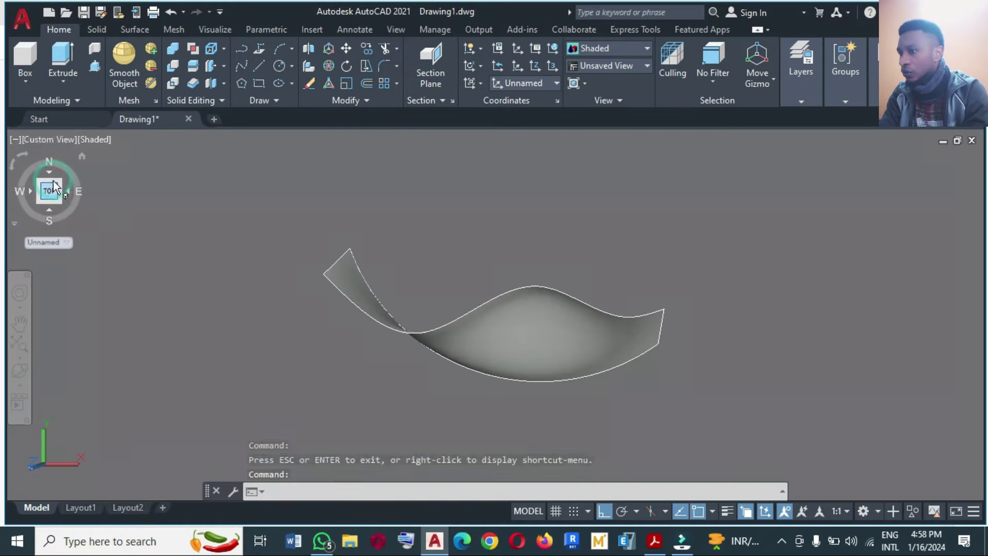
left_click(11, 170)
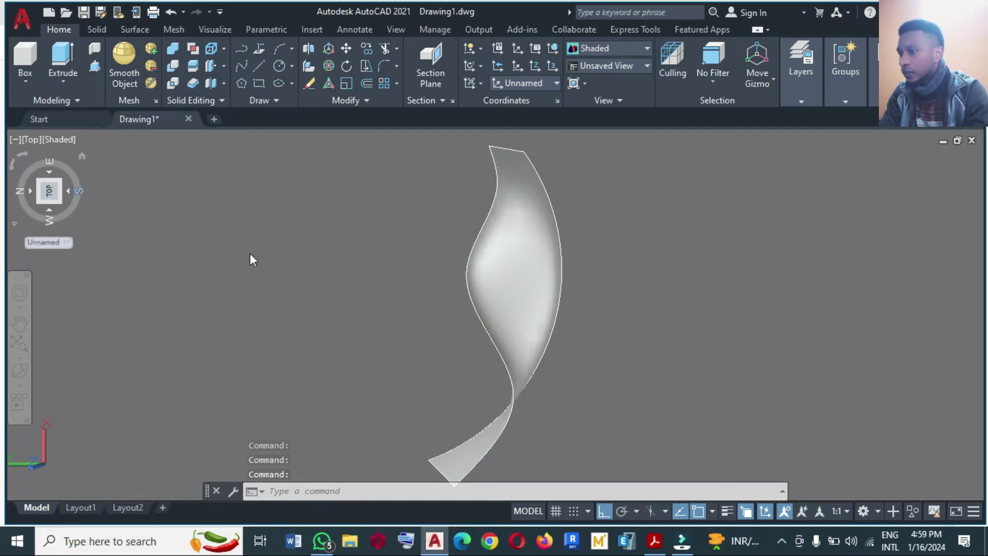
- Switch the view projection to parallel and frame the blade with free space around its narrow end
scroll(470, 227, "down", 2)
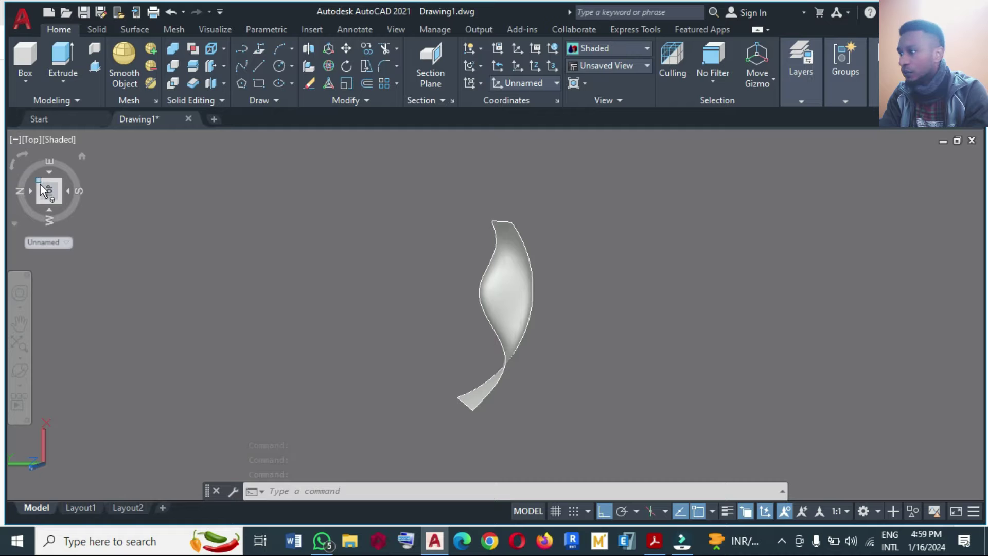
right_click(41, 192)
left_click(73, 227)
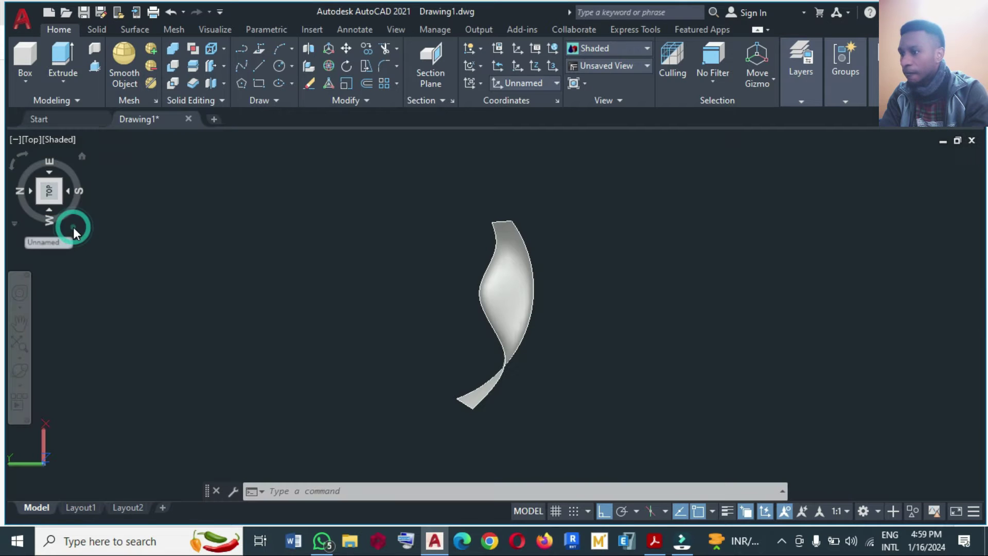
scroll(422, 196, "down", 3)
scroll(444, 259, "up", 1)
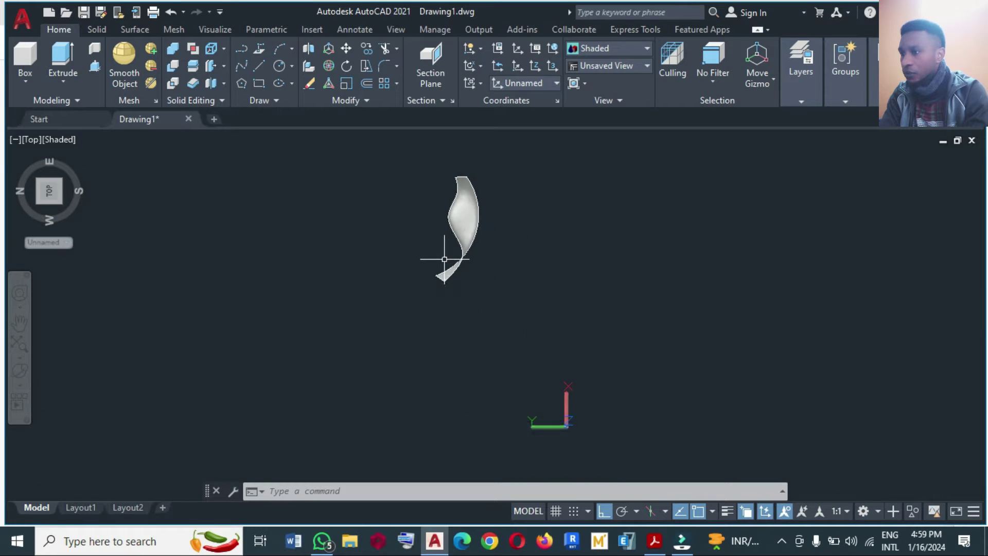
scroll(444, 259, "up", 2)
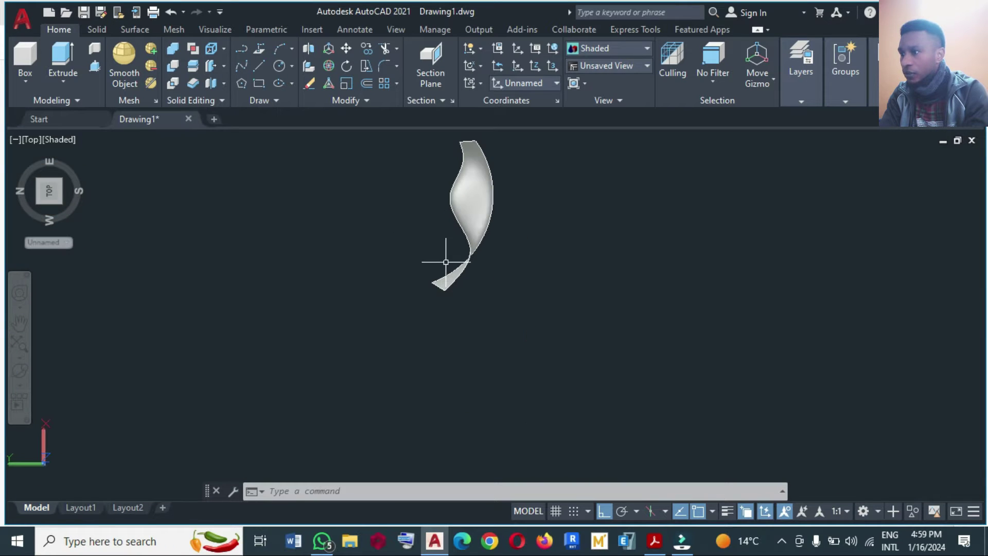
- Start a polar array of the blade surface with its center point just beyond the blade's narrow end
left_click(395, 86)
left_click(400, 153)
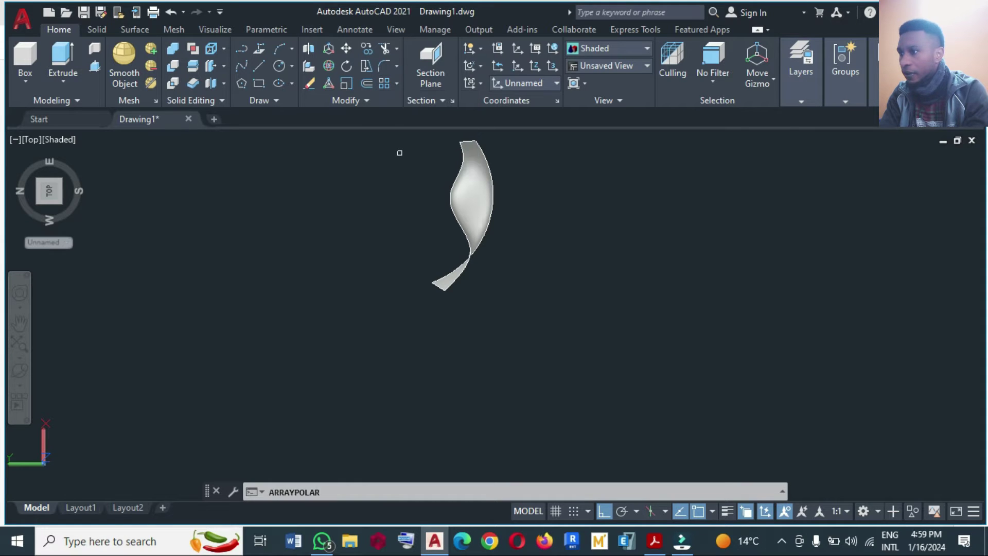
left_click(458, 190)
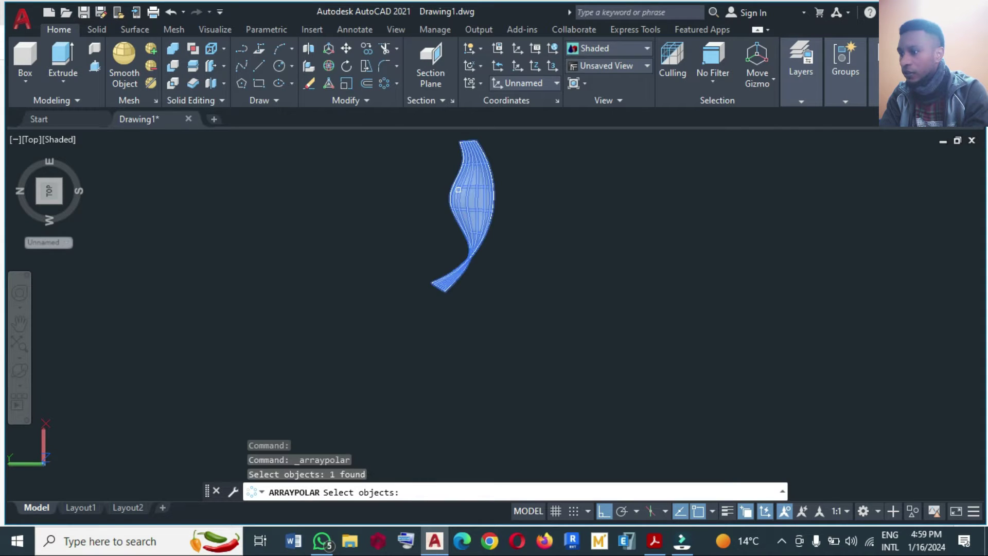
key("Return")
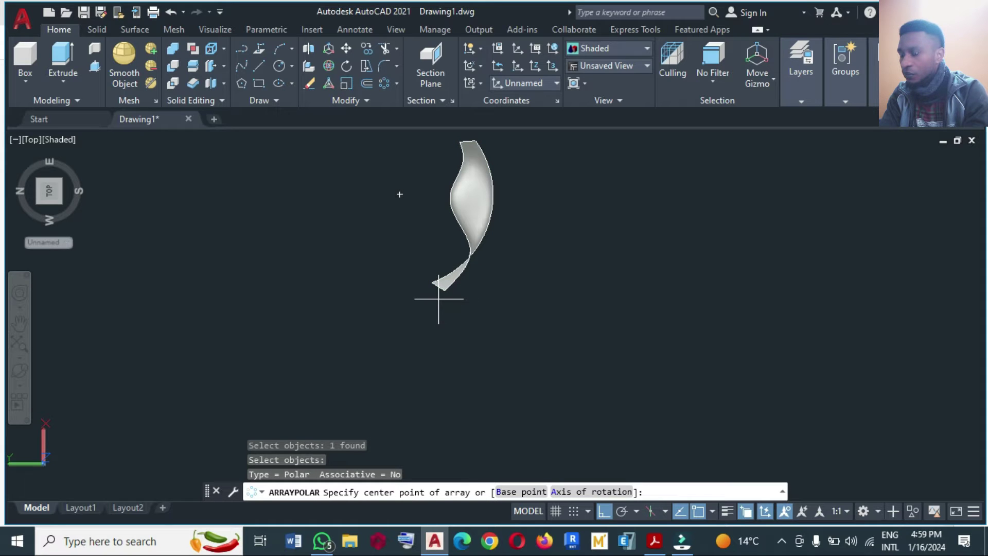
scroll(439, 298, "up", 2)
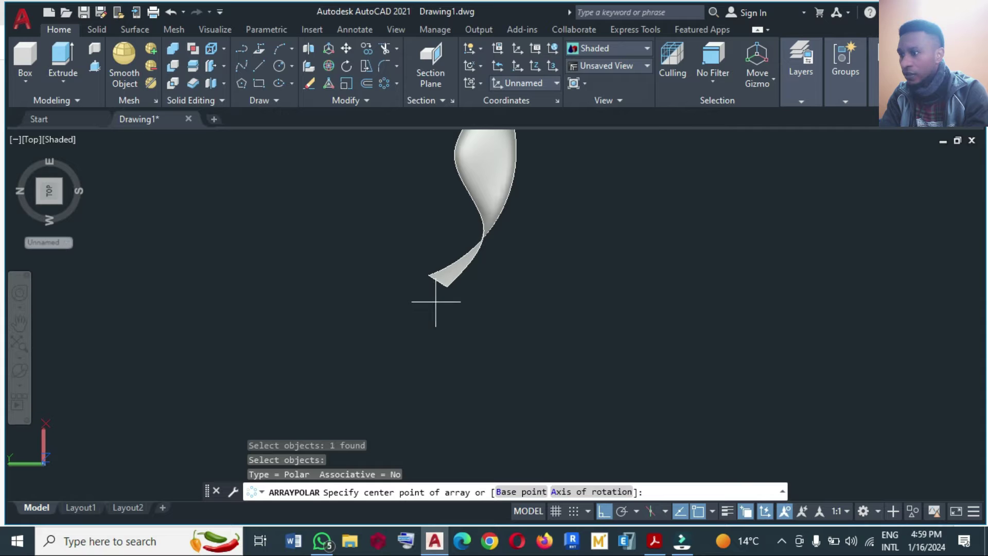
left_click(436, 302)
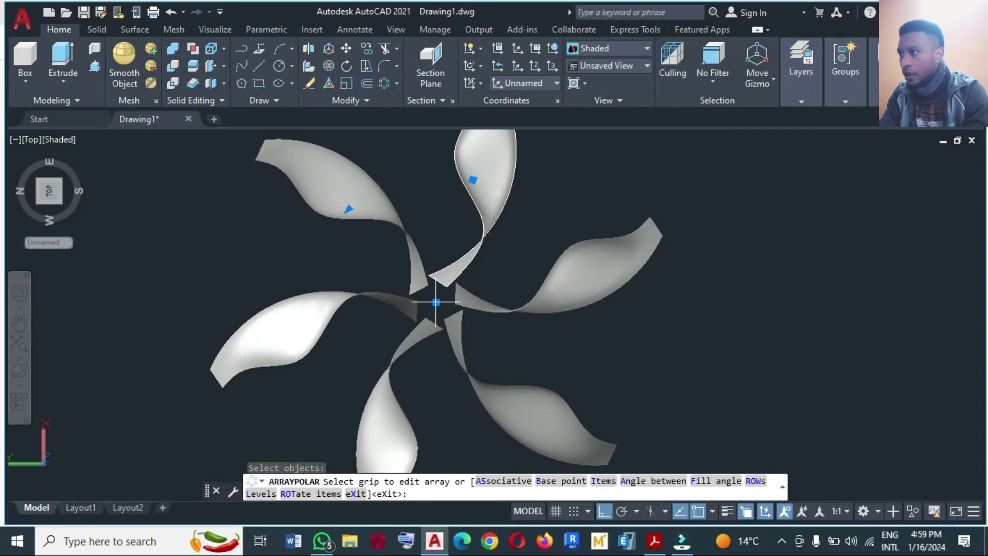
- Set the polar array to 21 items over the full 360 degrees and finish the array
left_click(188, 51)
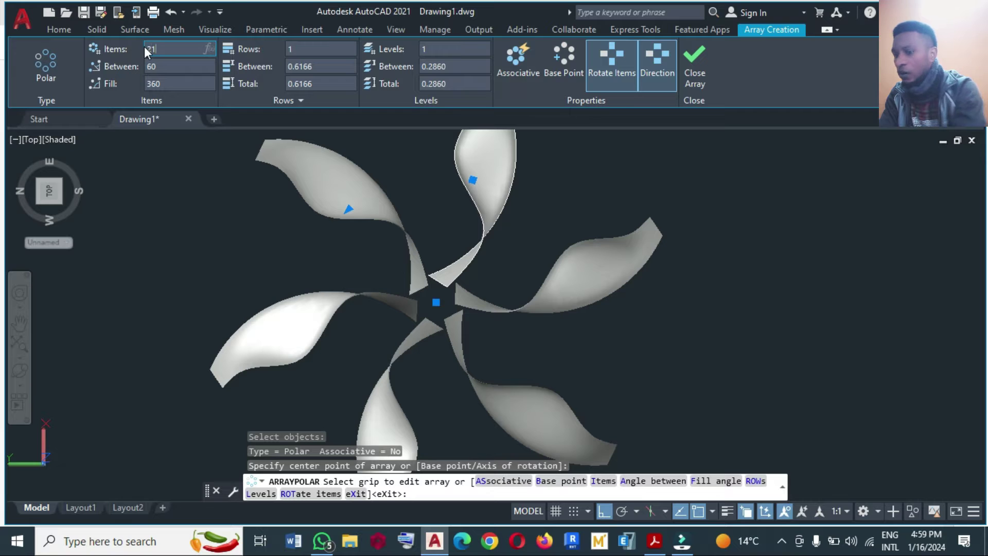
type("21")
key("Return")
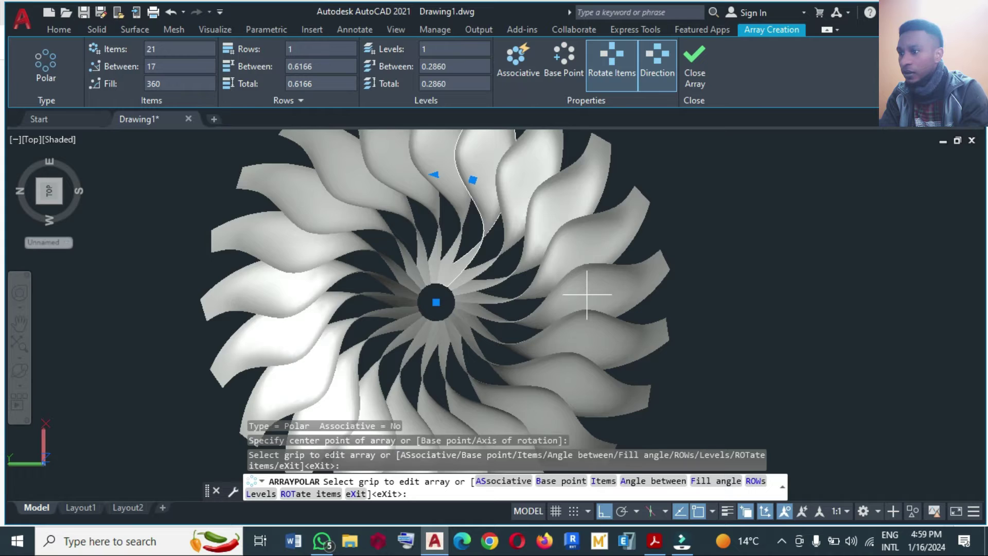
scroll(586, 294, "down", 1)
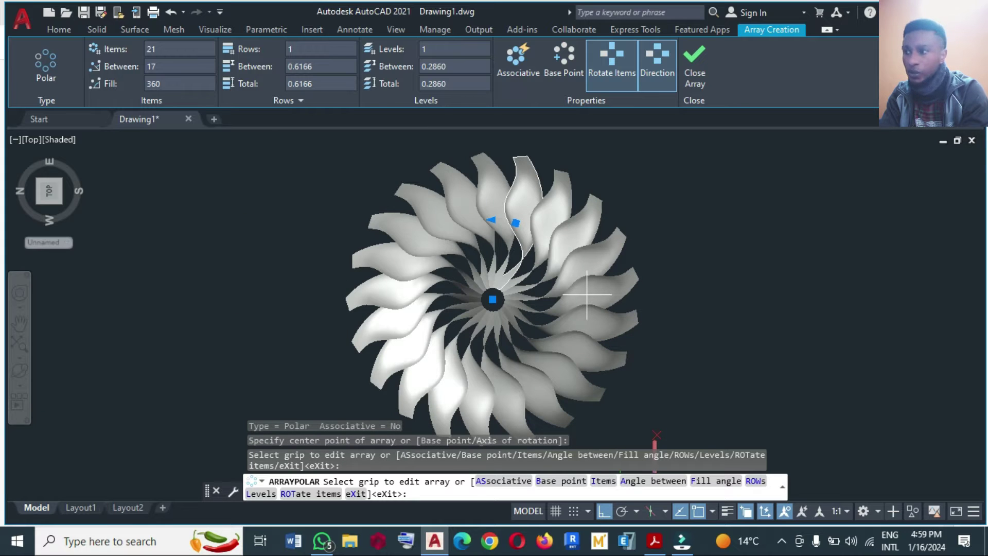
left_click(688, 80)
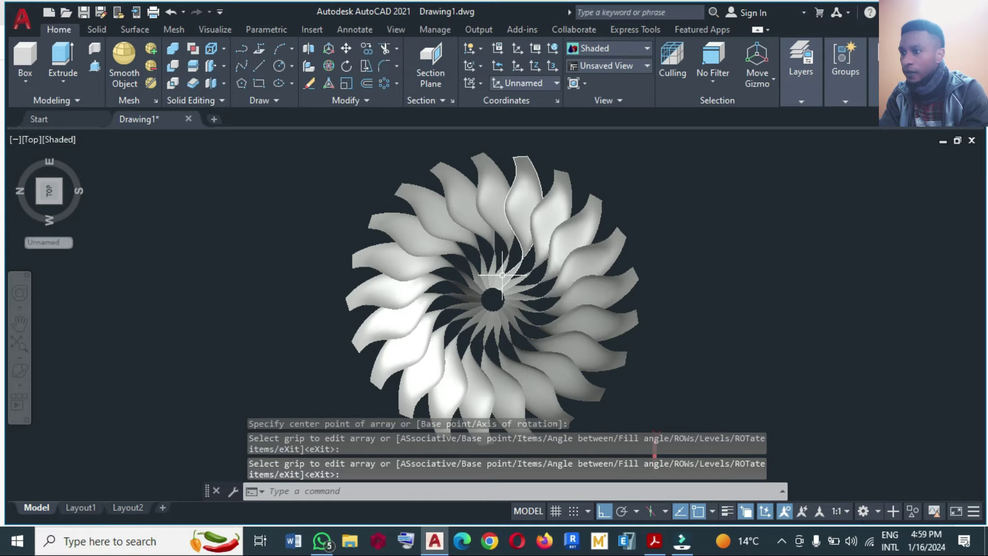
- With object snap off, draw a circle of radius about 0.17 centered in the round opening between the blade roots
scroll(450, 303, "down", 2)
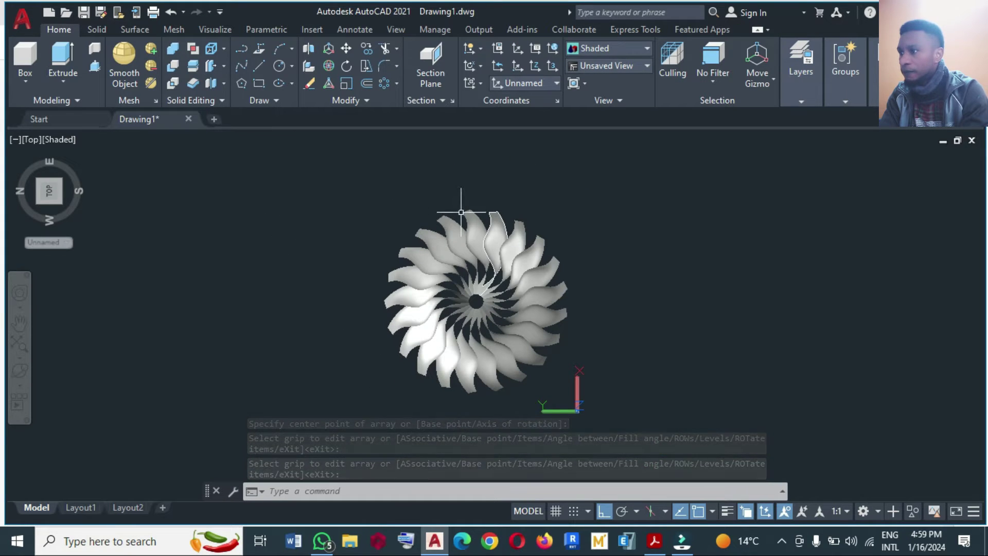
left_click(282, 68)
scroll(406, 329, "up", 2)
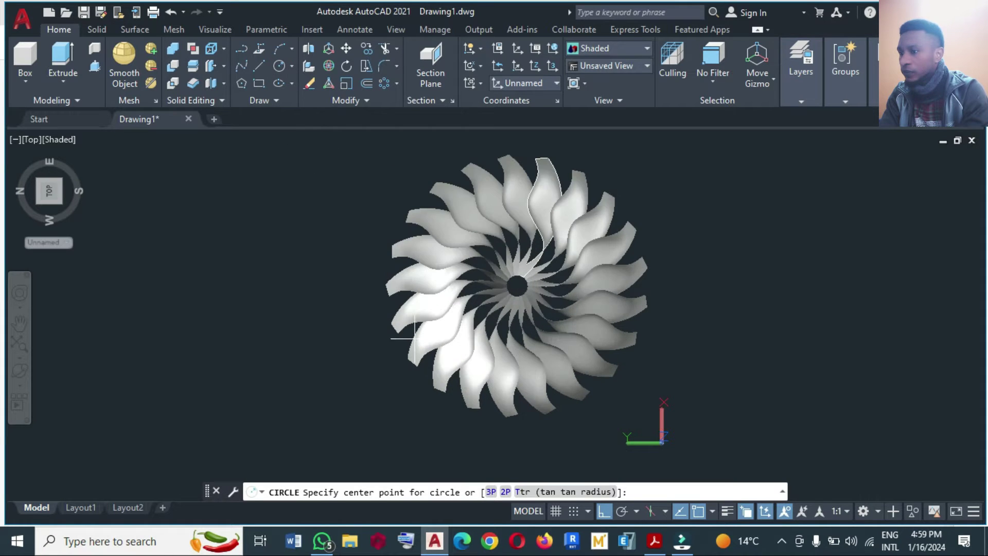
scroll(525, 291, "up", 3)
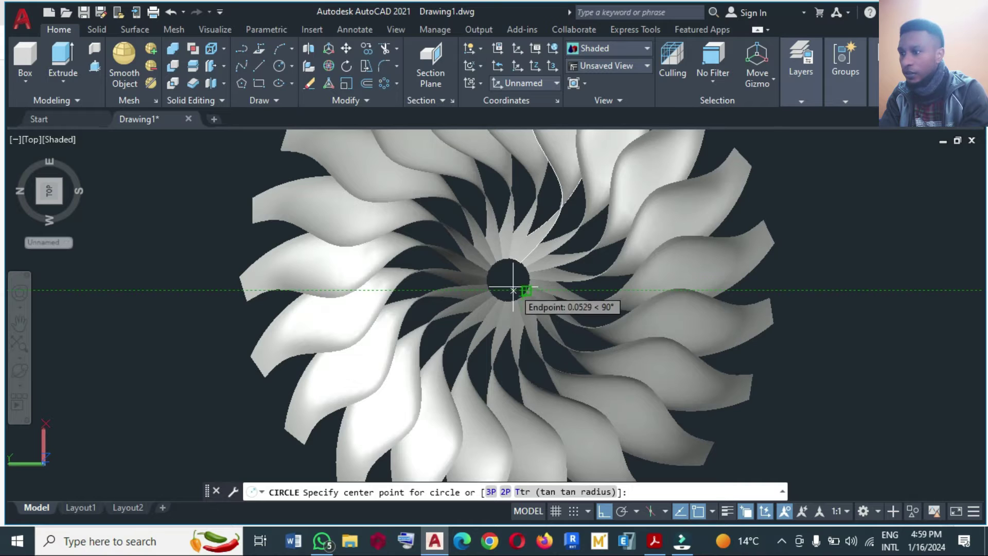
left_click(700, 511)
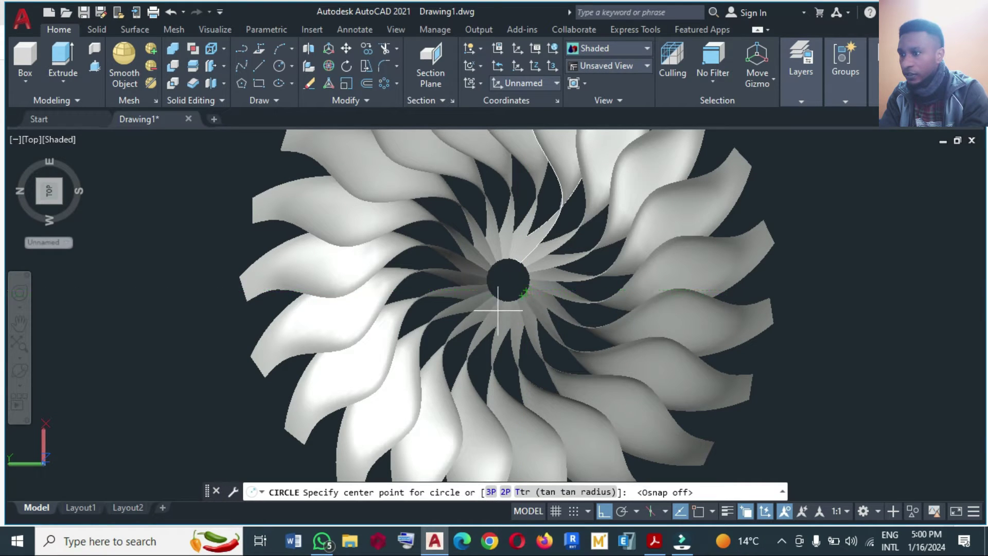
scroll(504, 288, "up", 3)
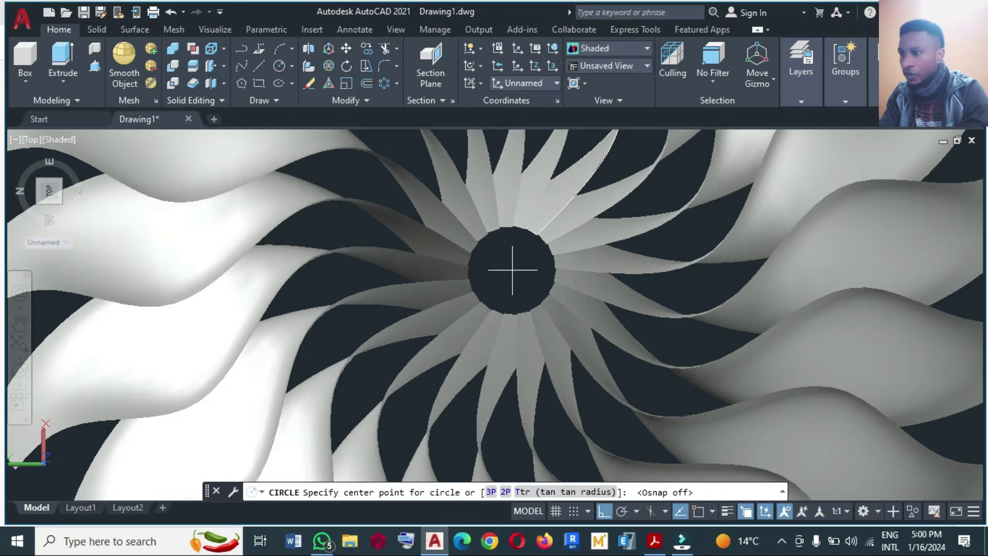
left_click(511, 269)
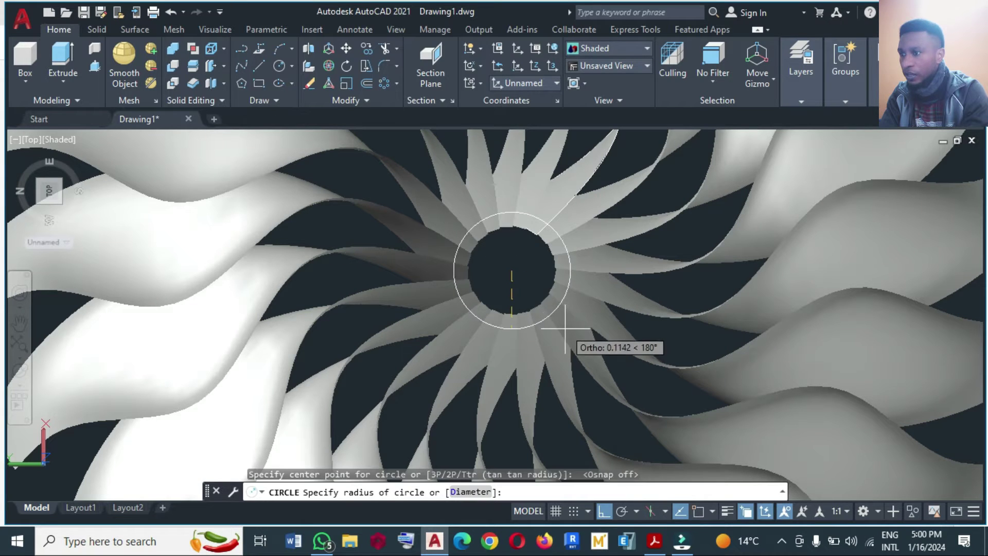
scroll(567, 328, "down", 2)
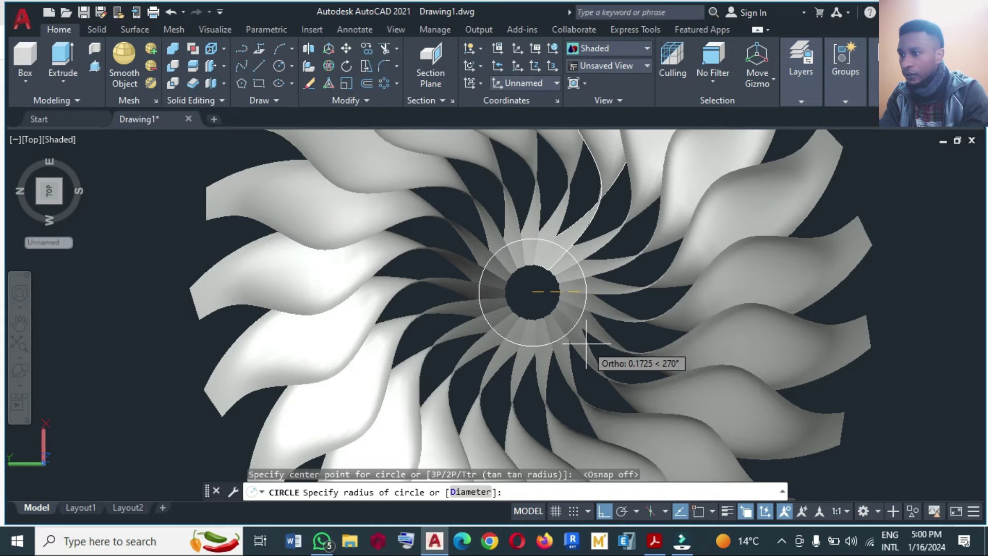
left_click(586, 343)
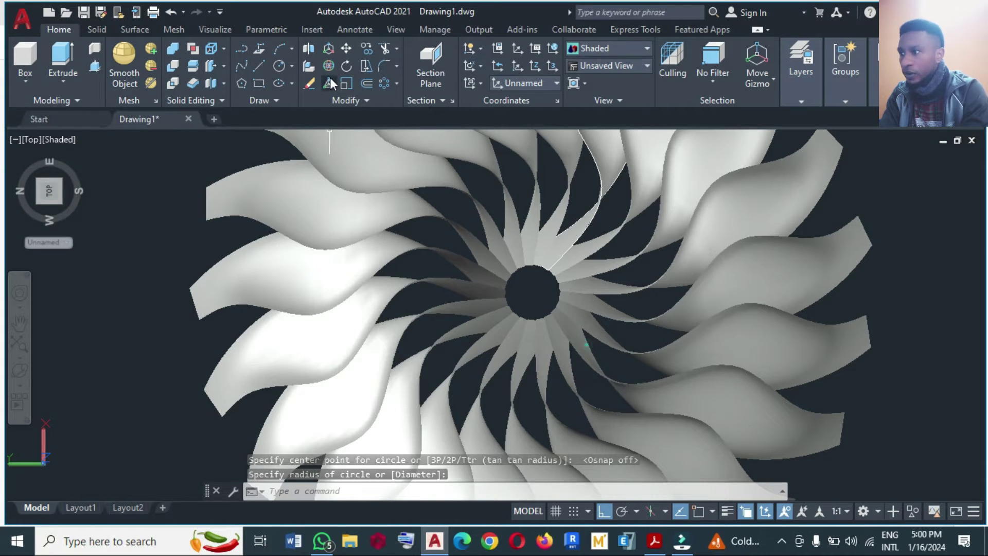
- With object snap on, draw a small circle of radius about 0.015 at the center of the blade ring
left_click(278, 65)
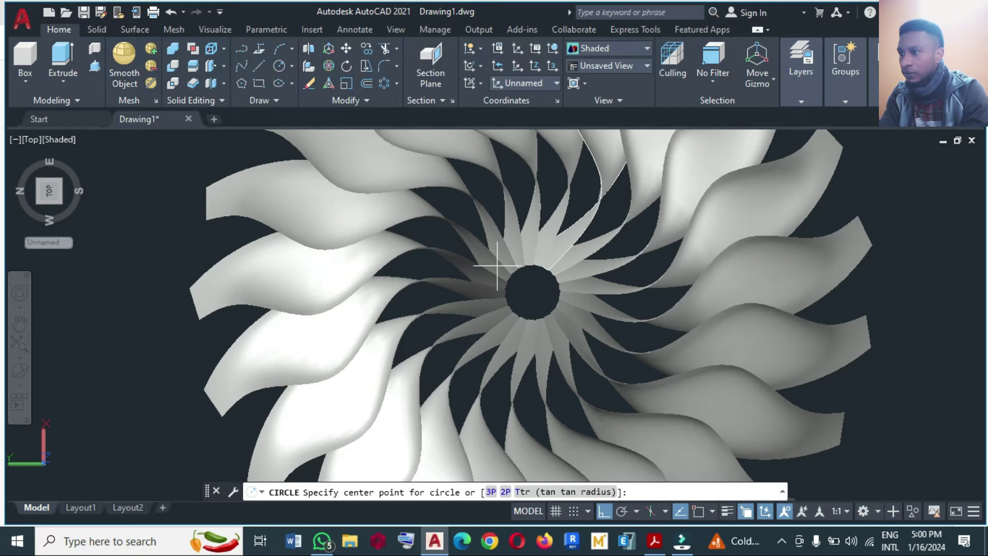
left_click(700, 511)
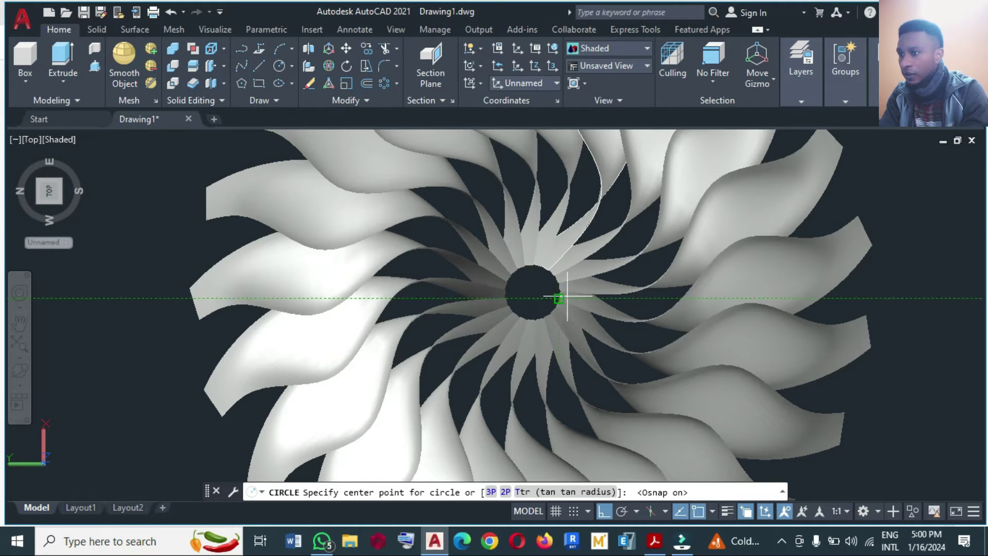
left_click(531, 292)
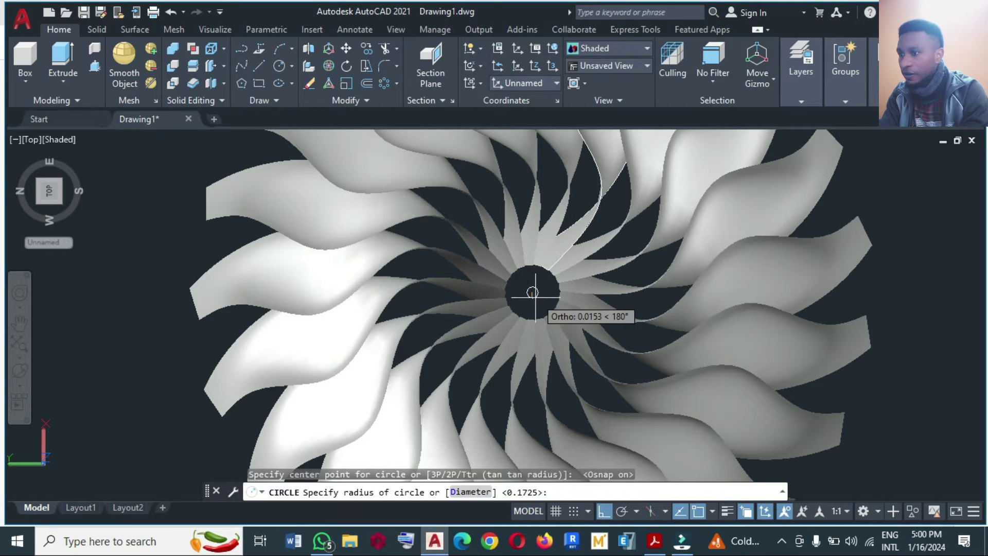
left_click(533, 292)
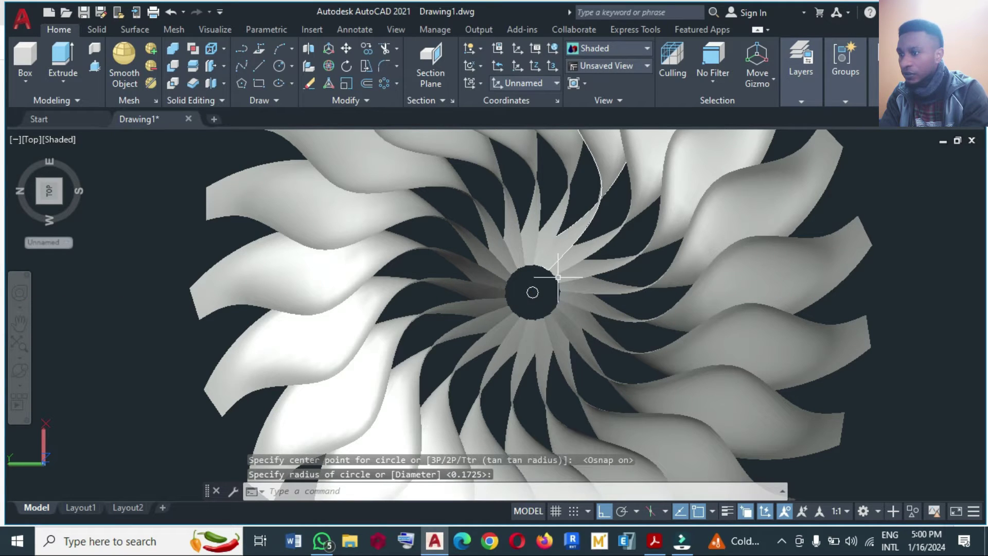
- Examine the blade ring and its central circles from the home view and by orbiting toward the top
scroll(533, 226, "down", 2)
scroll(533, 227, "down", 2)
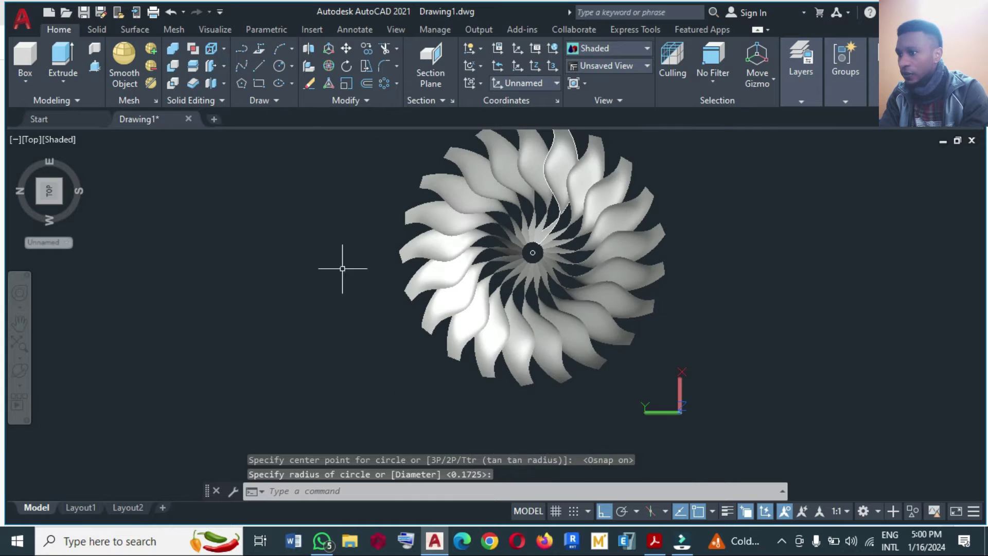
left_click(82, 158)
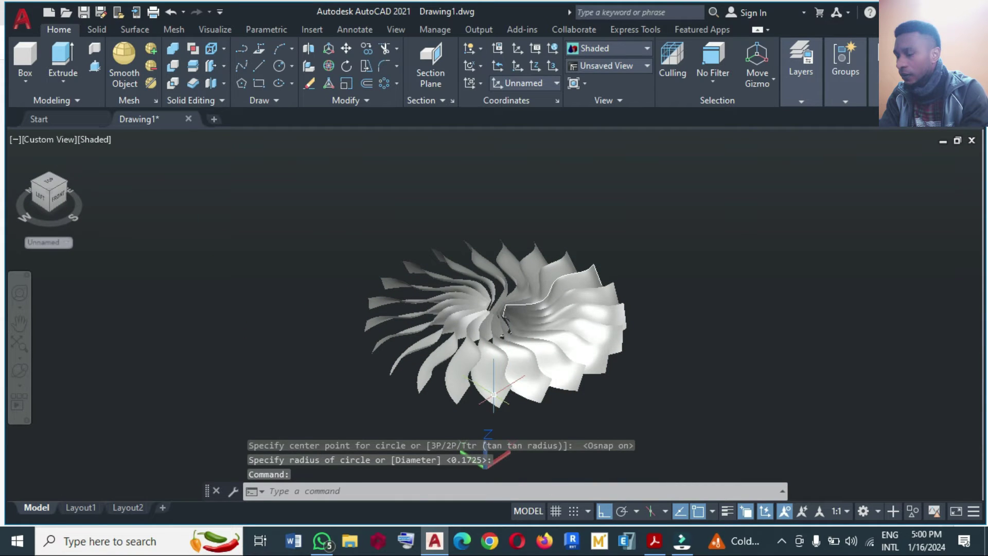
scroll(493, 394, "up", 2)
scroll(506, 355, "down", 2)
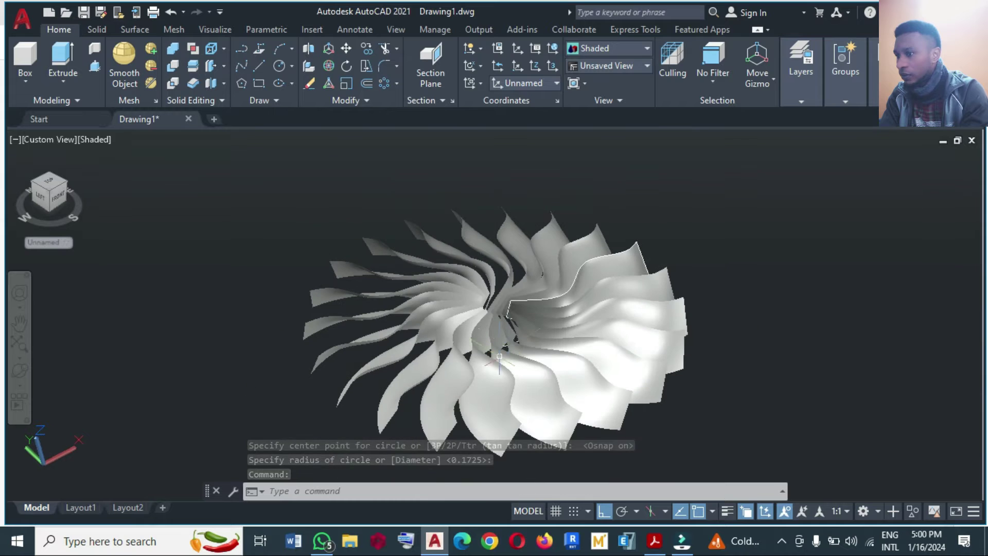
left_click(17, 367)
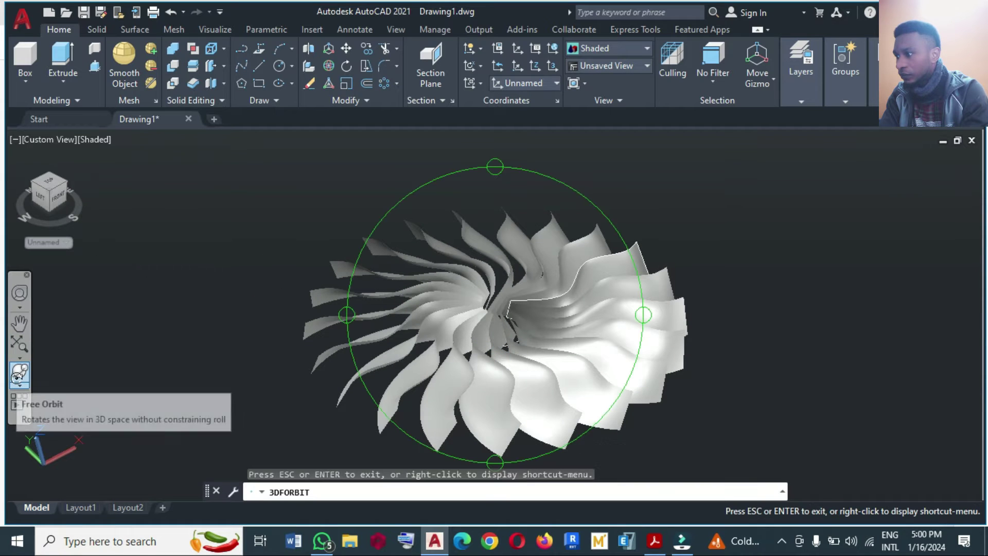
left_click_drag(496, 170, 493, 244)
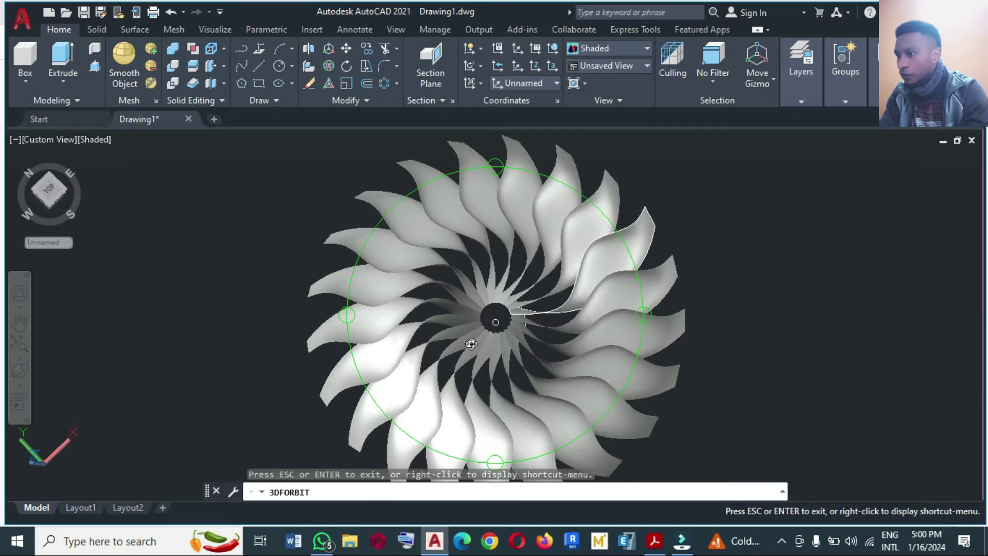
key("Escape")
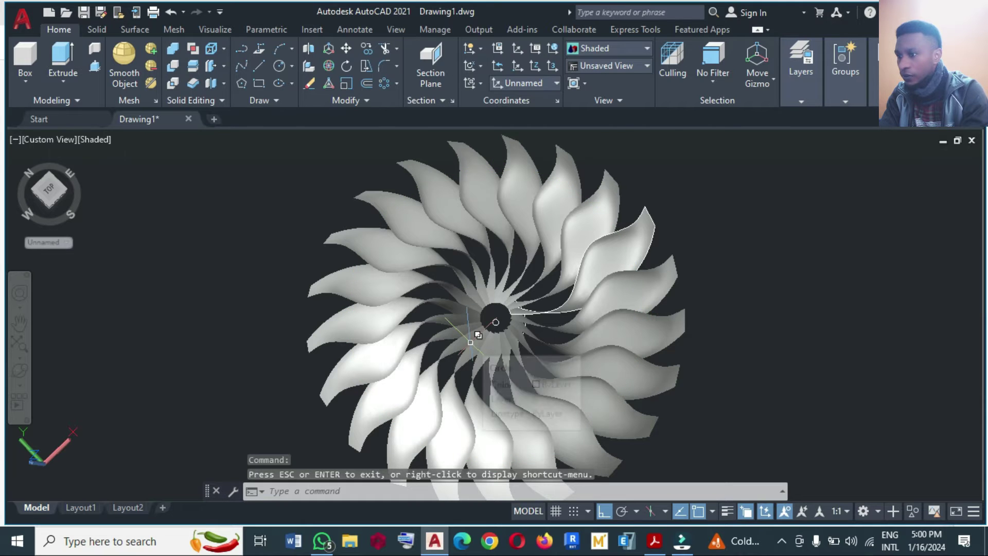
- Move the small central circle straight up along the Z axis, above the blade ring
left_click(496, 321)
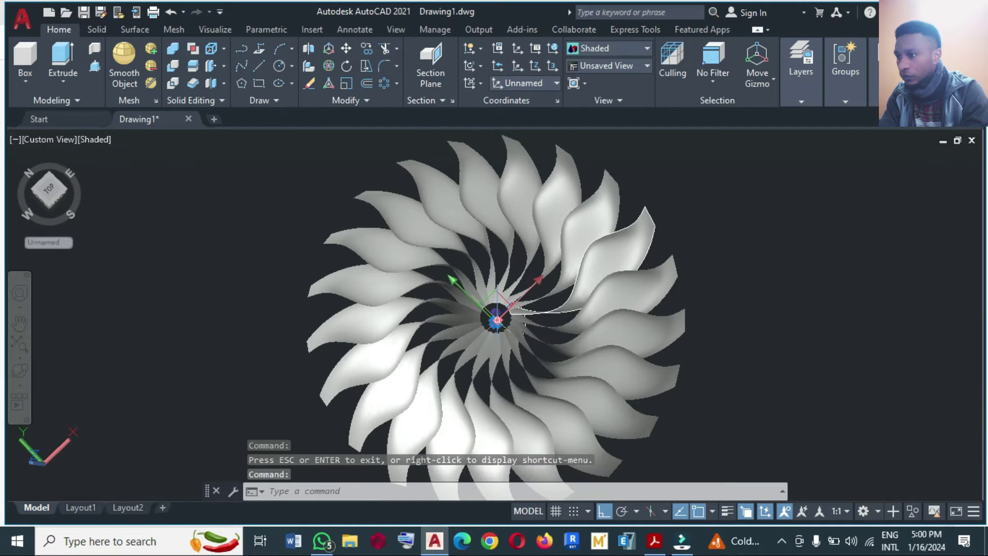
type("M")
key("Return")
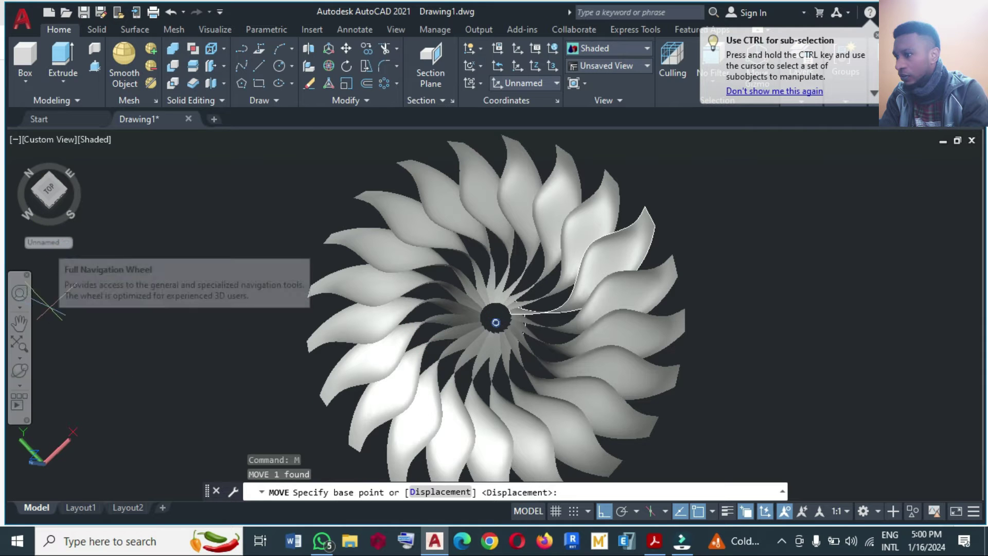
left_click(19, 370)
left_click_drag(24, 378, 82, 154)
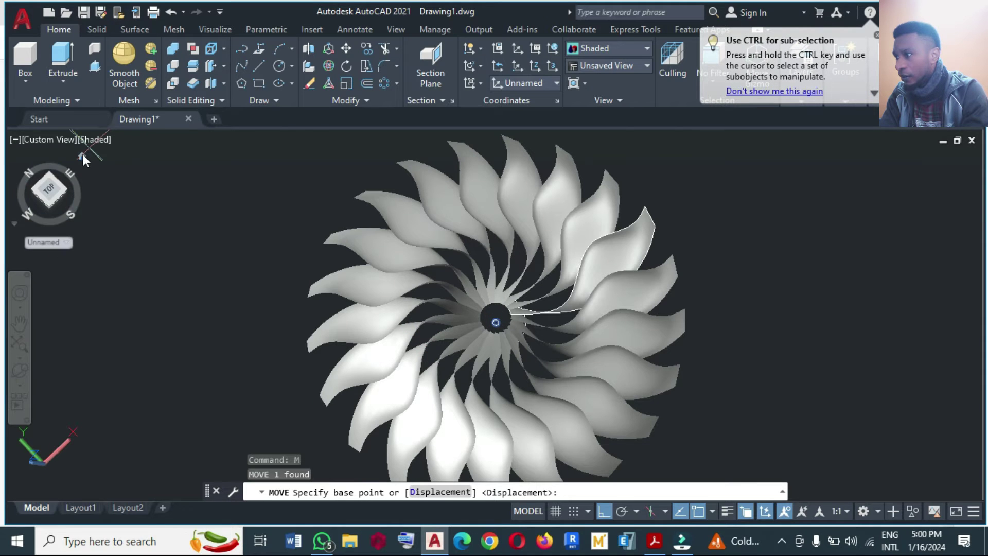
key("Escape")
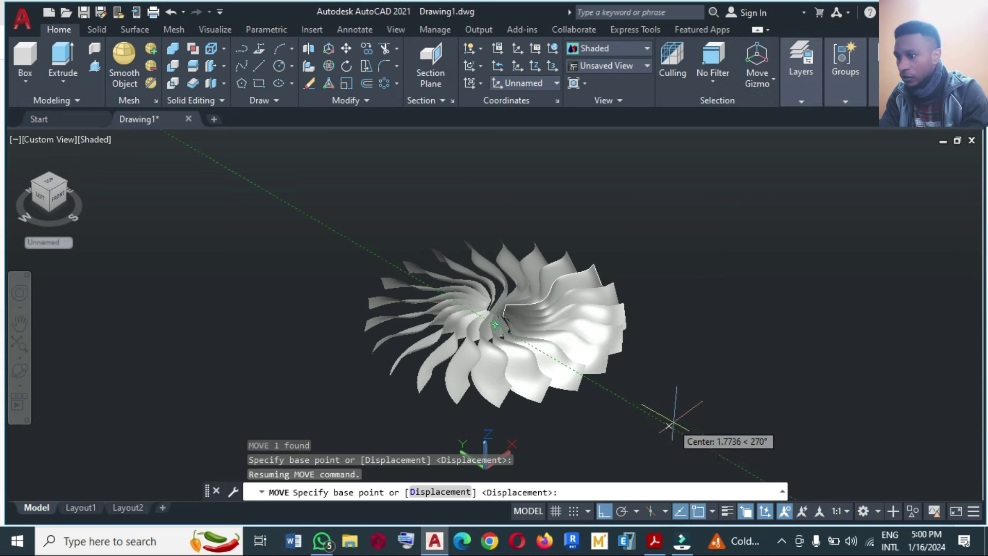
left_click(649, 397)
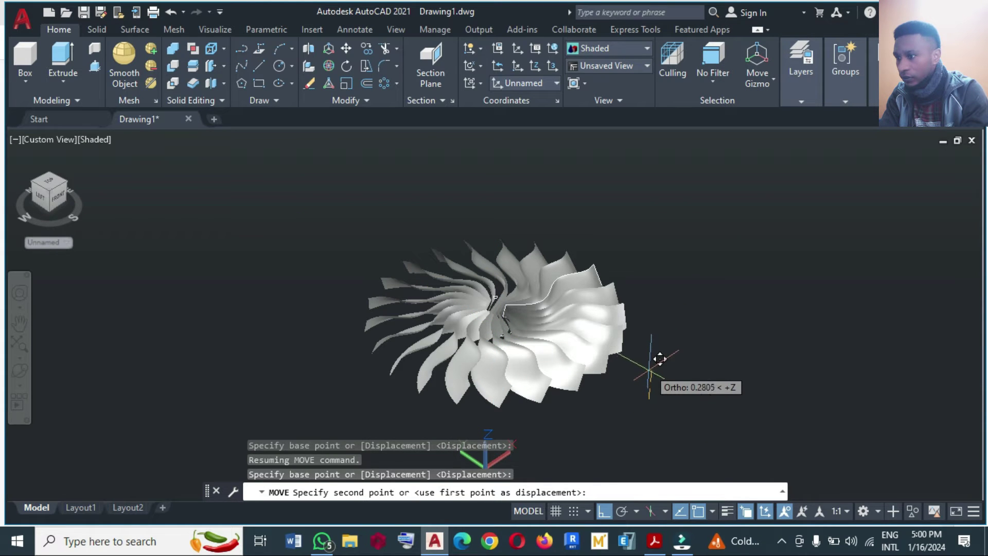
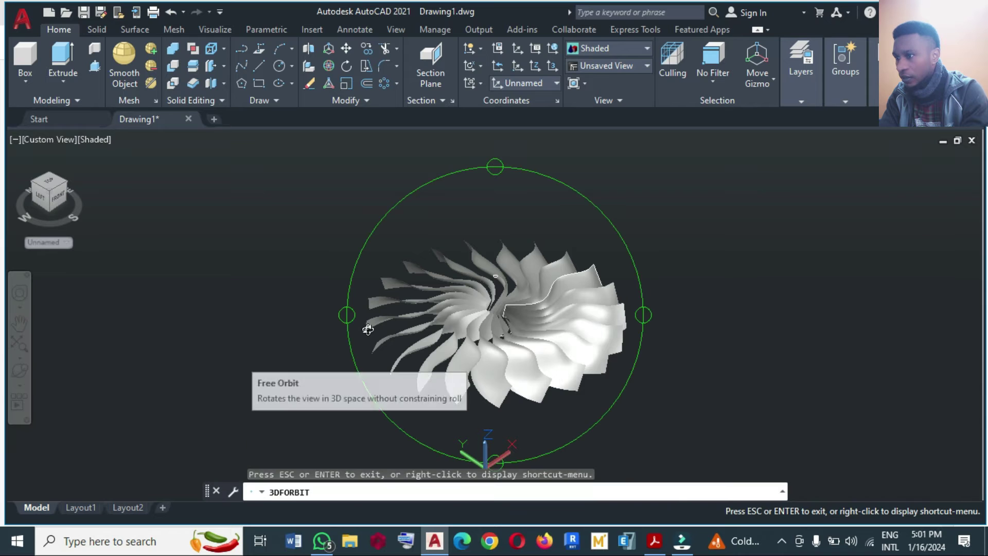
left_click_drag(499, 162, 496, 223)
left_click_drag(497, 462, 496, 418)
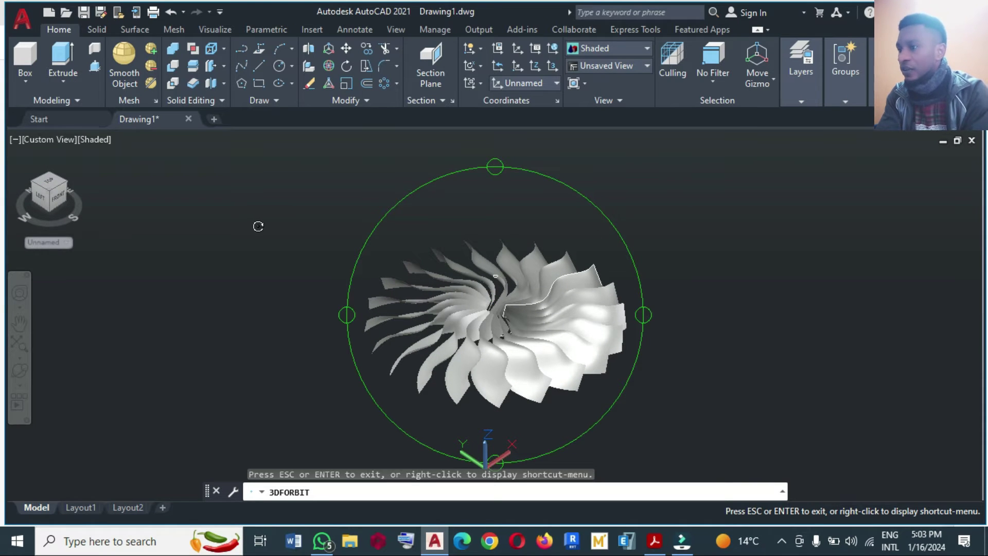
key("Escape")
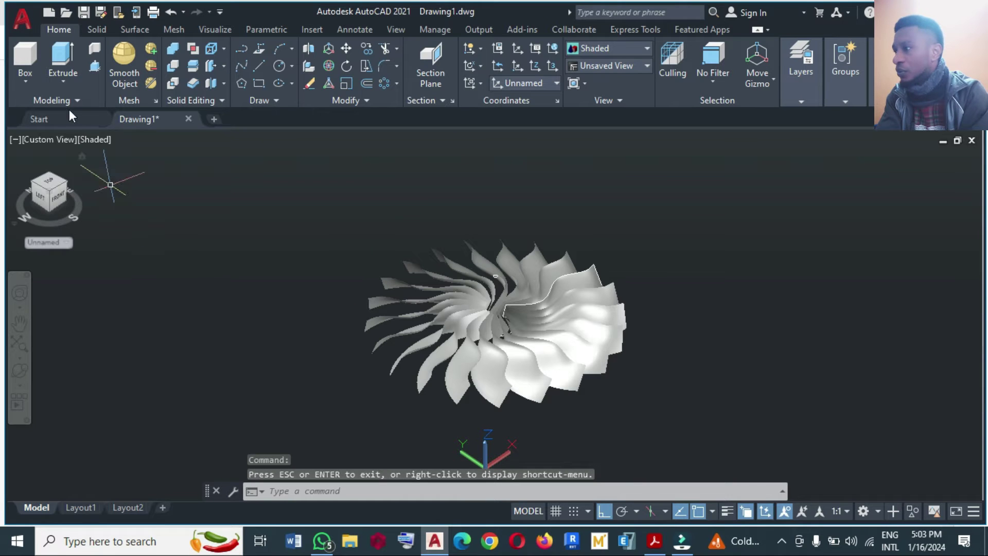
- Start a solid loft using the large hub circle and the raised small circle as cross sections, in that order
left_click(63, 85)
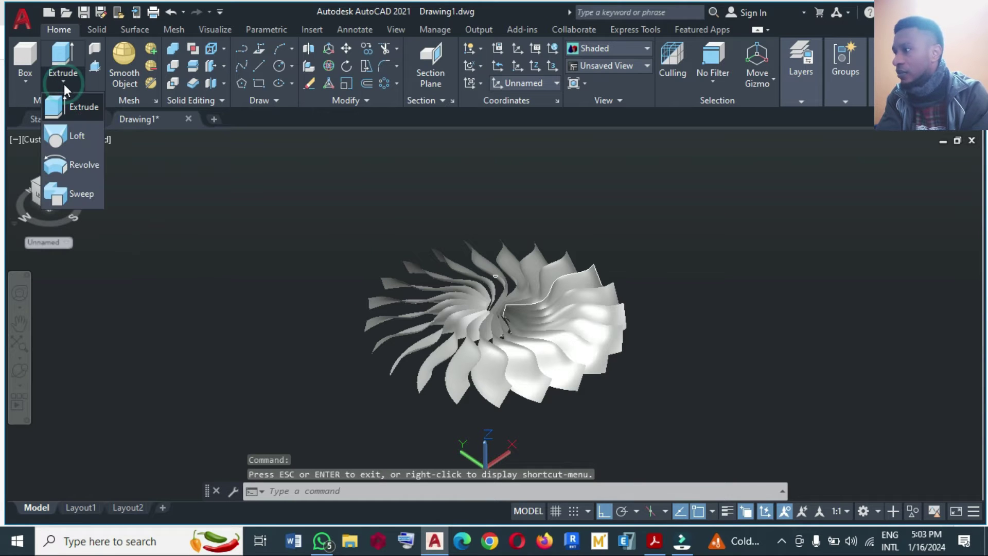
left_click(67, 138)
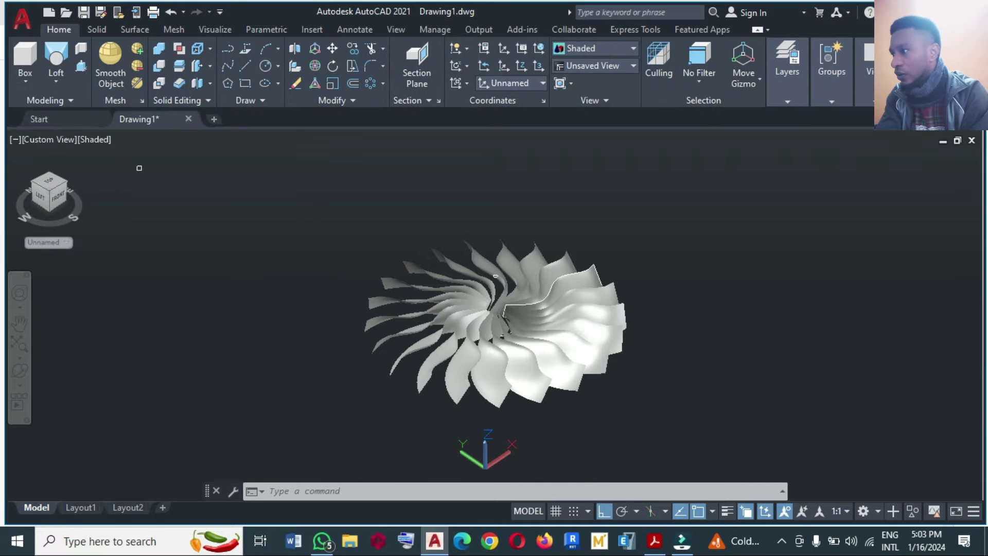
scroll(497, 283, "up", 5)
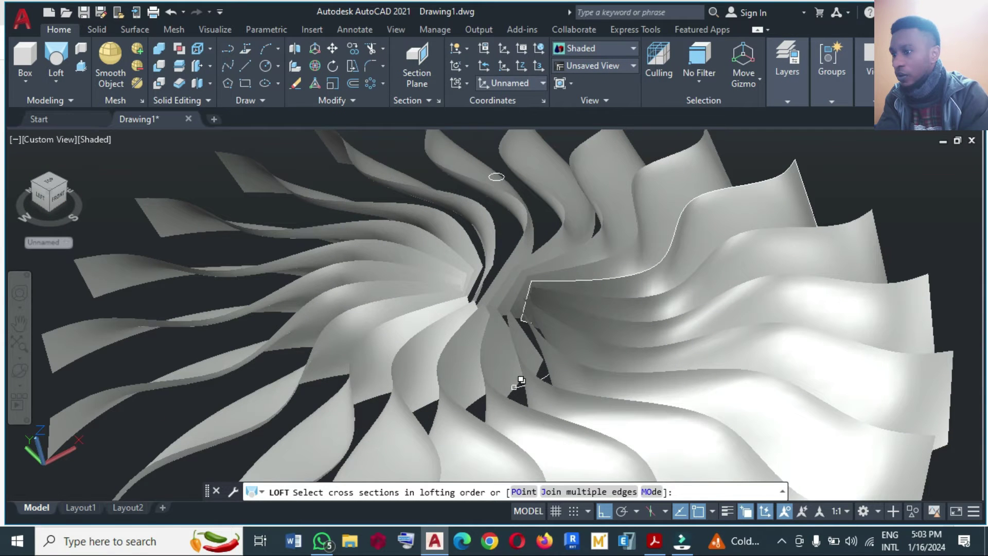
left_click(518, 387)
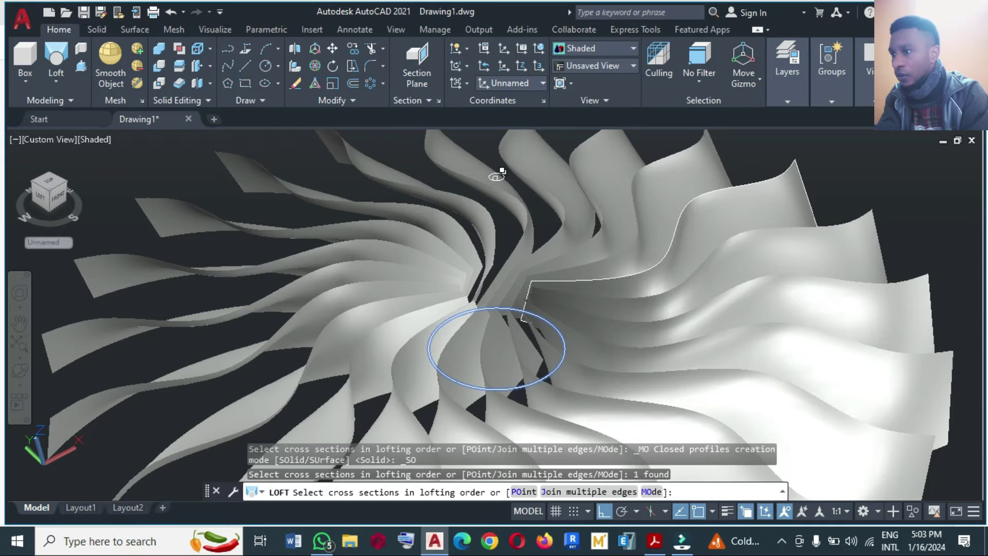
left_click(496, 177)
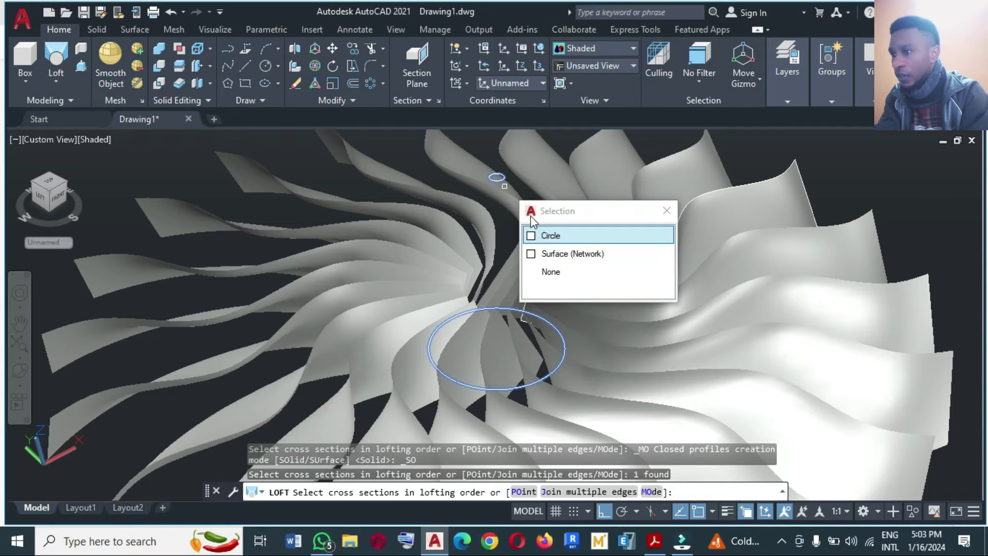
left_click(537, 232)
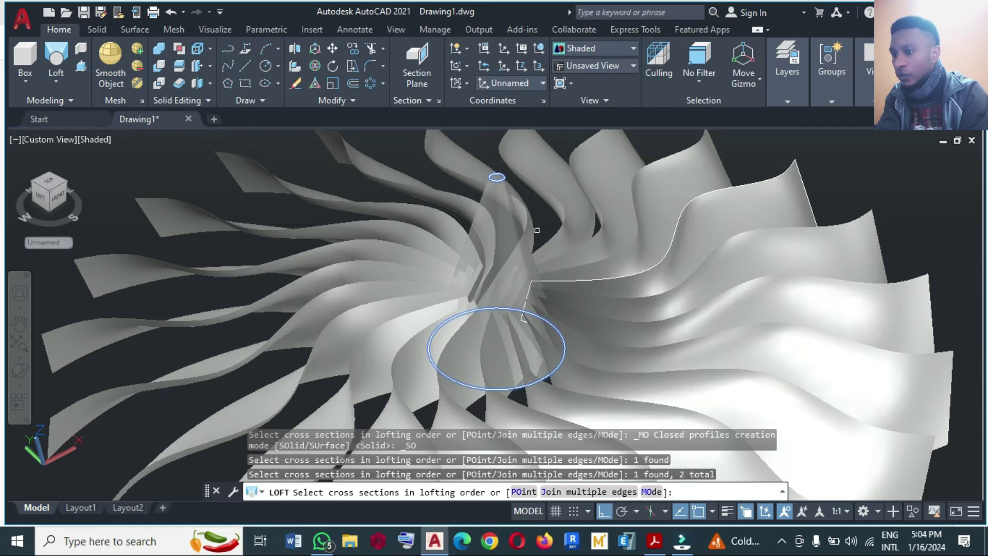
key("Return")
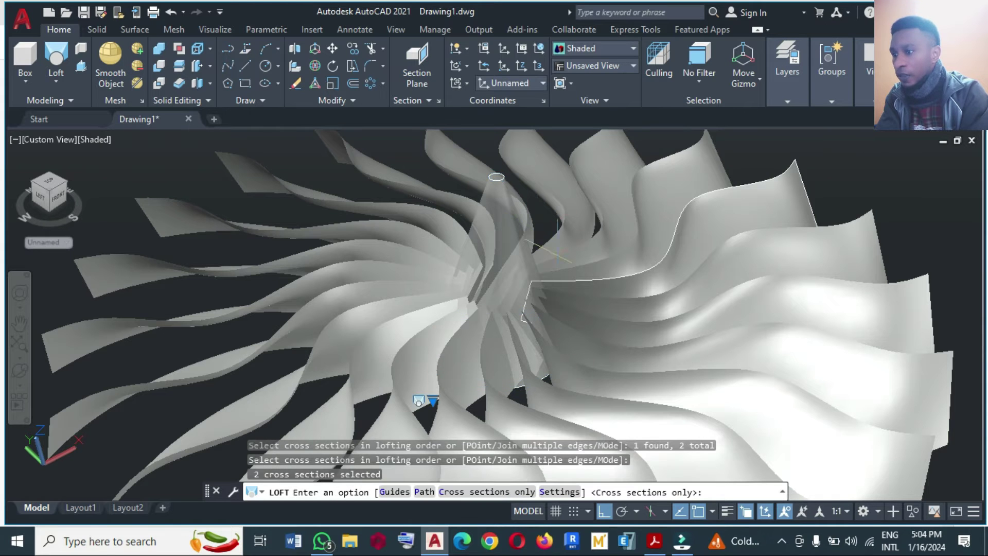
- Apply the Draft Angle option to the loft, angle both end sections outward into a bulging nose cone, and finish the hub
scroll(419, 401, "down", 2)
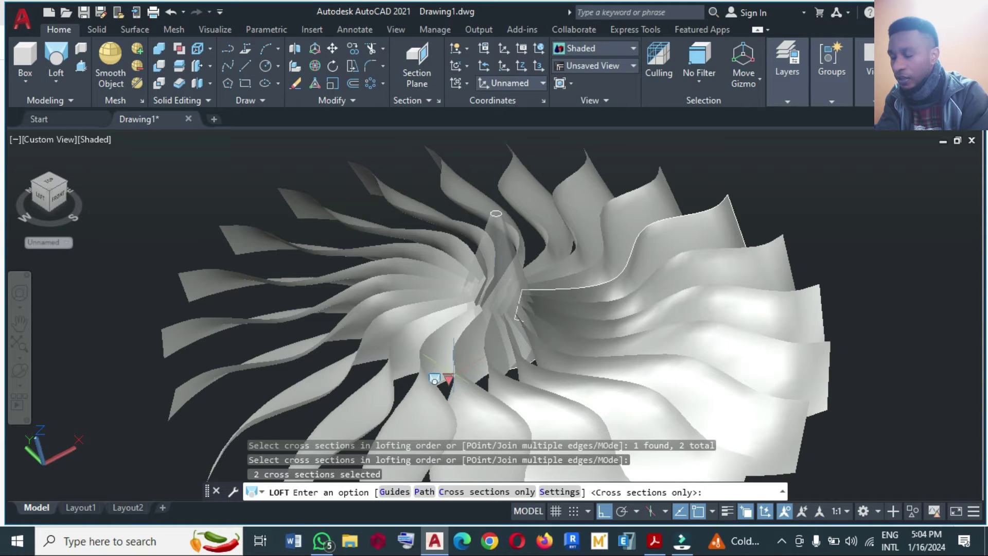
scroll(494, 323, "up", 1)
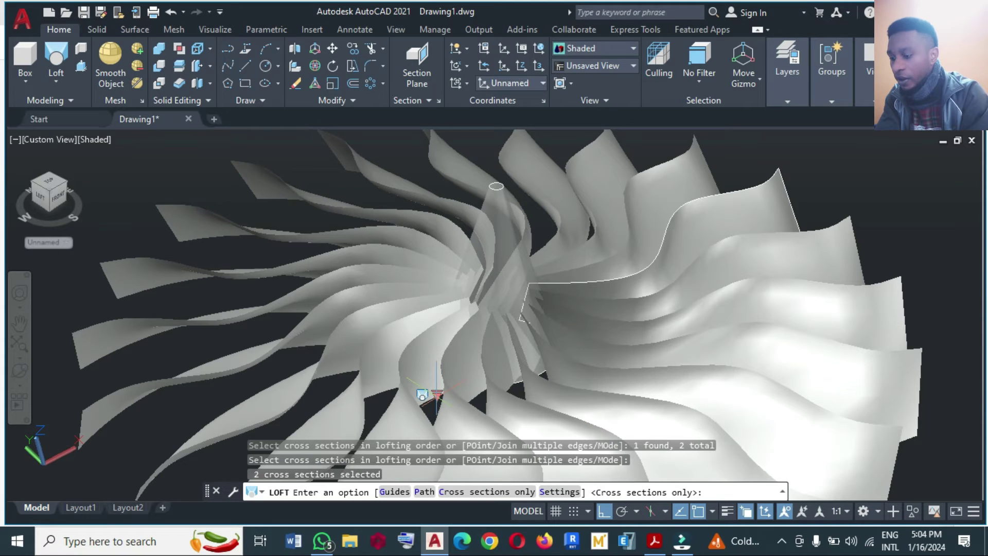
left_click(437, 397)
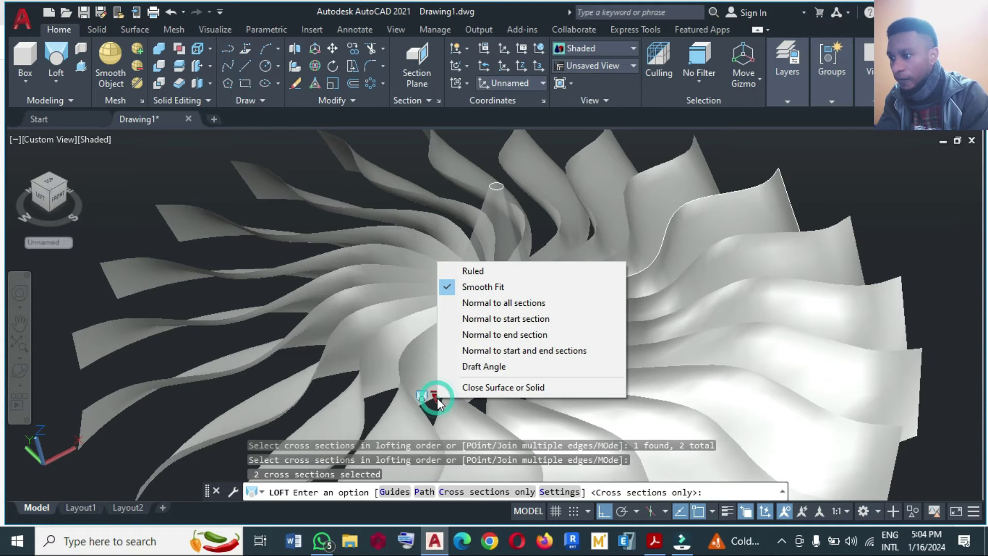
left_click(467, 370)
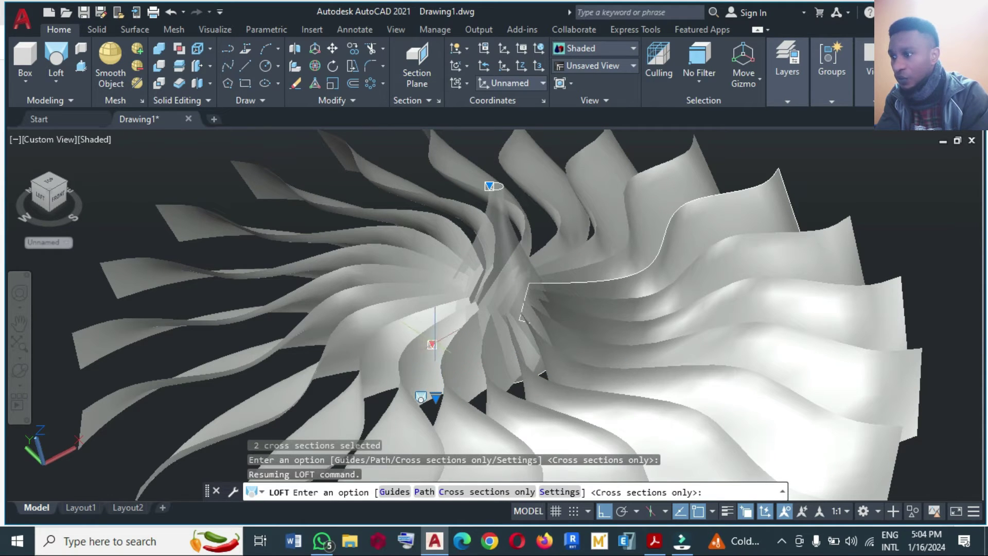
left_click(431, 344)
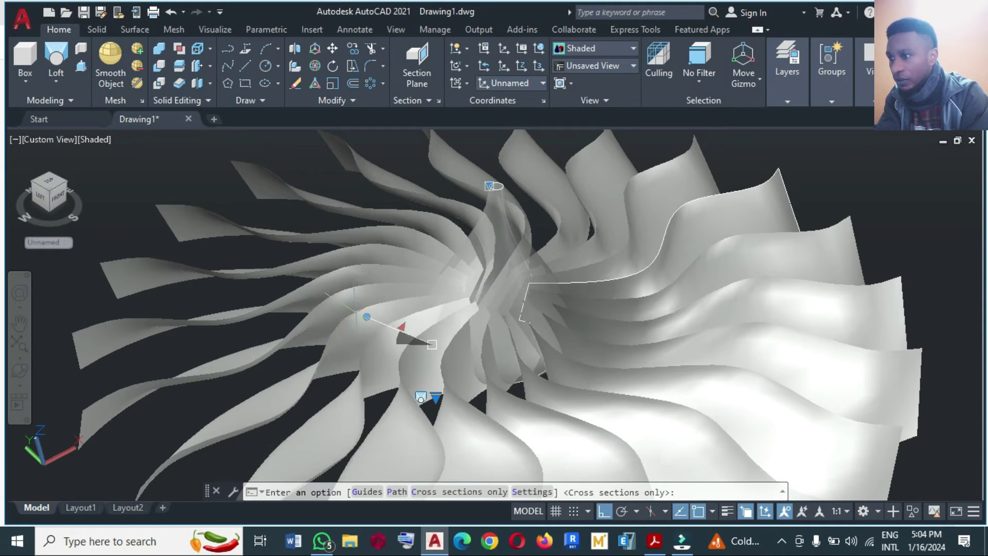
key("Escape")
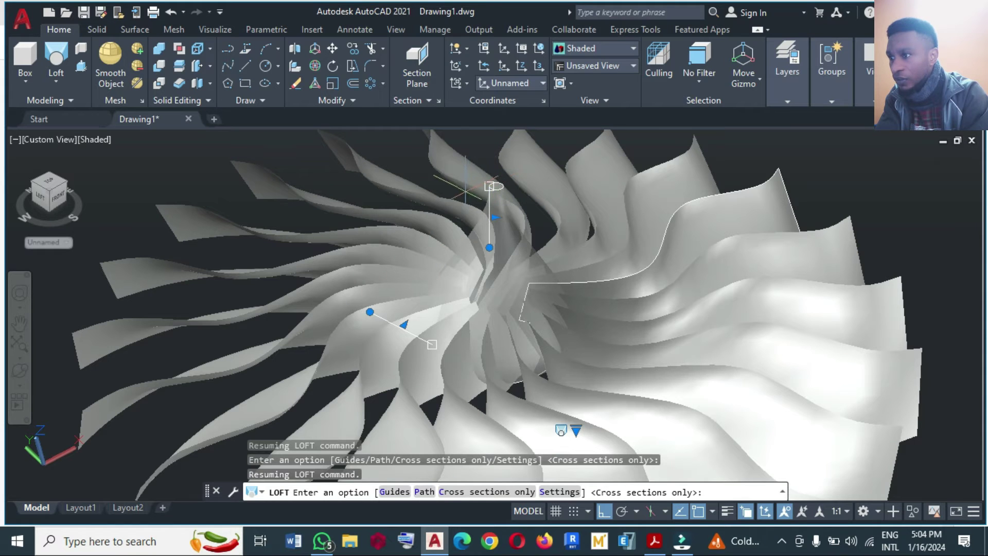
left_click(489, 247)
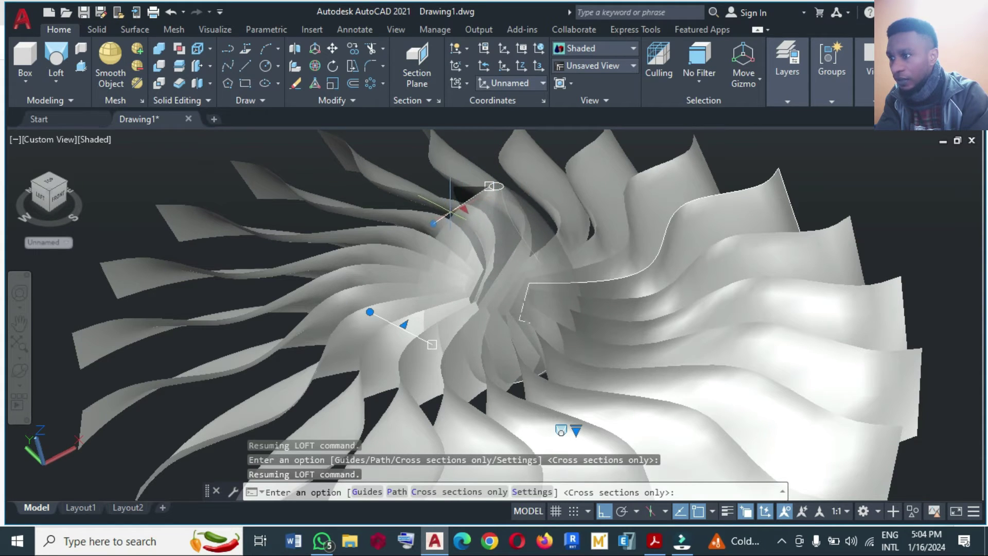
left_click(455, 213)
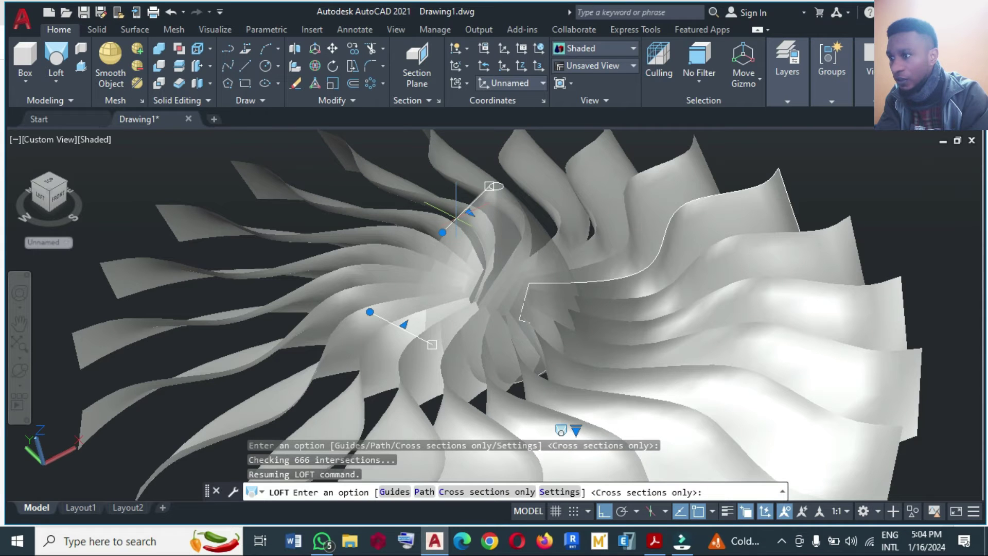
key("Return")
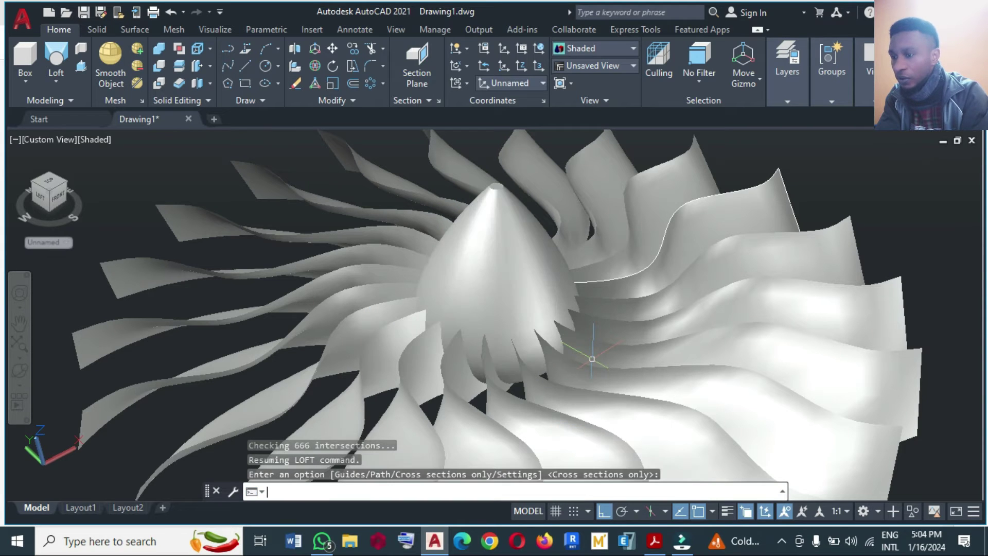
- Examine the lofted hub and blade ring from the home view and by orbiting to the underside
scroll(577, 226, "down", 1)
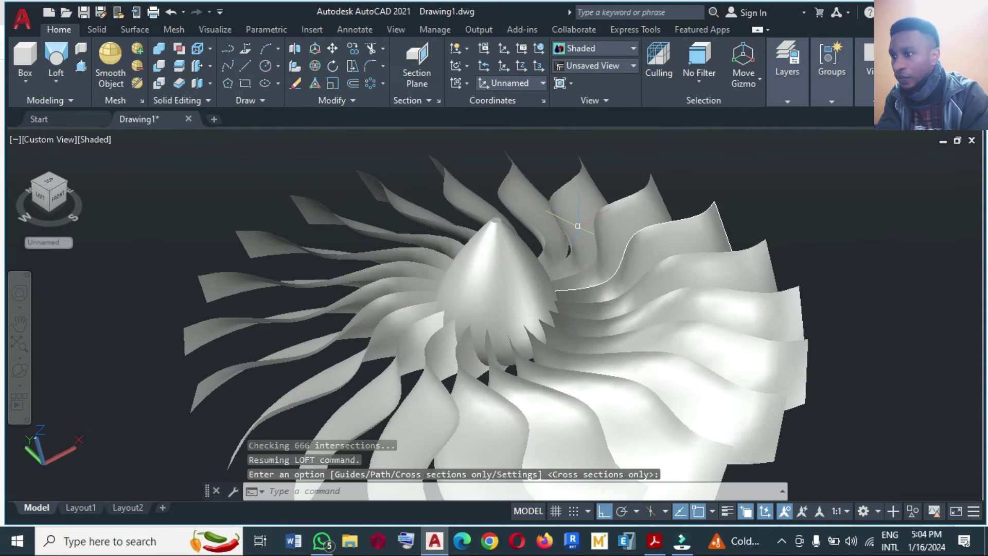
scroll(577, 226, "down", 2)
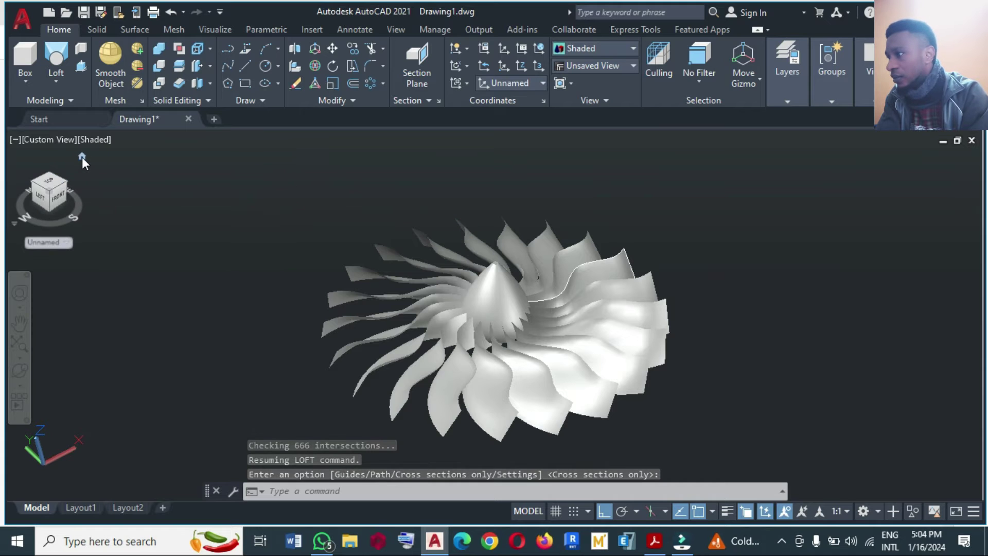
left_click(81, 156)
left_click(21, 370)
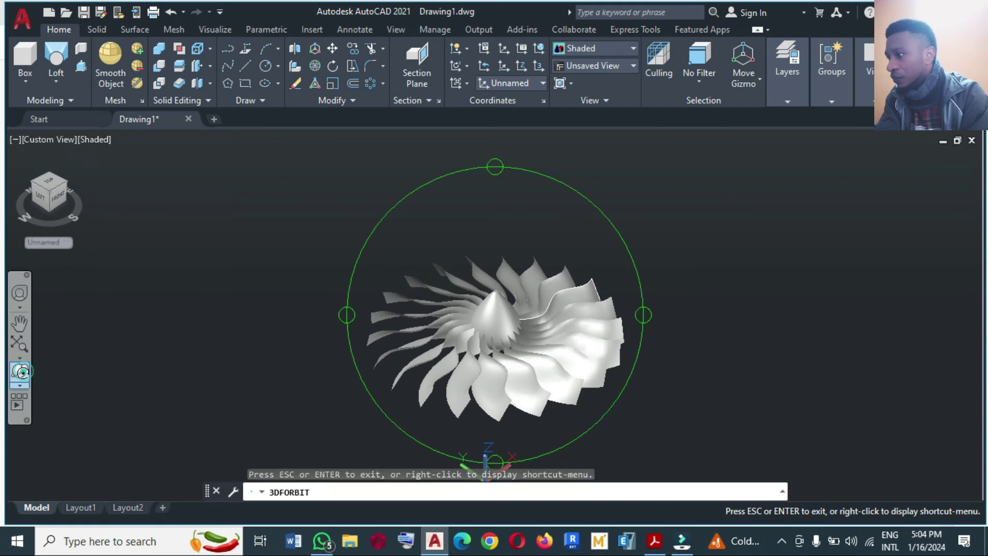
left_click_drag(498, 162, 494, 191)
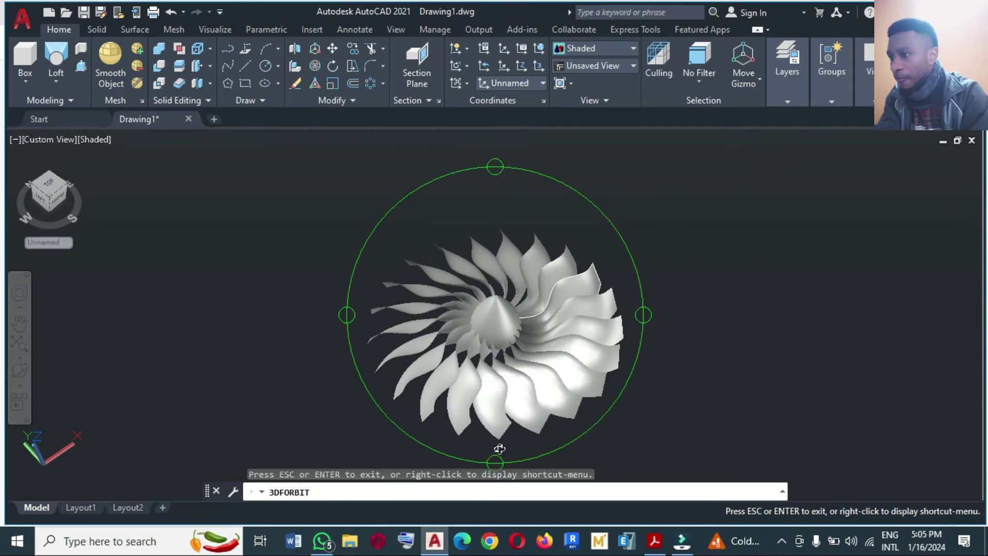
left_click_drag(495, 453, 399, 290)
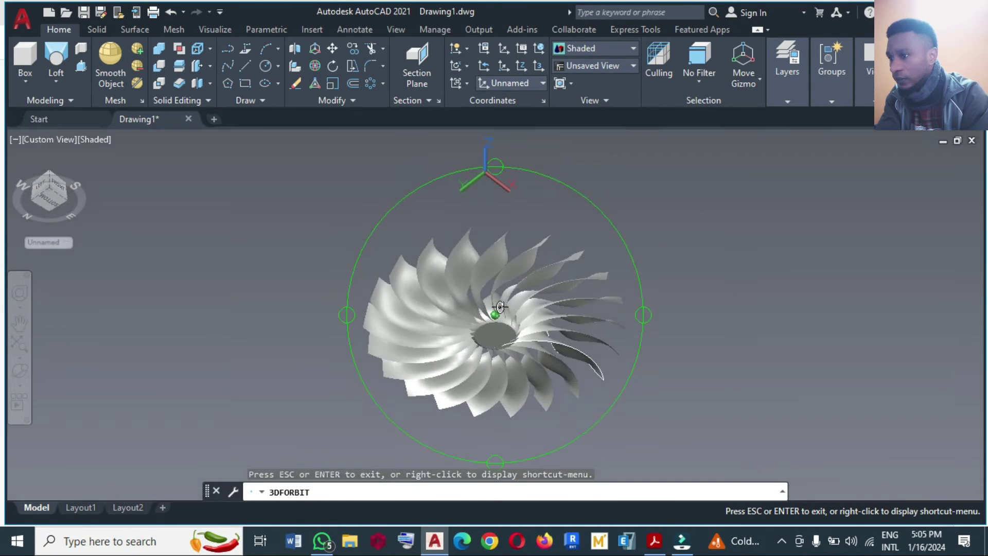
key("Escape")
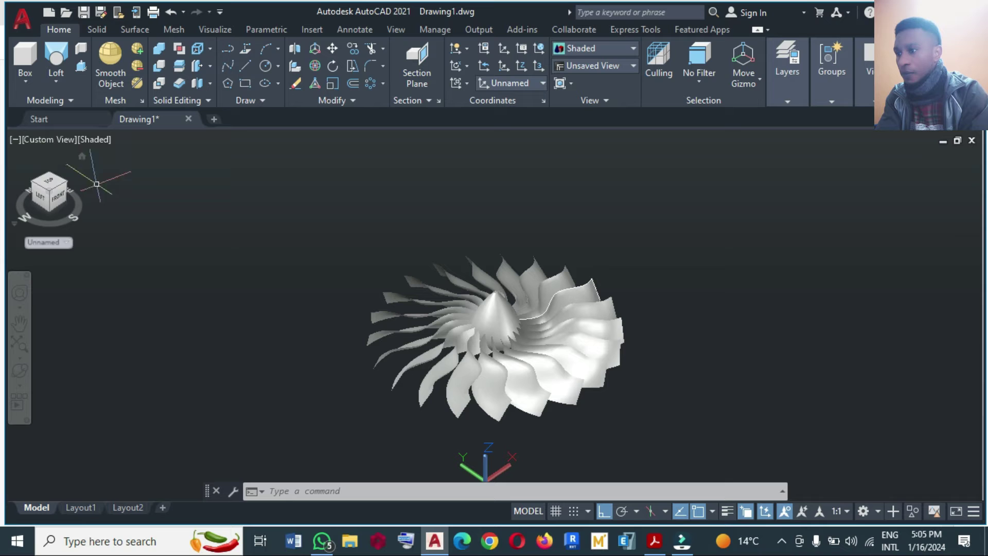
- Switch the model to the top view with parallel projection
left_click(52, 184)
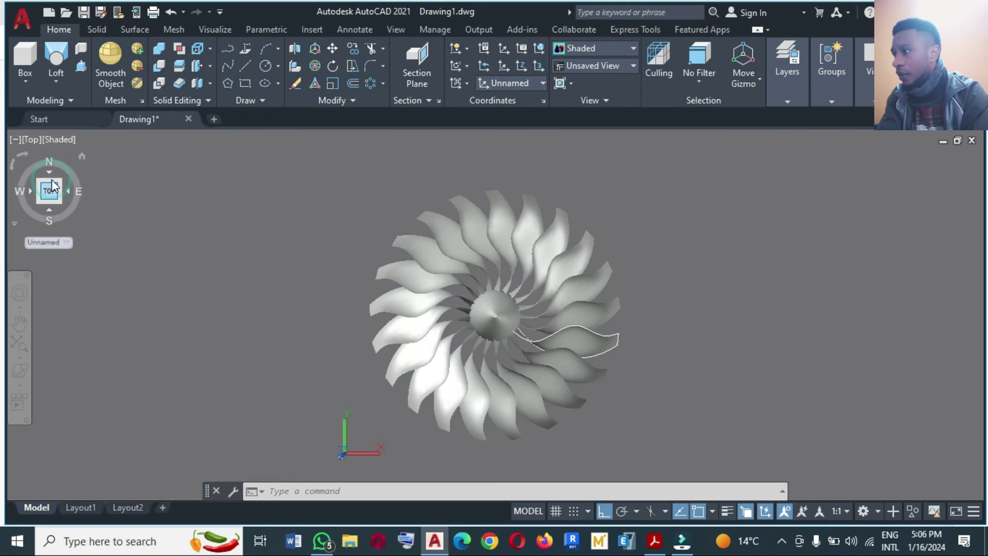
right_click(53, 193)
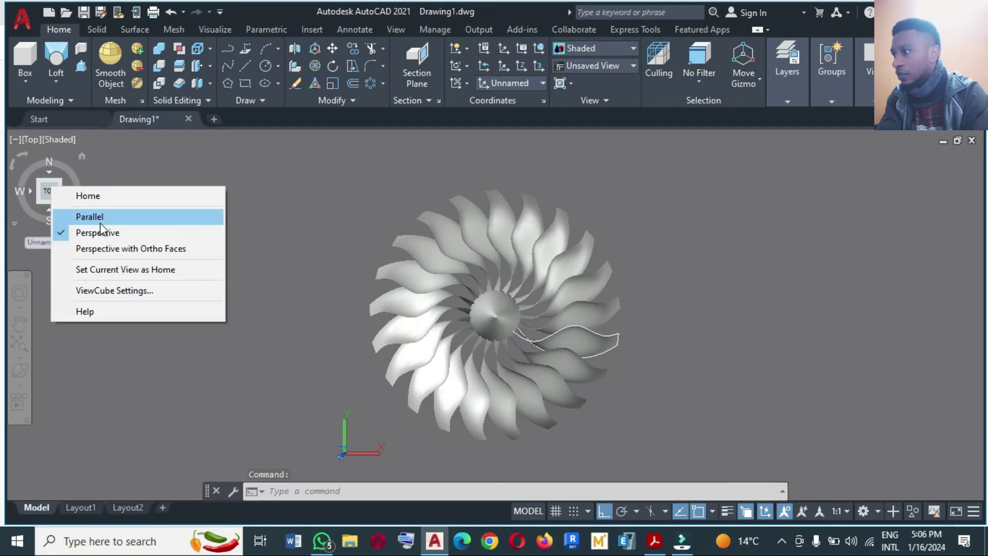
left_click(100, 216)
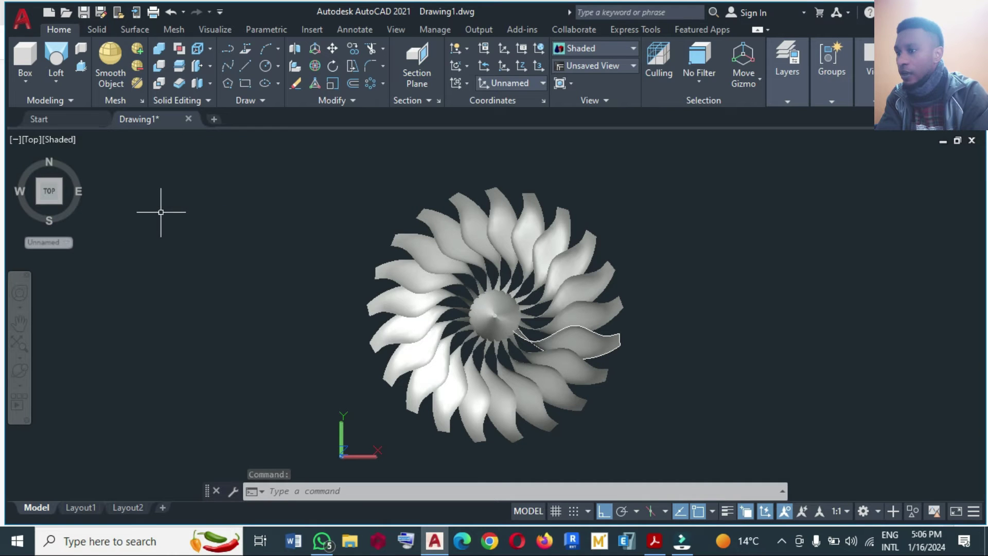
- Draw a circle centred on the hub that encloses the whole blade ring, with a radius of about 1.23
left_click(266, 65)
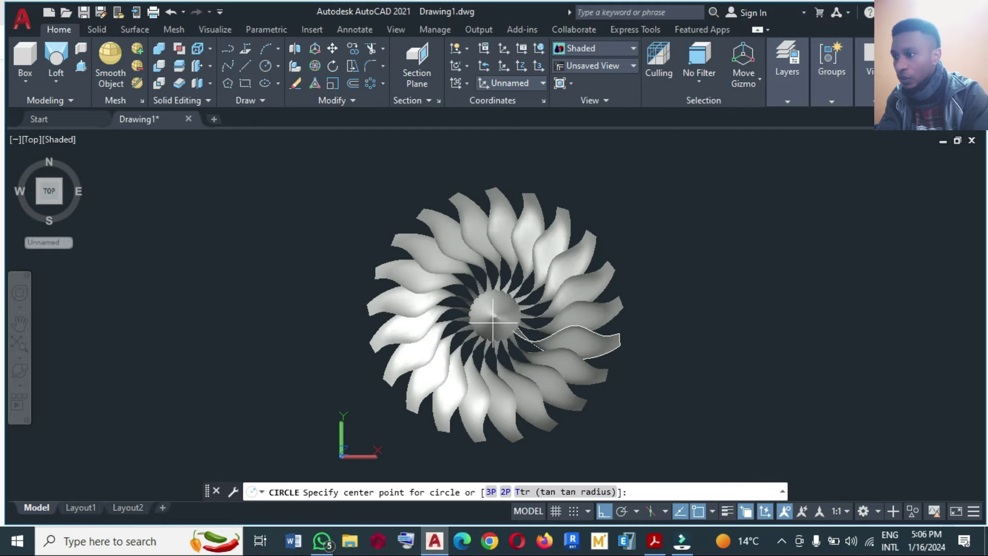
scroll(496, 329, "up", 3)
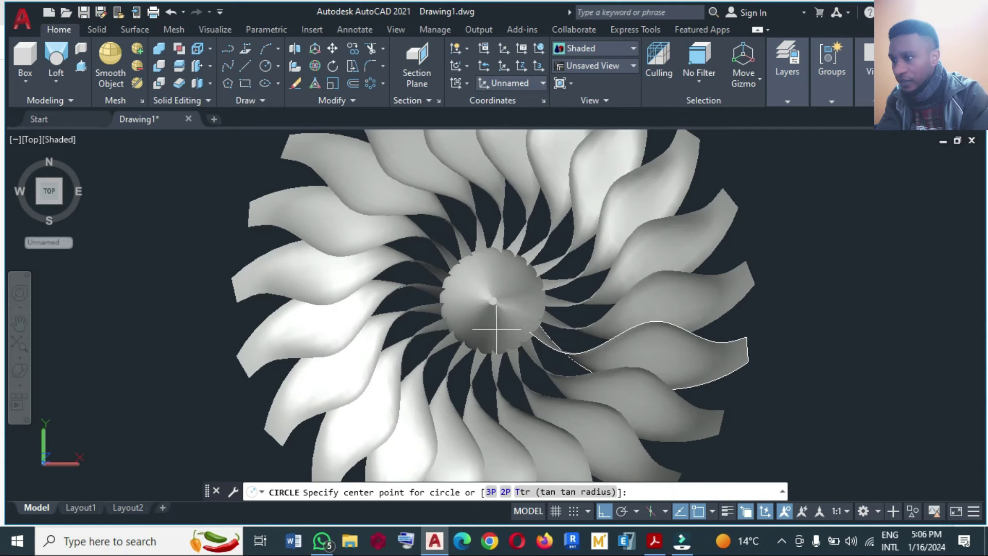
scroll(492, 301, "down", 2)
left_click(493, 300)
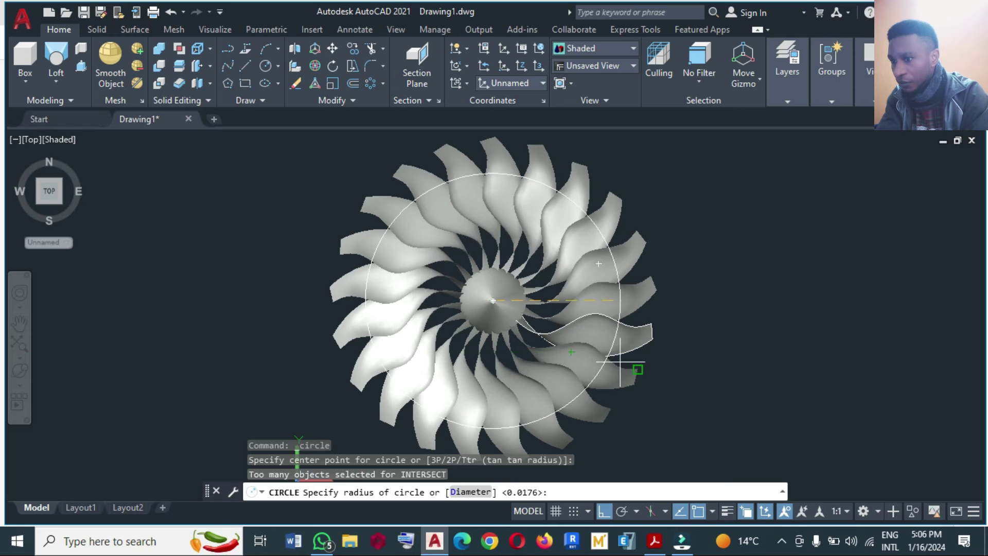
scroll(620, 362, "down", 2)
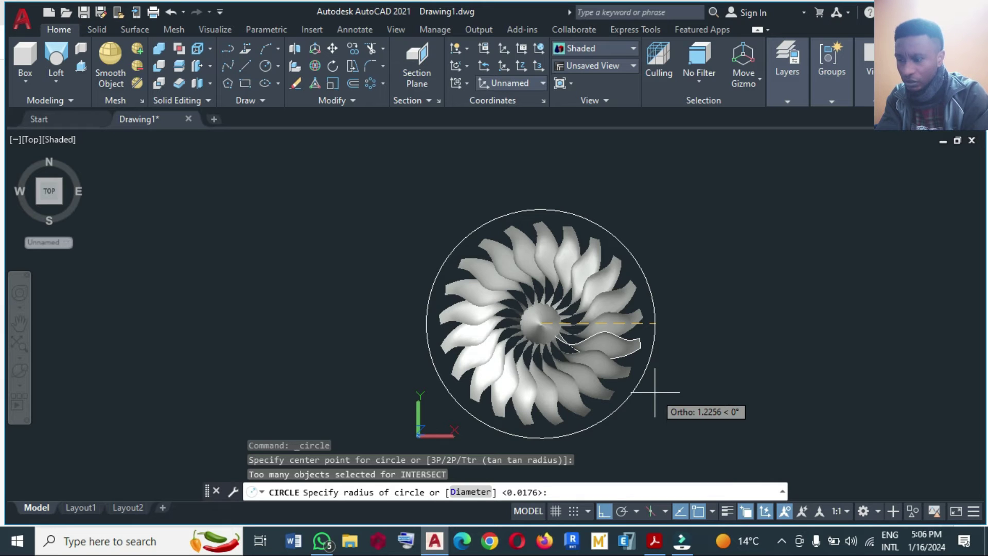
left_click(655, 392)
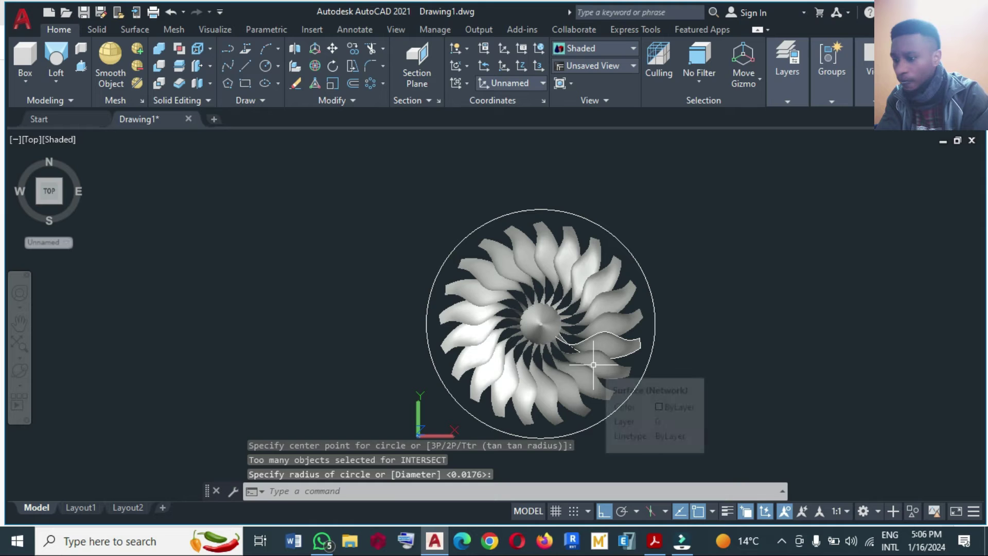
- Draw a second circle from the hub's centre, just inside the enclosing circle and outside the blade tips, with a radius of about 1.15
key("Return")
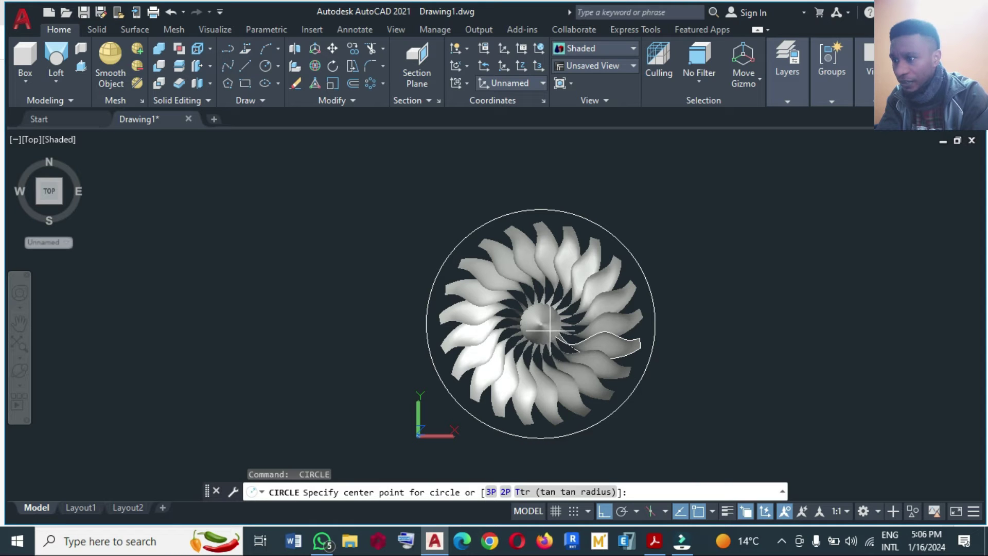
scroll(540, 324, "up", 4)
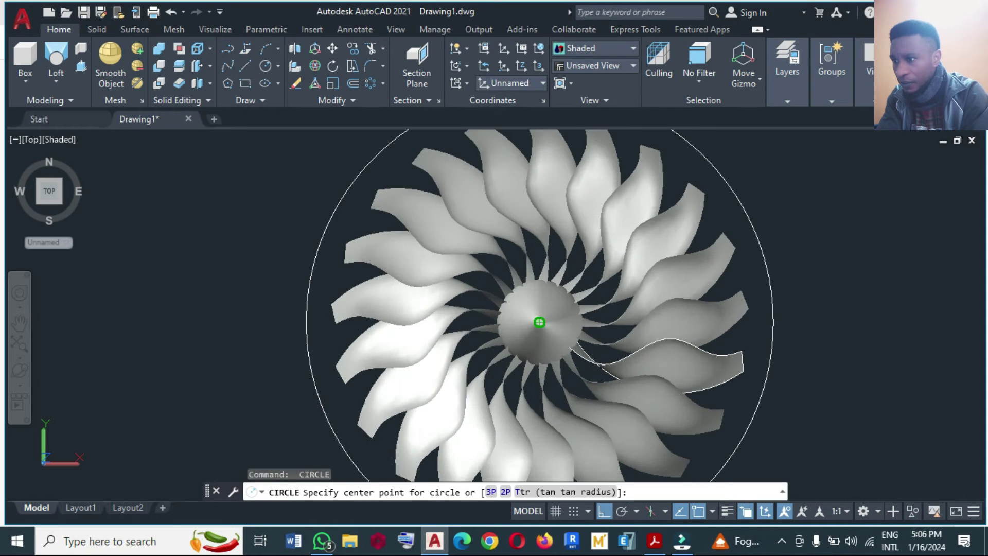
left_click(540, 324)
scroll(561, 345, "down", 5)
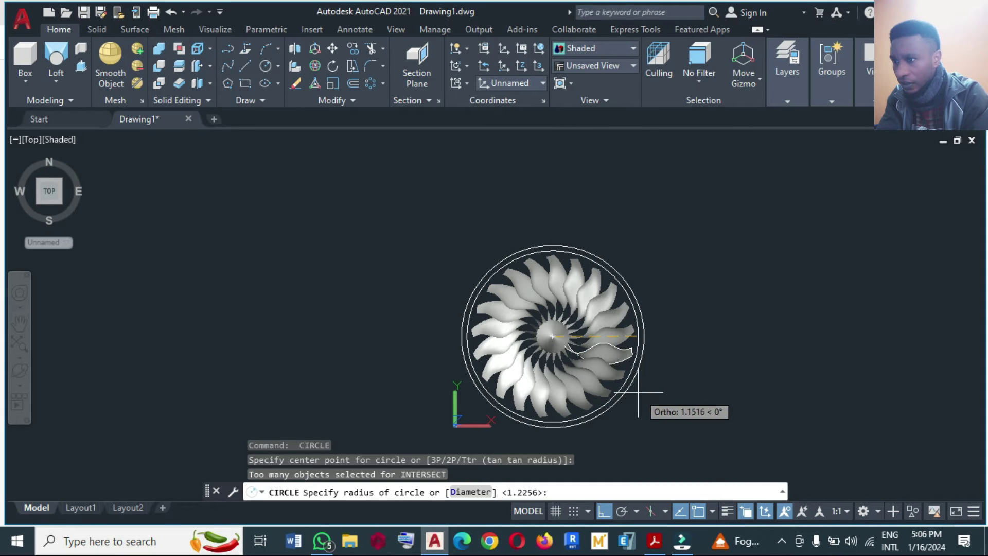
left_click(638, 392)
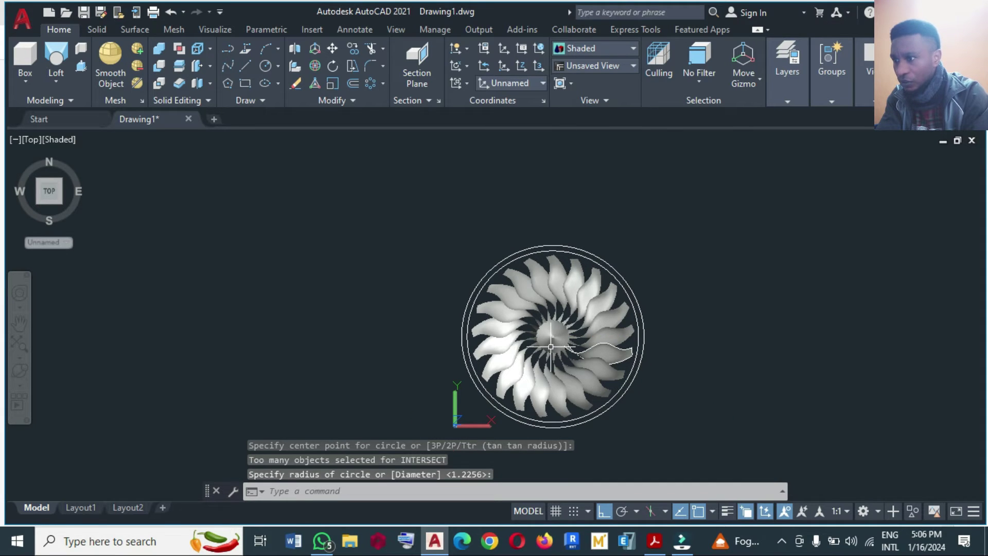
- Draw a smaller circle from the hub's centre across the middle of the blades, radius about 0.70, with object snap off when setting the radius
scroll(551, 342, "up", 2)
key("Return")
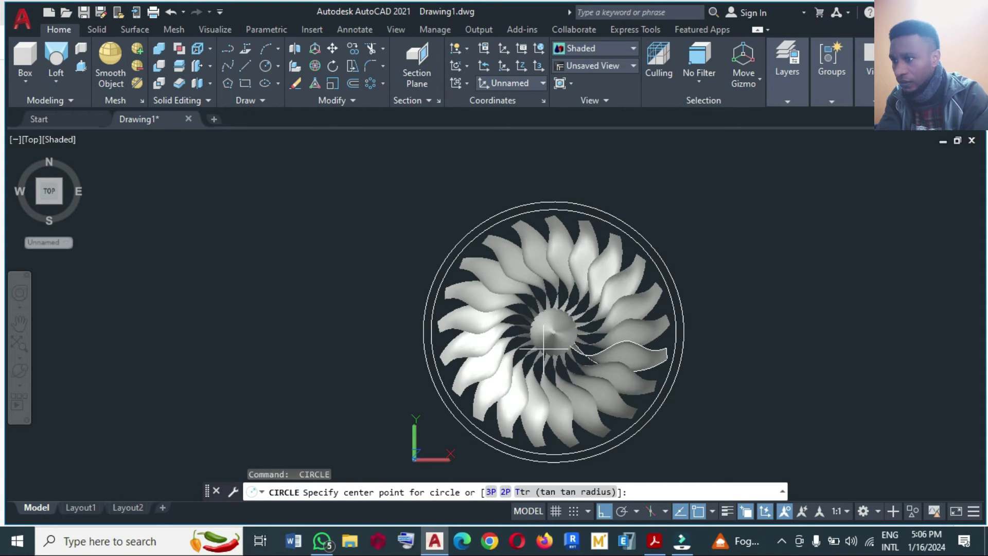
scroll(556, 336, "up", 3)
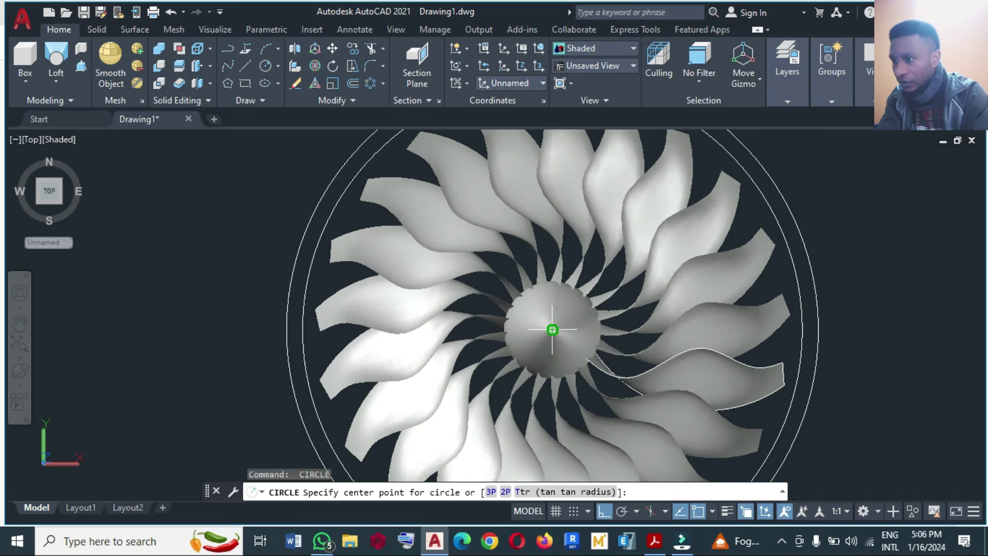
left_click(552, 329)
scroll(552, 329, "down", 4)
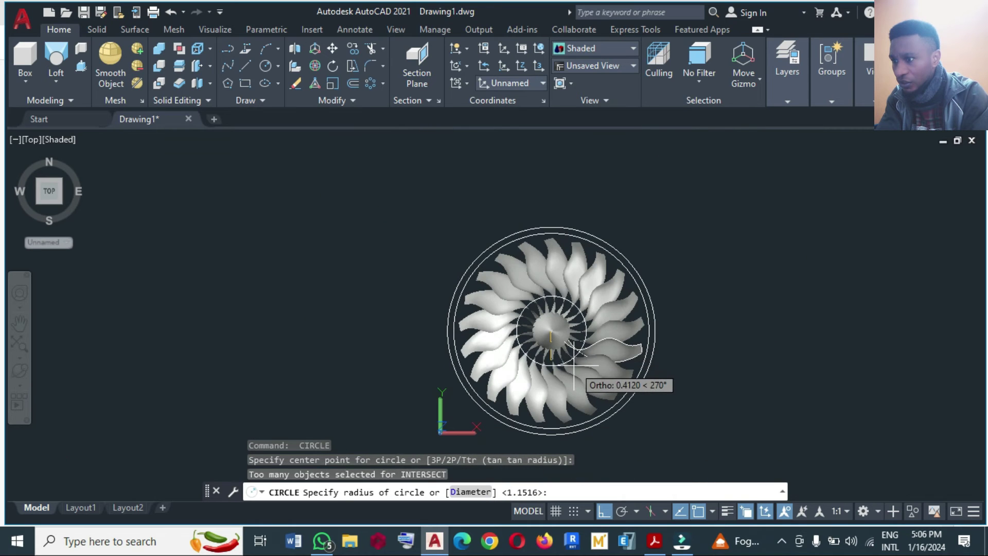
scroll(574, 365, "up", 2)
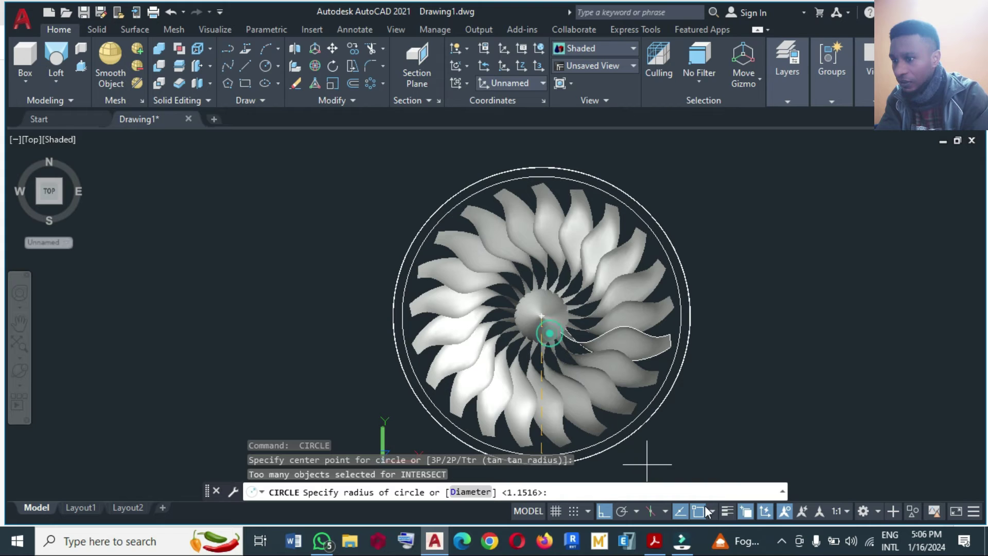
key("F3")
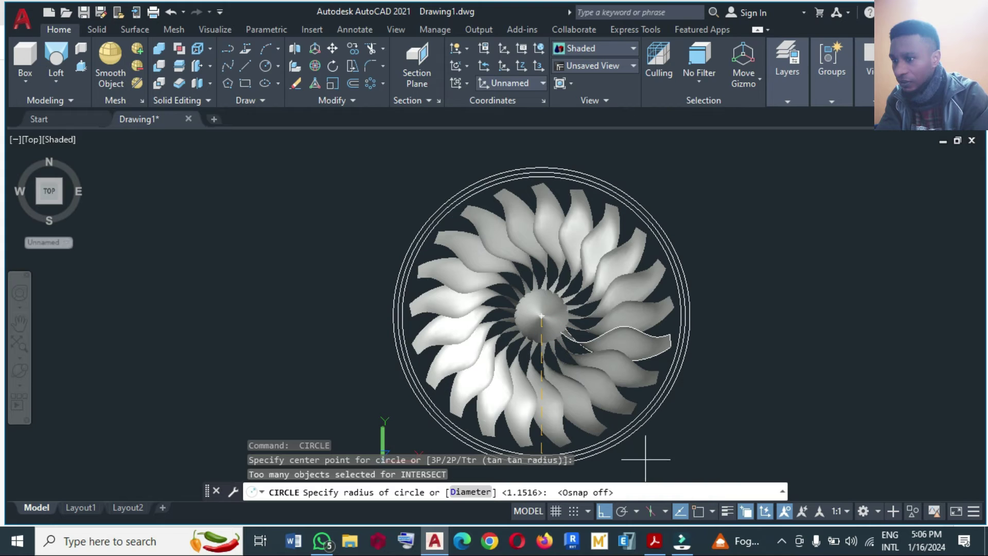
left_click(563, 400)
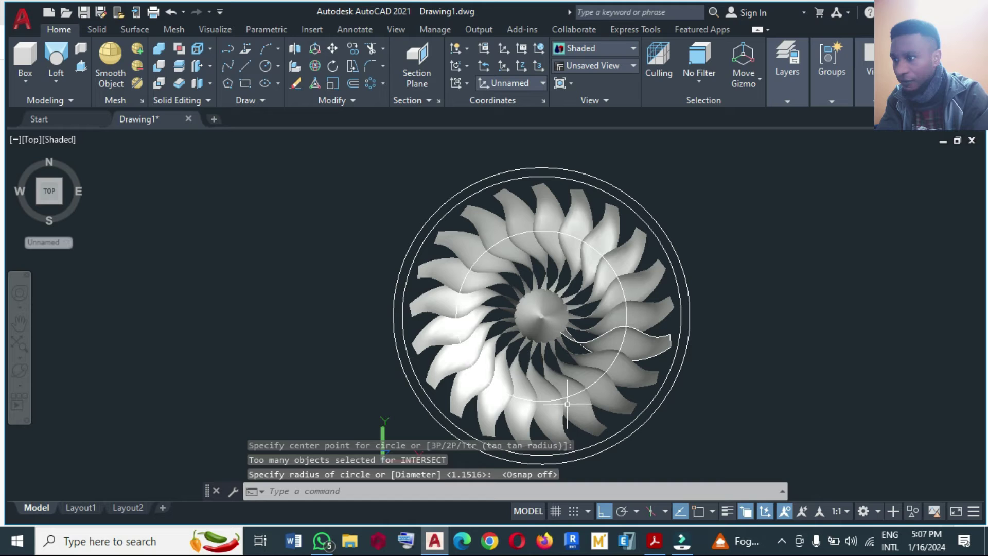
- Snap to the hub's centre and draw a circle just inside the mid-blade circle, radius about 0.65, turning object snap off for the radius
key("Return")
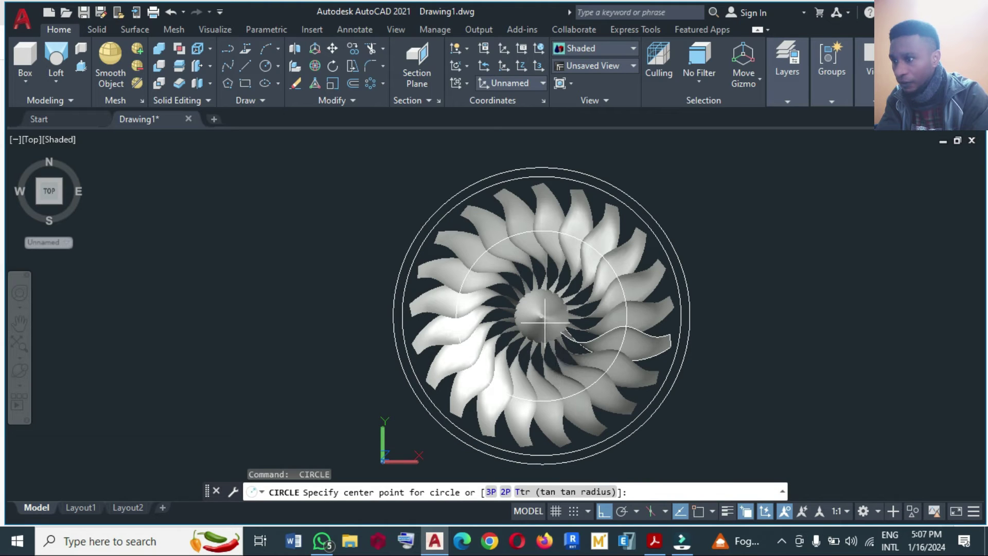
right_click(660, 439)
left_click(698, 510)
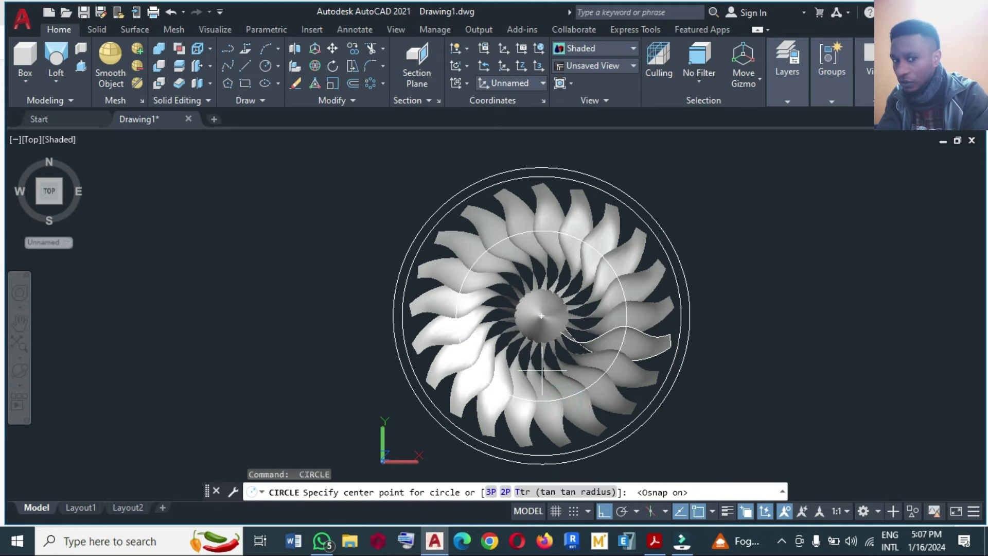
left_click(542, 316)
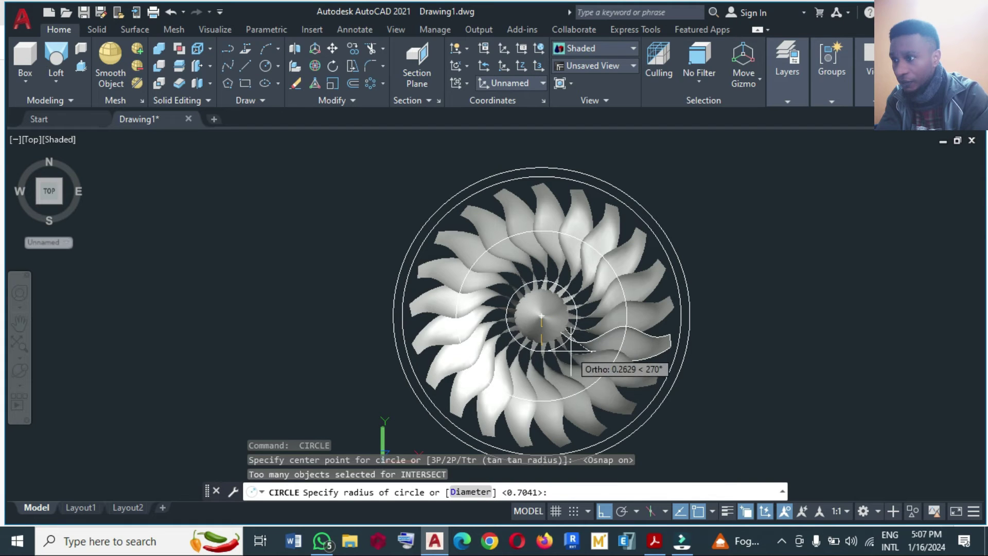
left_click(698, 511)
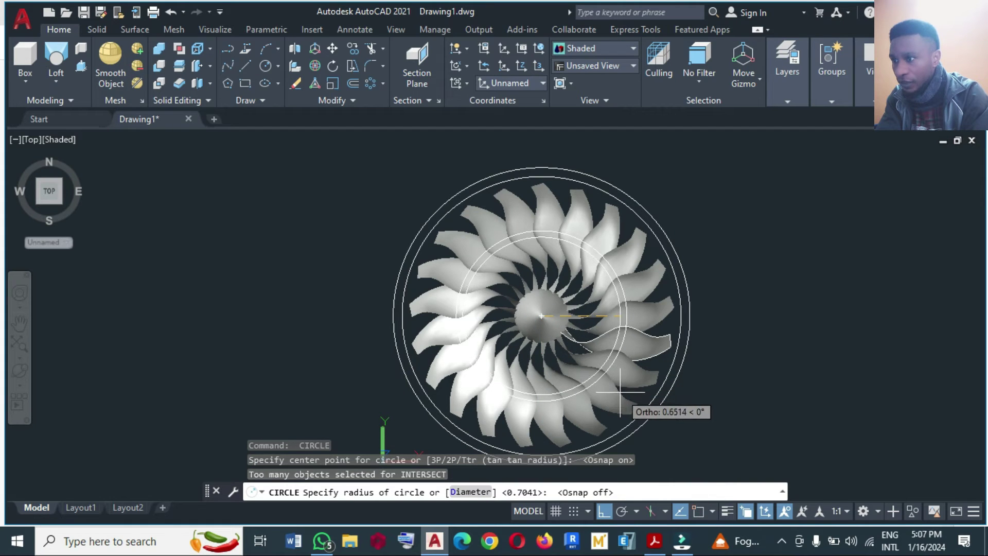
left_click(618, 390)
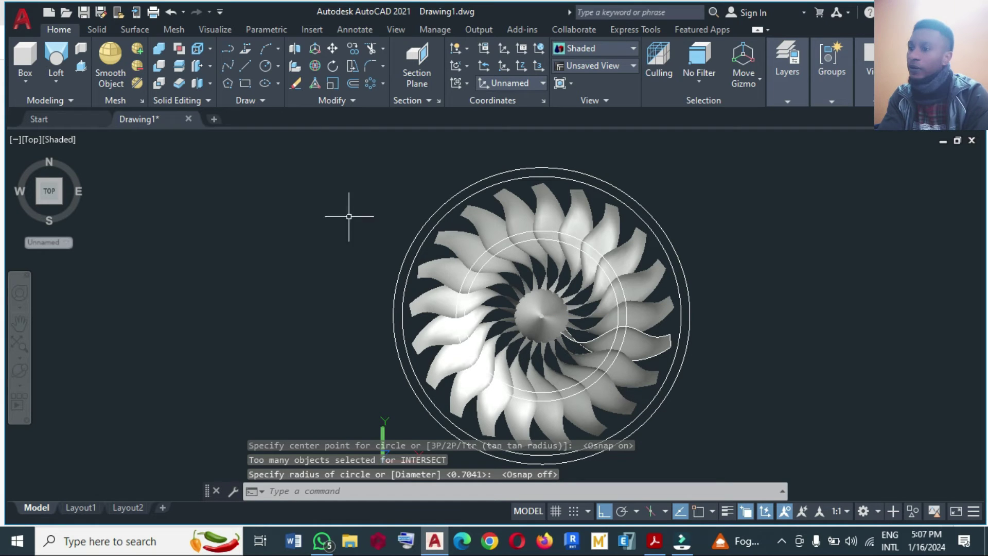
- Switch the model to the home view and relocate the UCS origin away from the blade ring
left_click(82, 157)
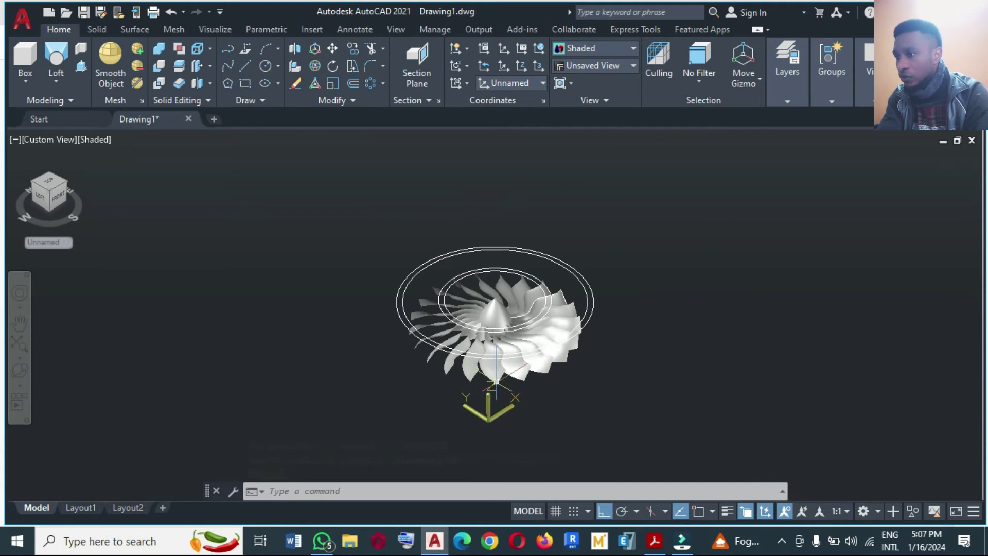
scroll(496, 381, "up", 1)
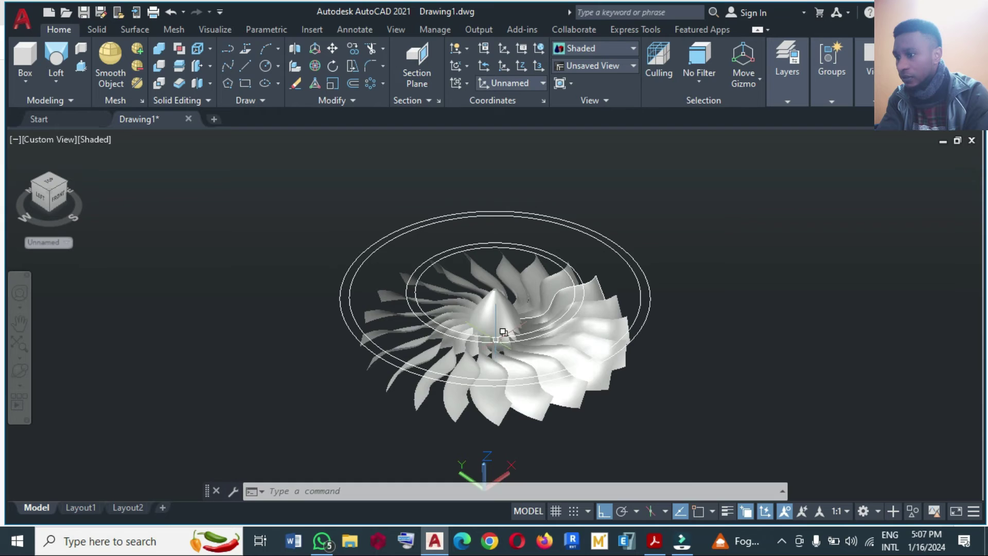
scroll(494, 383, "down", 2)
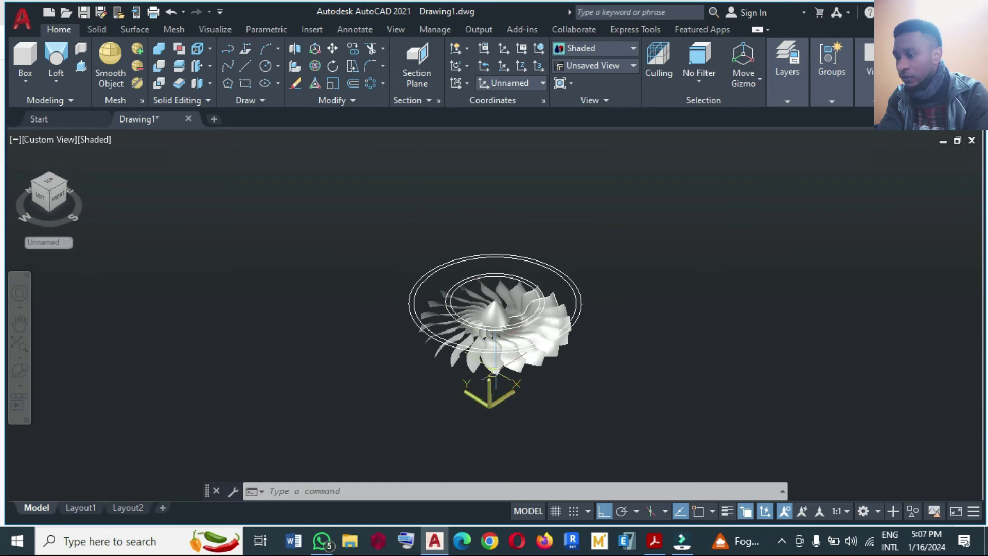
left_click(489, 407)
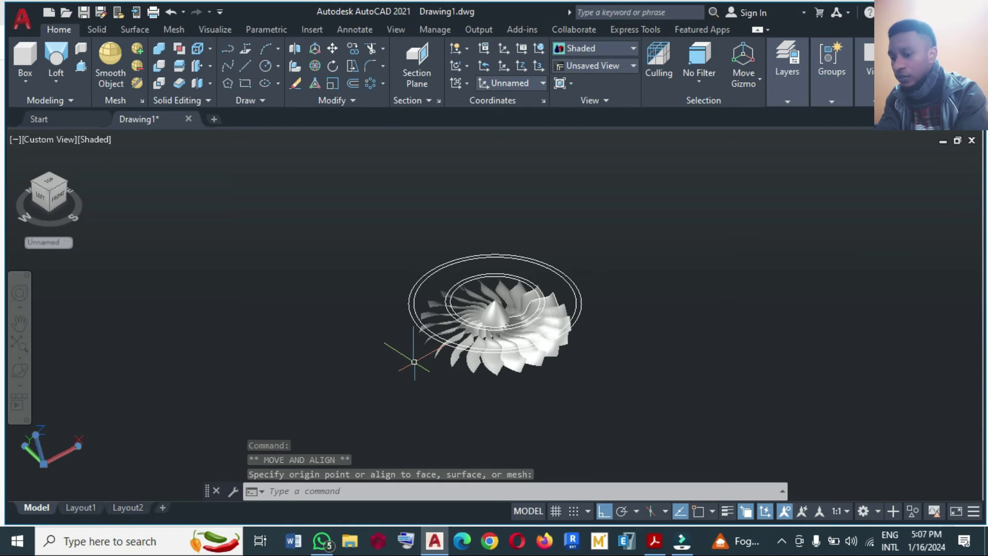
- Move the two inner circles straight down along the negative Z axis until they lie below the blade ring
type("M")
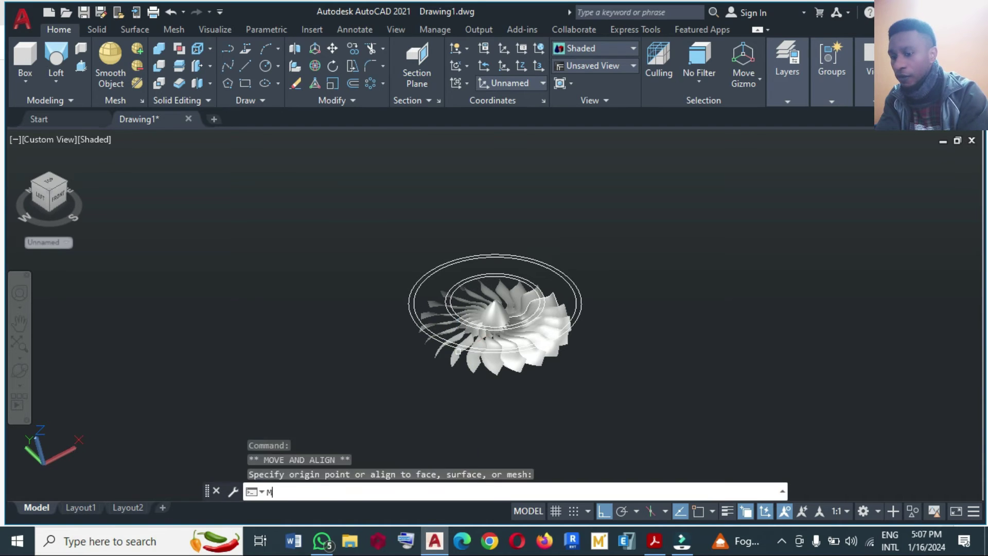
key("Return")
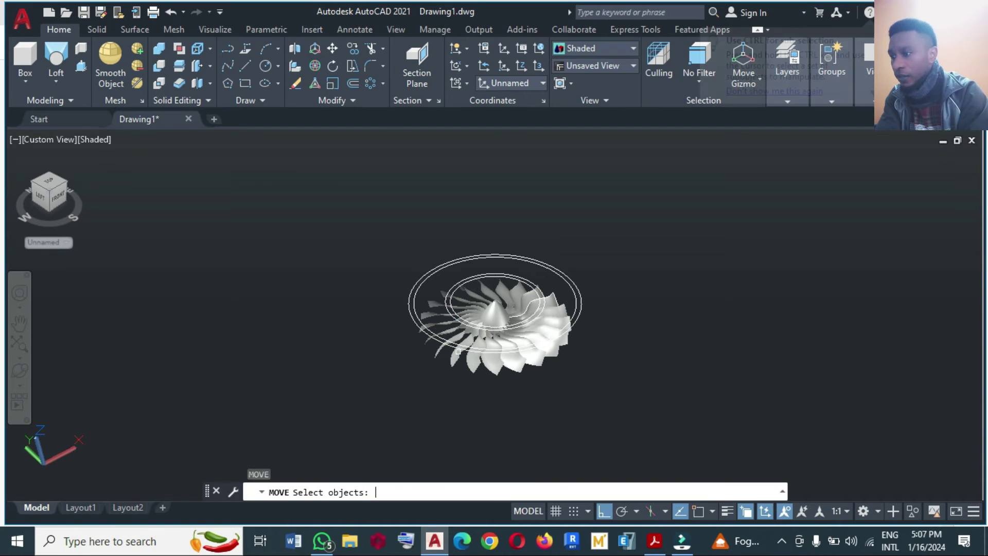
left_click(493, 280)
left_click(488, 295)
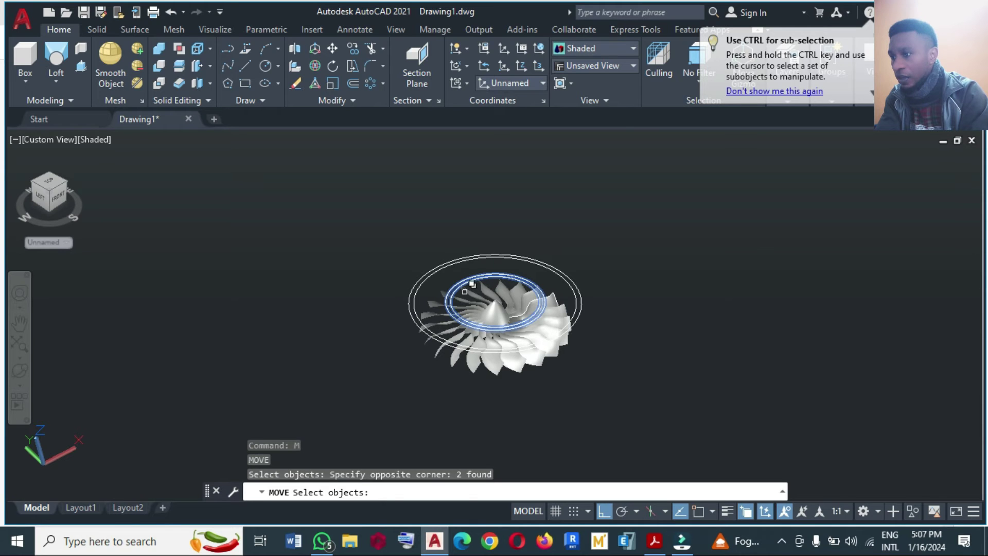
key("Return")
left_click(372, 308)
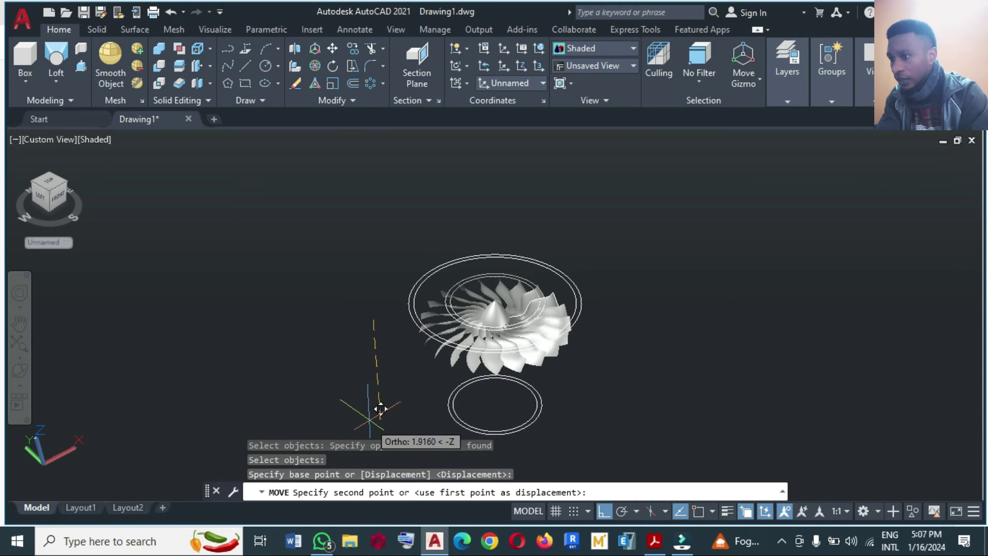
left_click(381, 422)
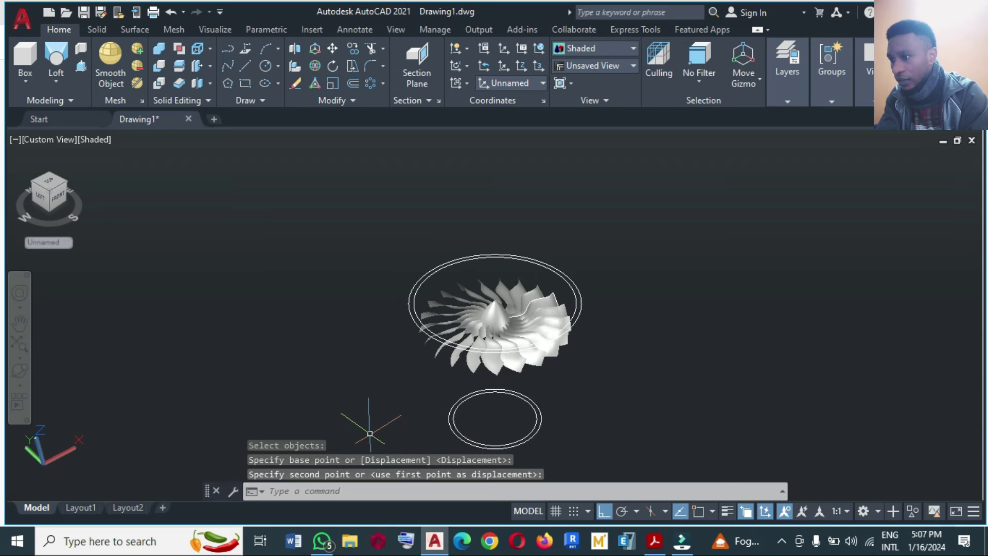
- Move the two lowered circles slightly farther down along Z, increasing their distance from the blade ring
scroll(476, 271, "down", 2)
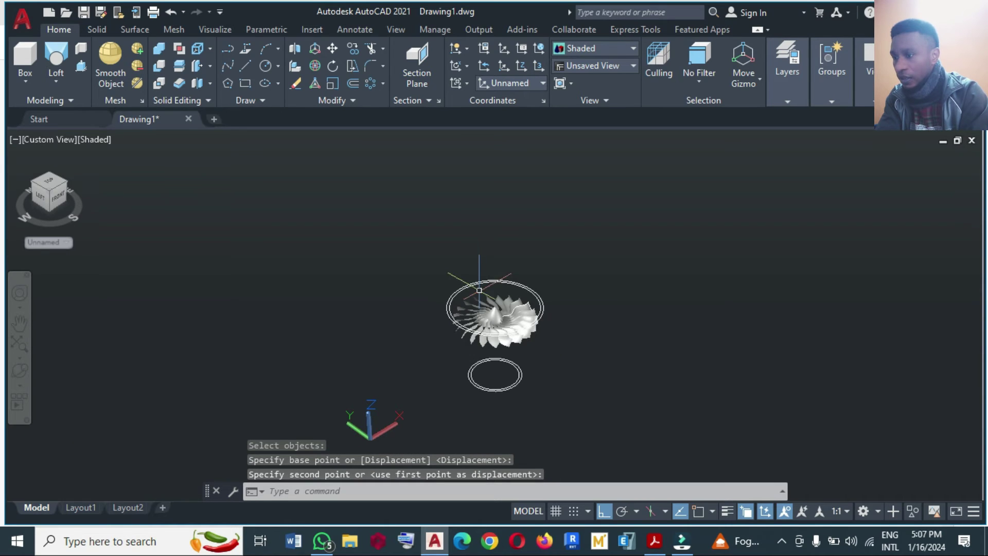
type("M")
key("Return")
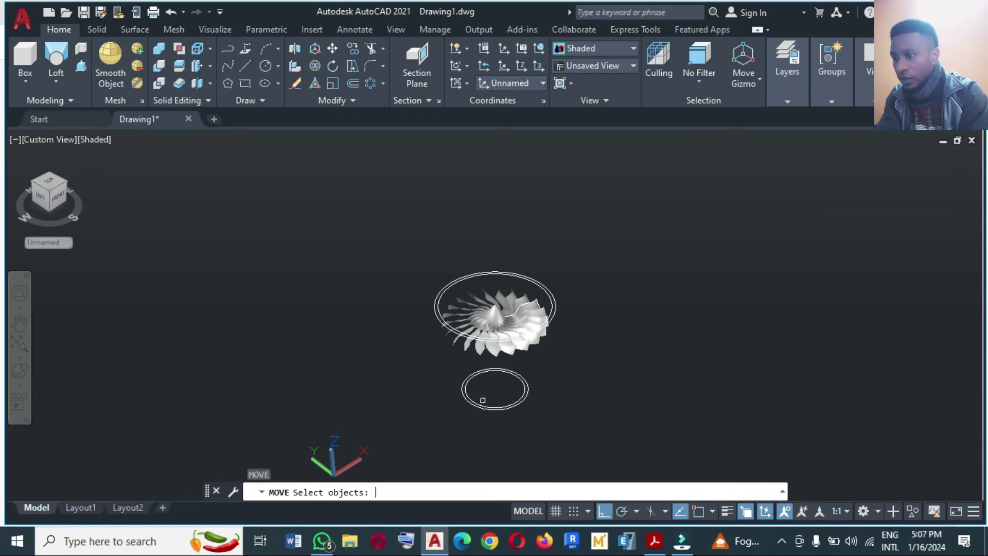
left_click(490, 397)
left_click(477, 416)
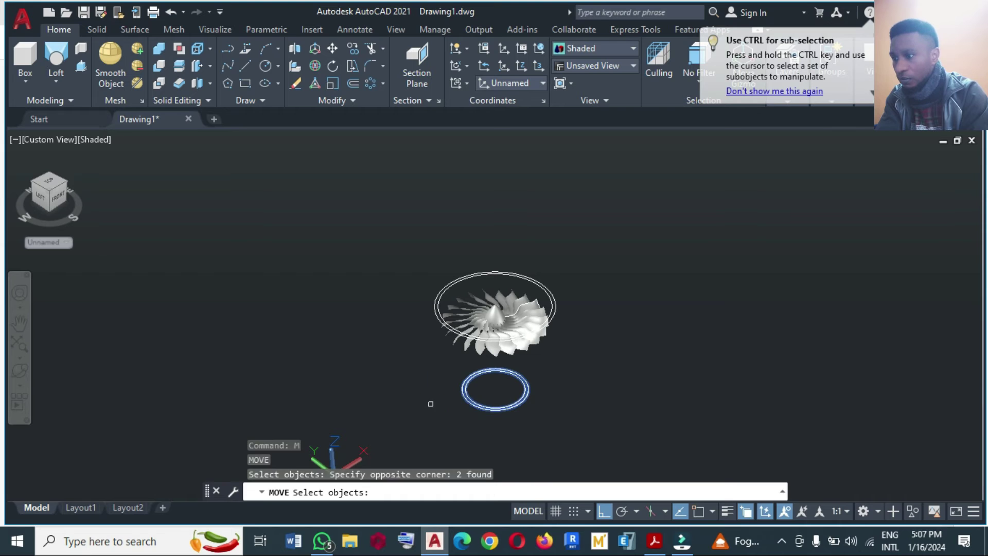
key("Return")
left_click(441, 384)
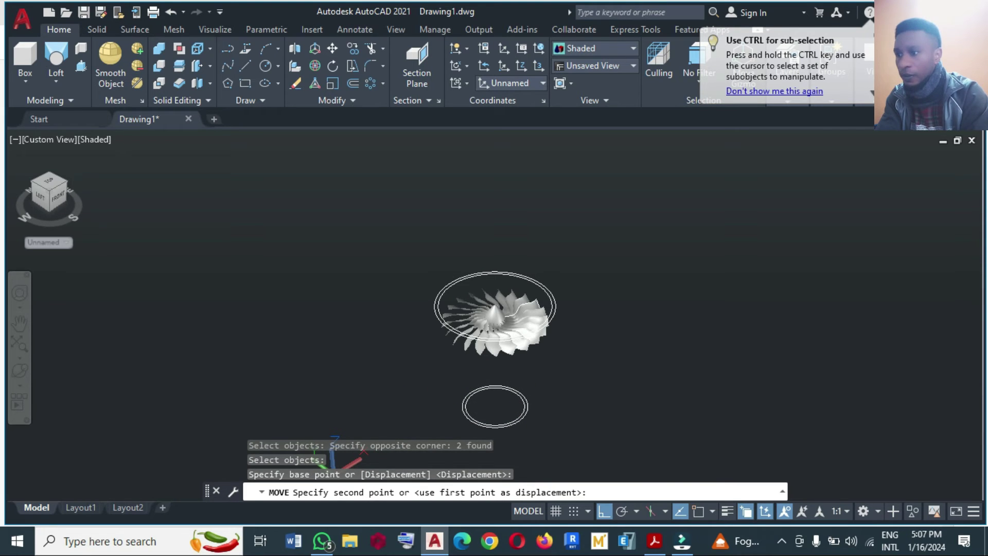
left_click(431, 404)
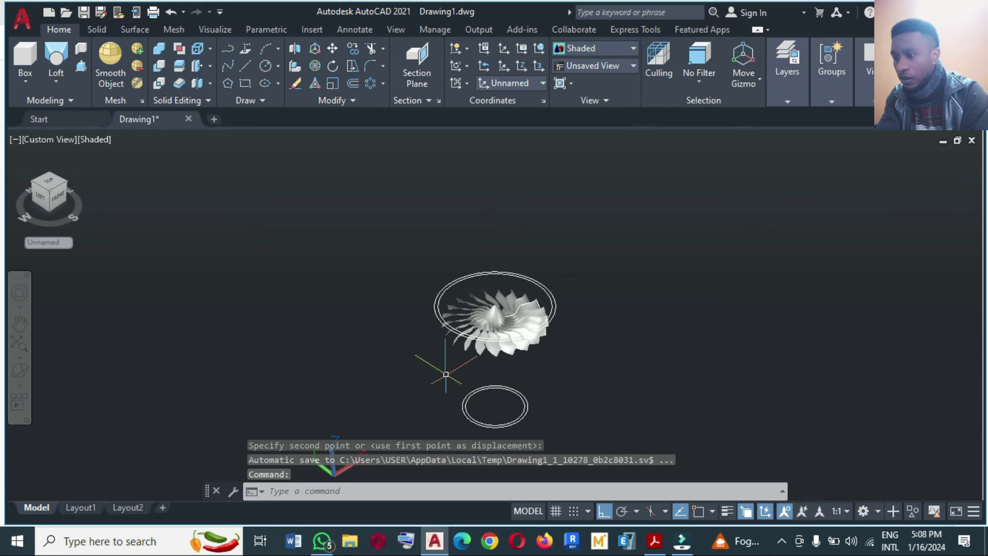
- Move the inner circle of the upper pair about 0.14 straight down along the negative Z axis
type("m")
key("Return")
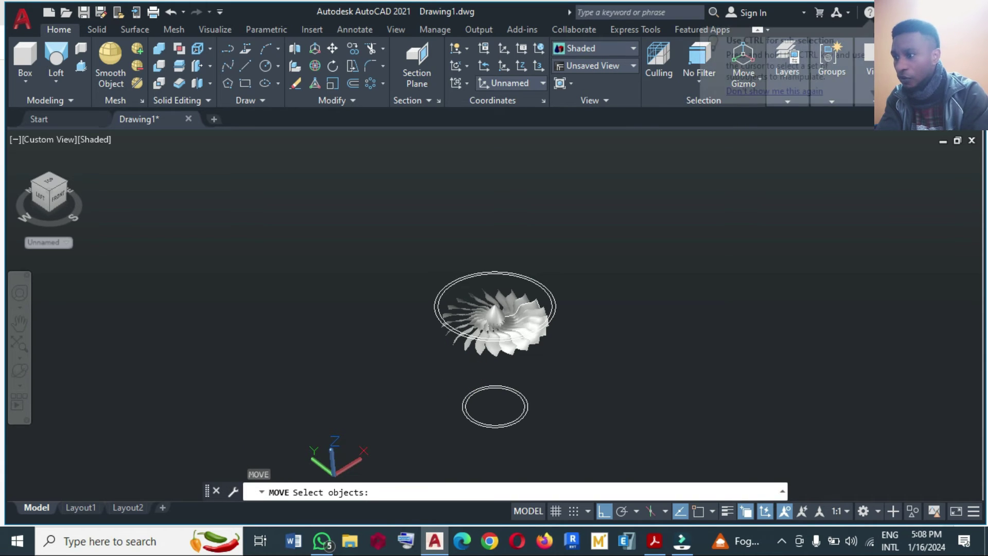
left_click(441, 309)
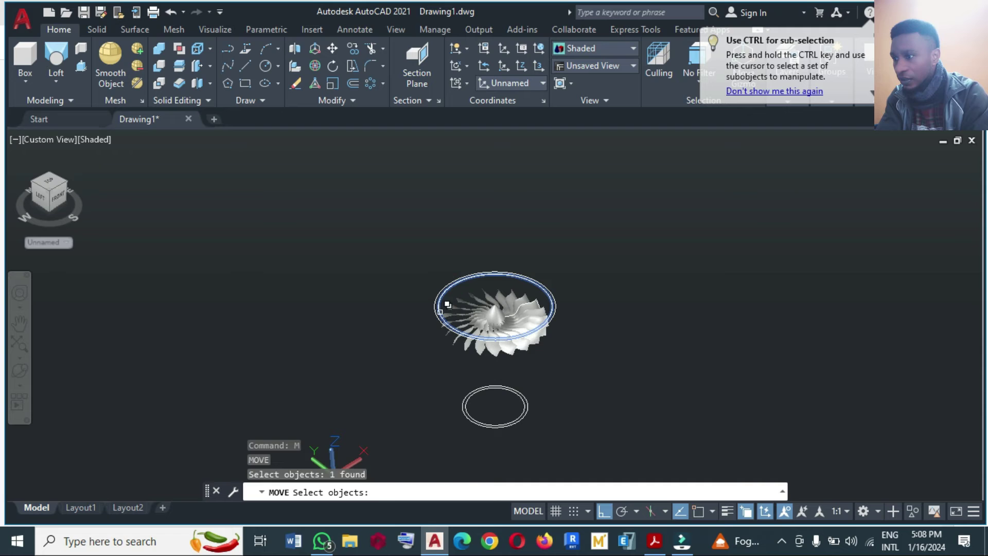
key("Return")
left_click(430, 353)
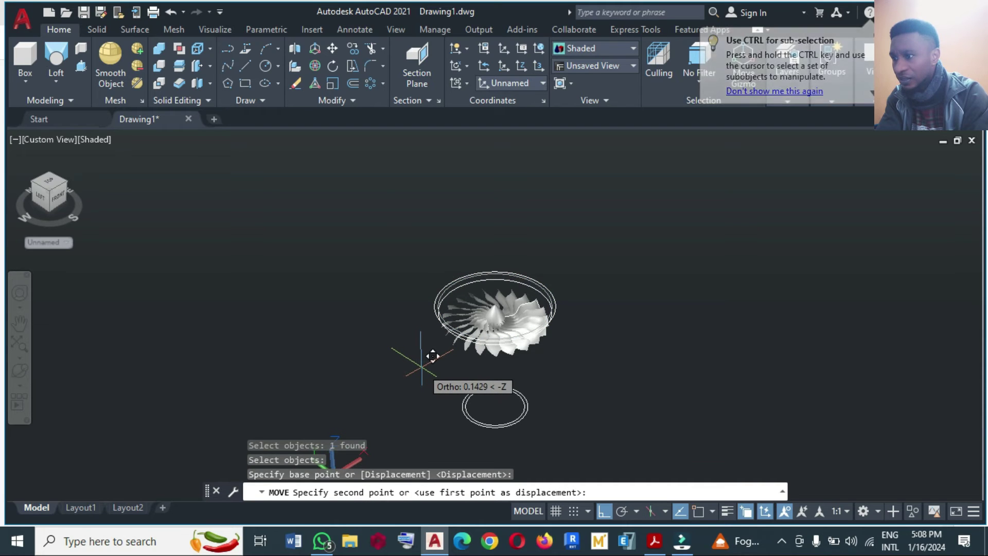
left_click(421, 365)
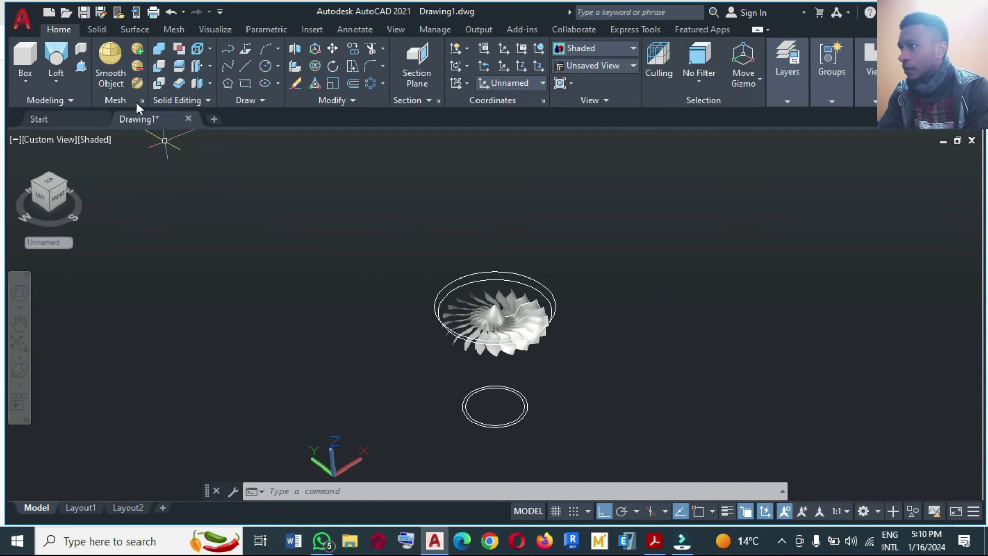
- Start a surface loft through the lower outer circle, the upper outer circle and the upper inner circle, in that order
left_click(132, 31)
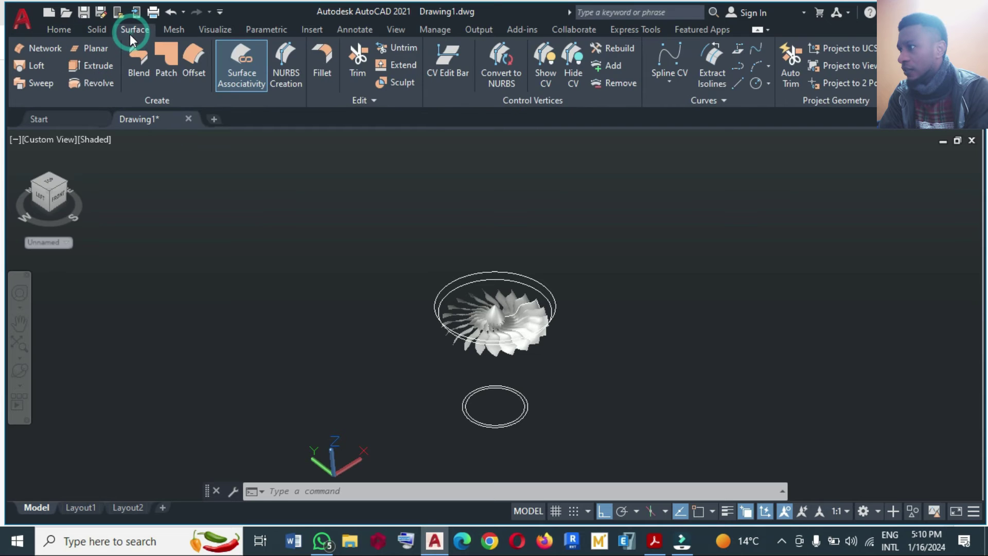
left_click(30, 69)
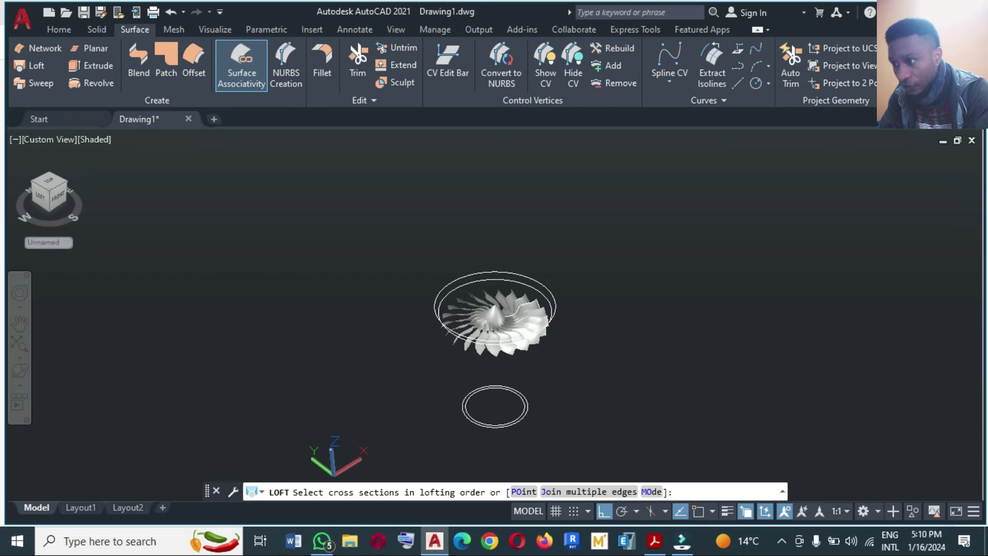
left_click(462, 413)
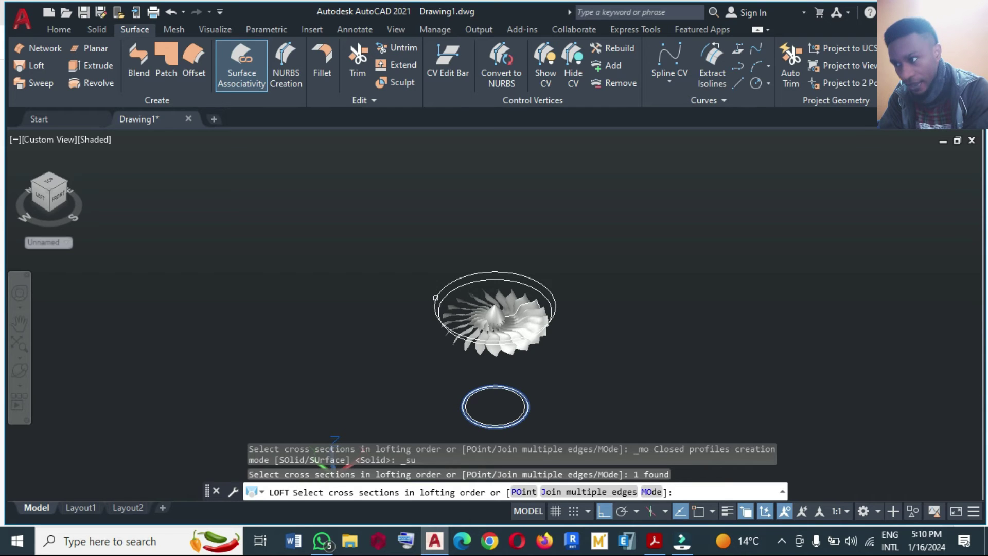
left_click(435, 297)
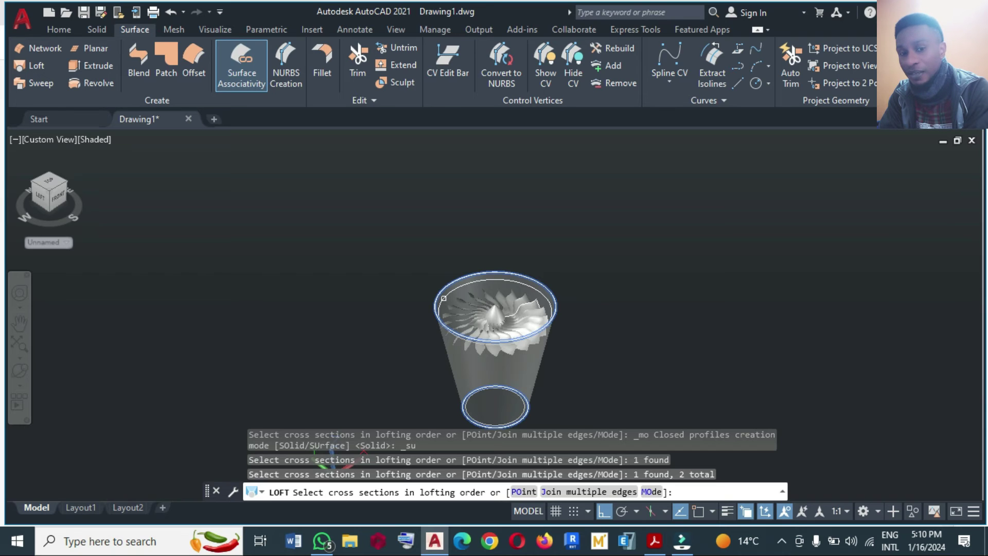
left_click(444, 298)
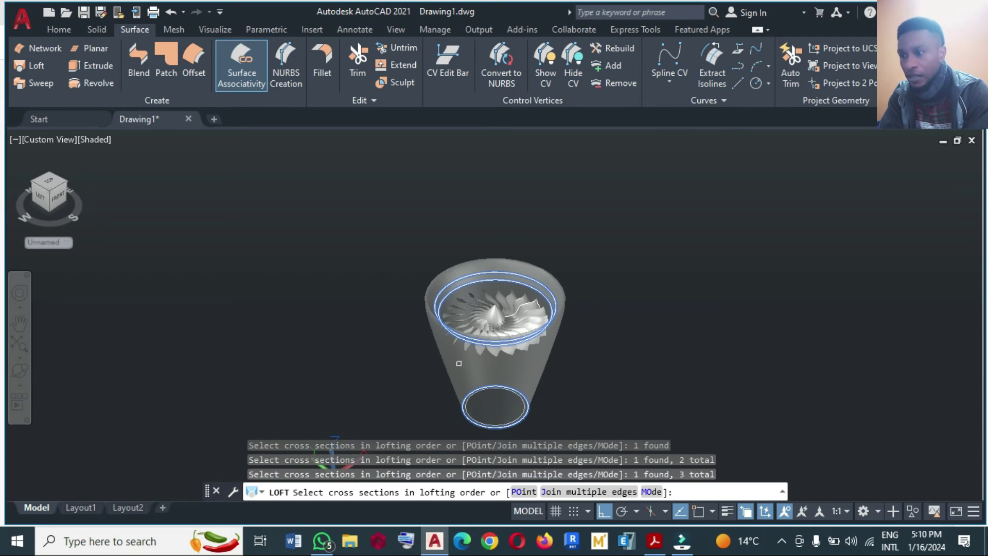
key("Return")
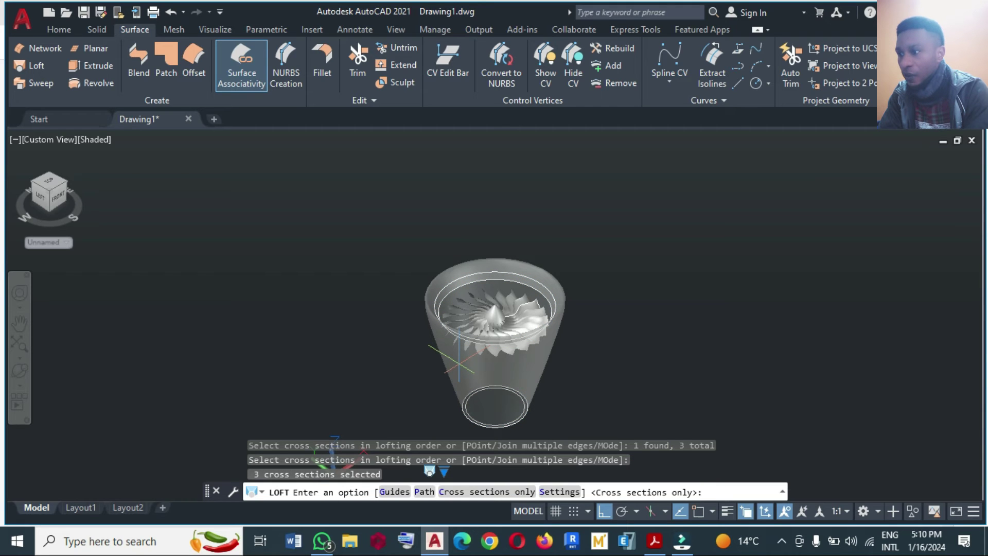
- Finish the loft with Draft Angle, swinging the lower circle's handle outward and the upper inner circle's handle downward for a bulging casing
scroll(441, 430, "down", 3)
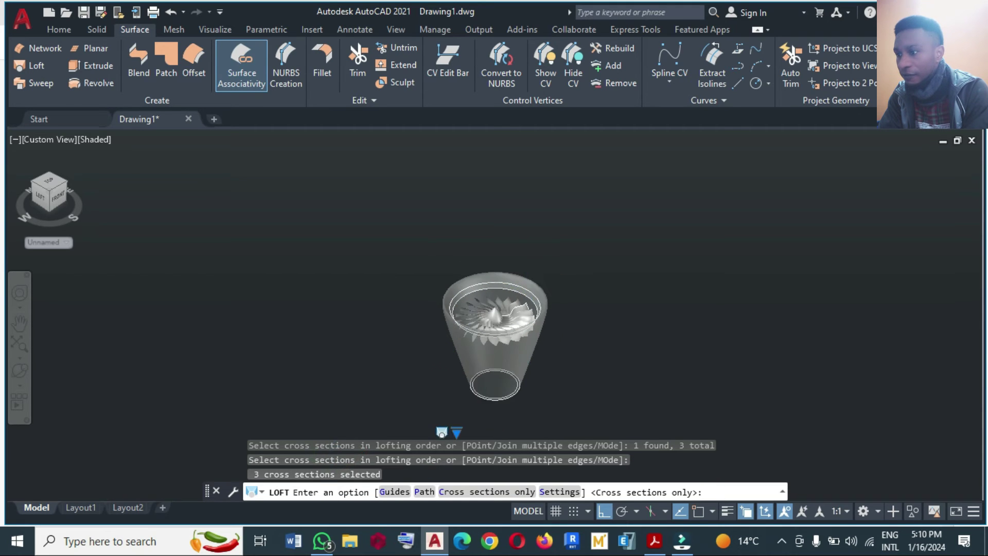
scroll(467, 406, "up", 1)
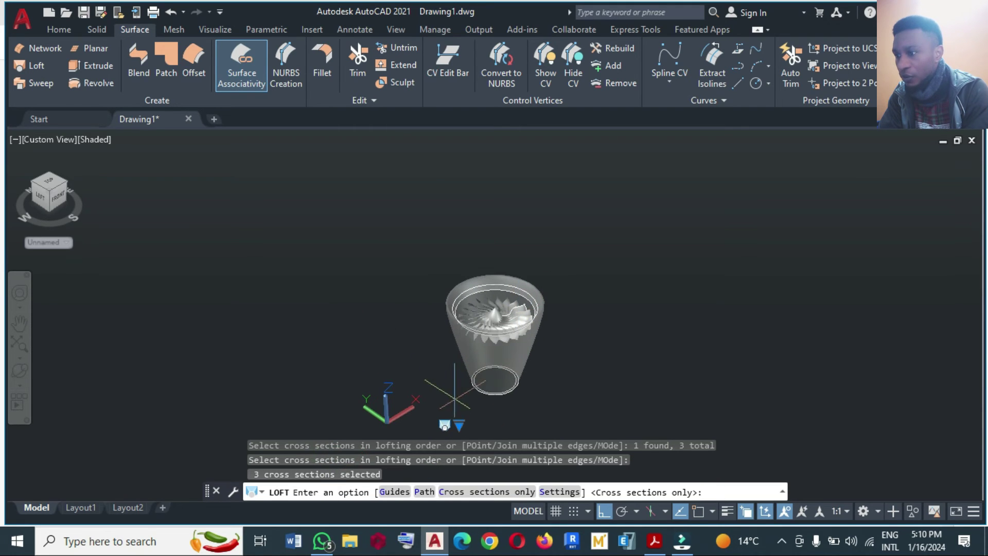
left_click(458, 425)
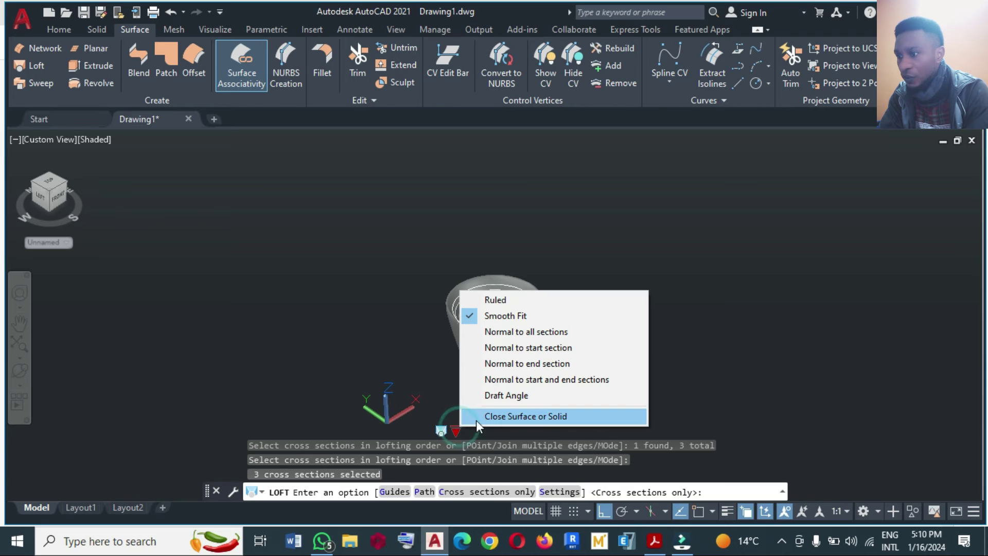
left_click(491, 400)
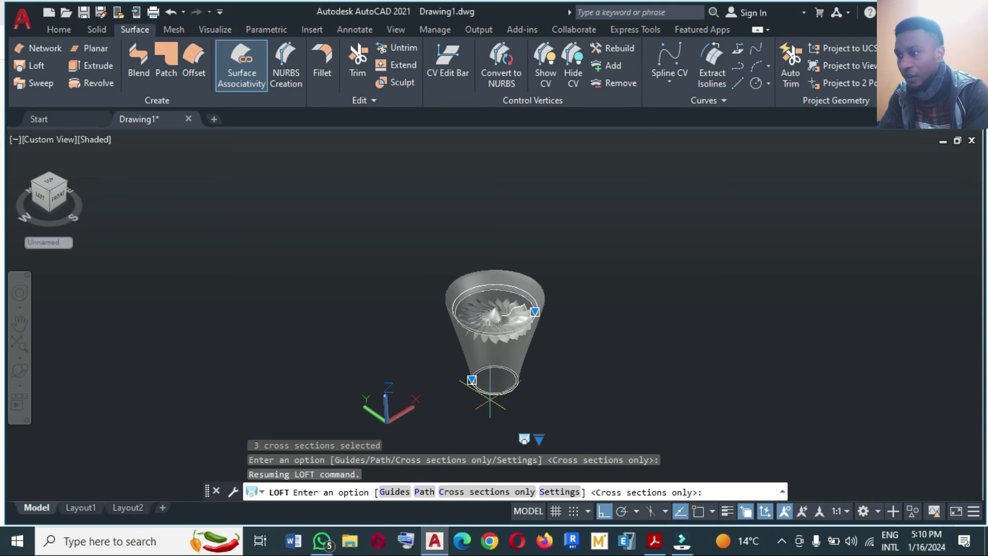
left_click(477, 350)
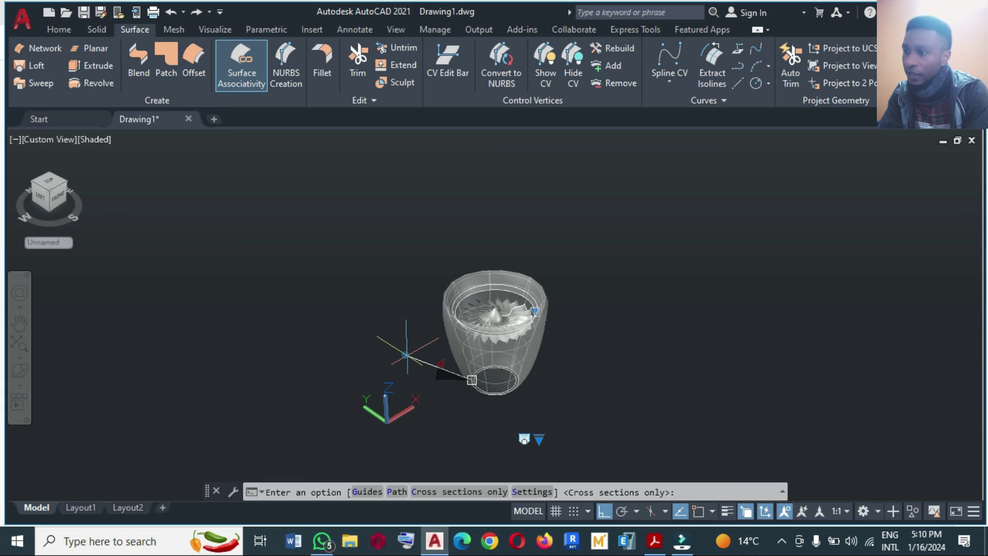
left_click(406, 354)
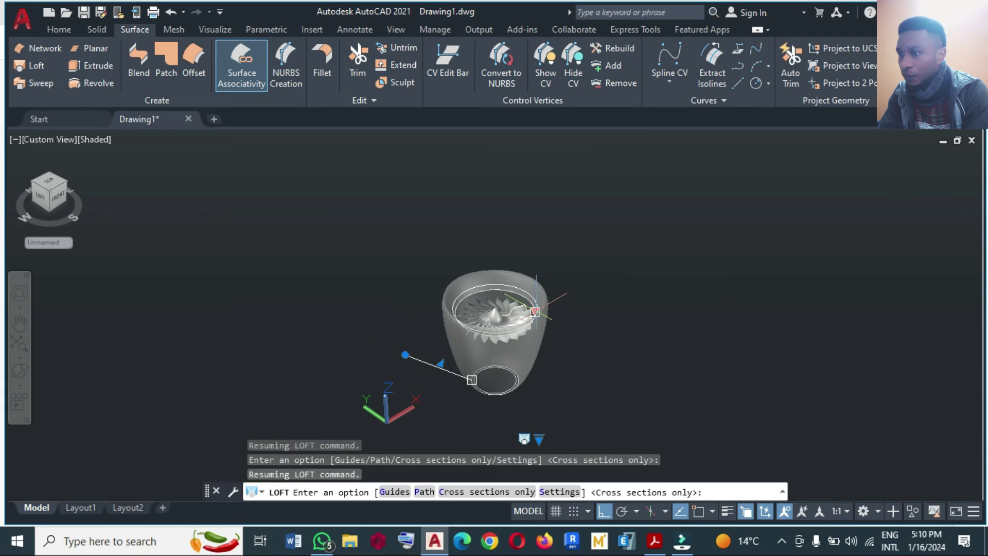
left_click(534, 369)
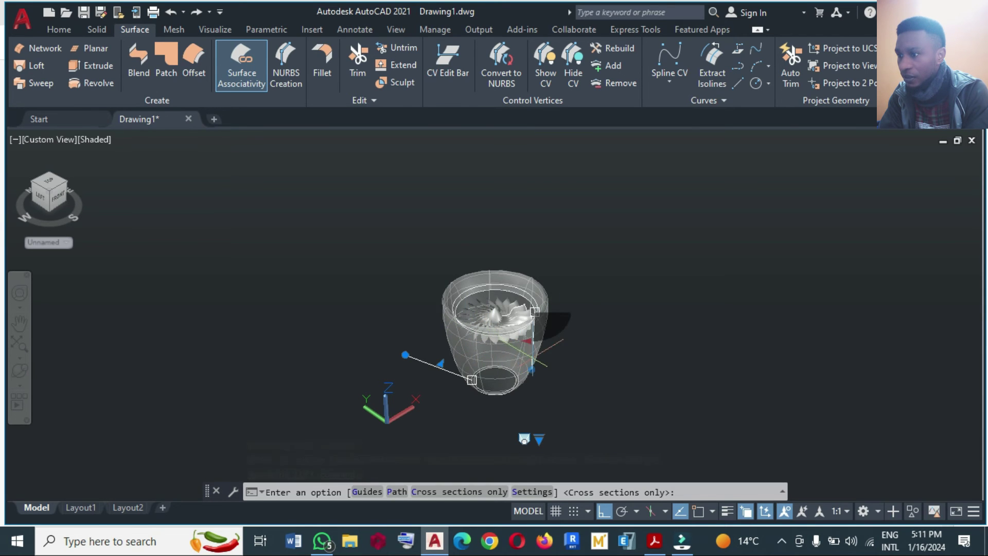
left_click(534, 362)
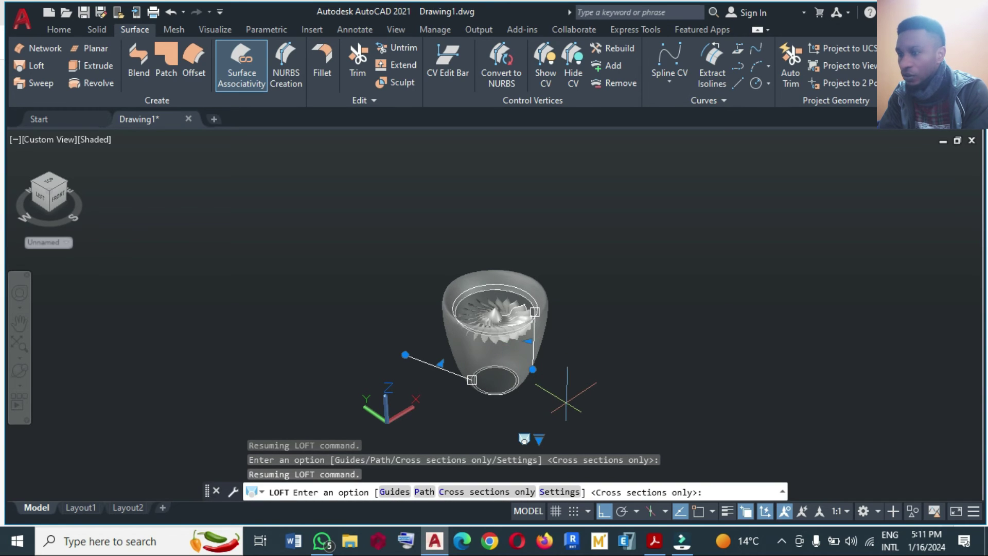
key("Return")
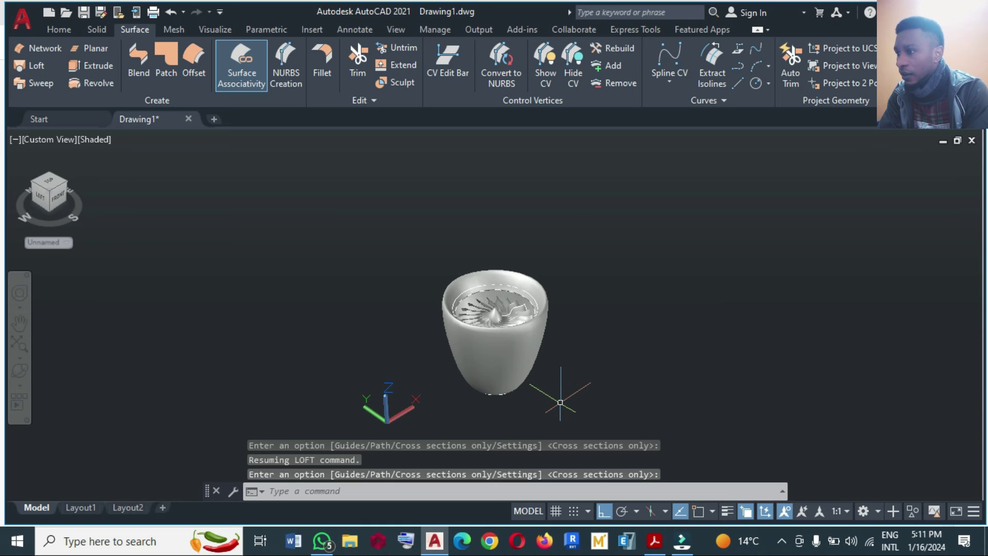
- Start a second surface loft from the upper inner circle to the lower inner circle, choosing the circles rather than the casing surface
left_click(35, 65)
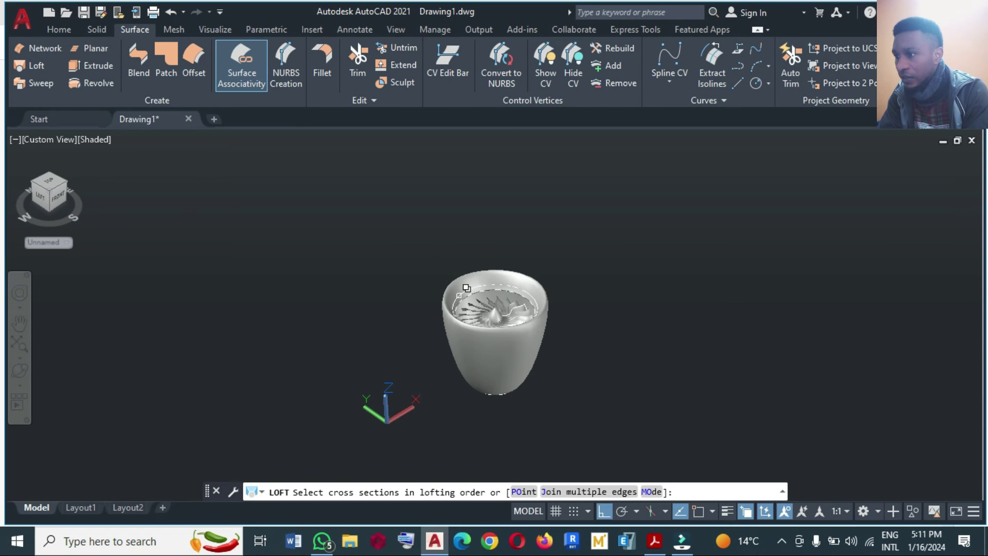
left_click(460, 298)
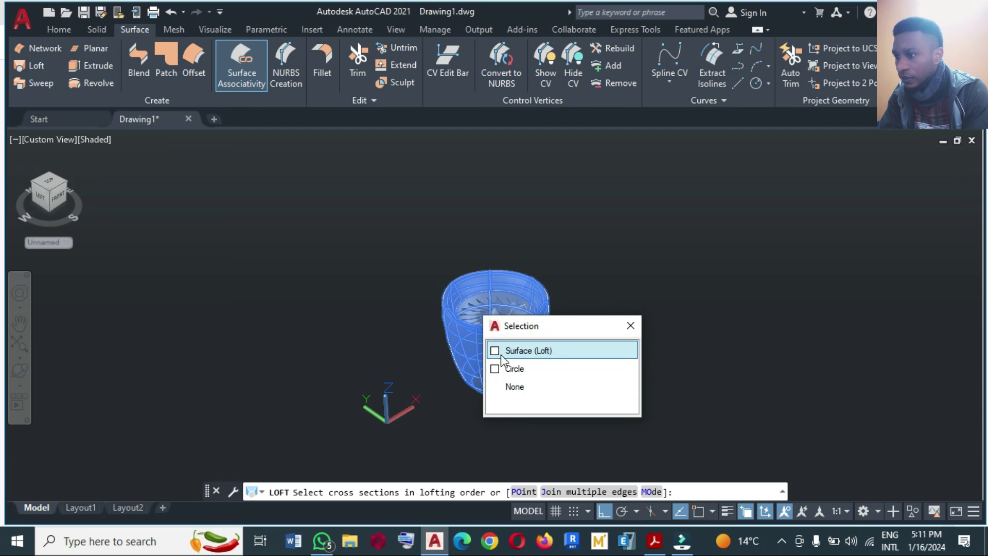
left_click(508, 369)
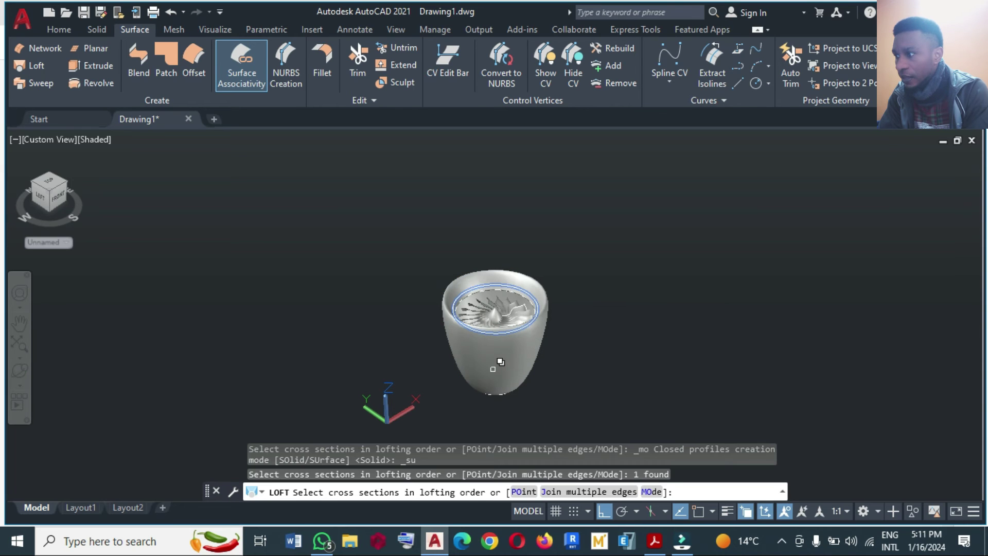
left_click(19, 370)
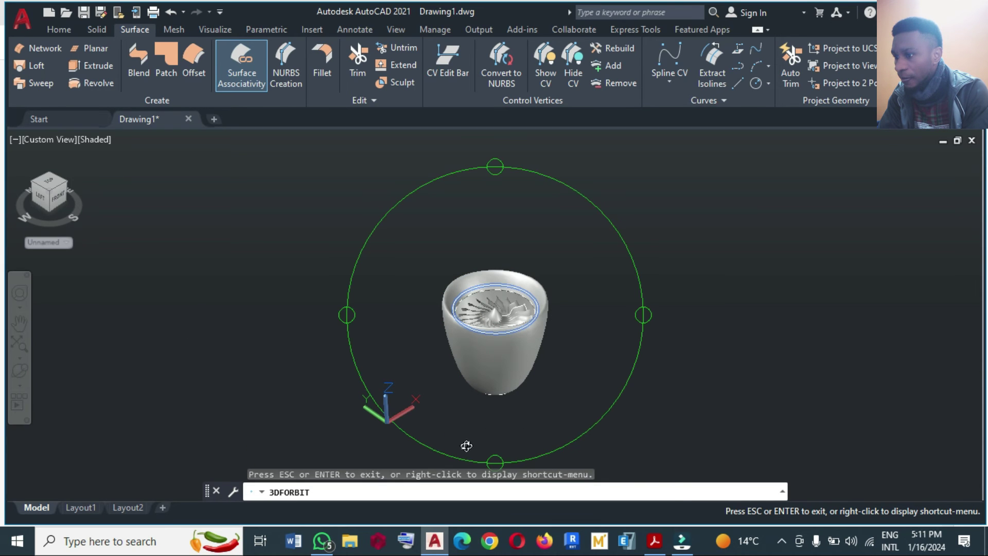
left_click_drag(494, 458, 463, 270)
left_click_drag(497, 173, 495, 218)
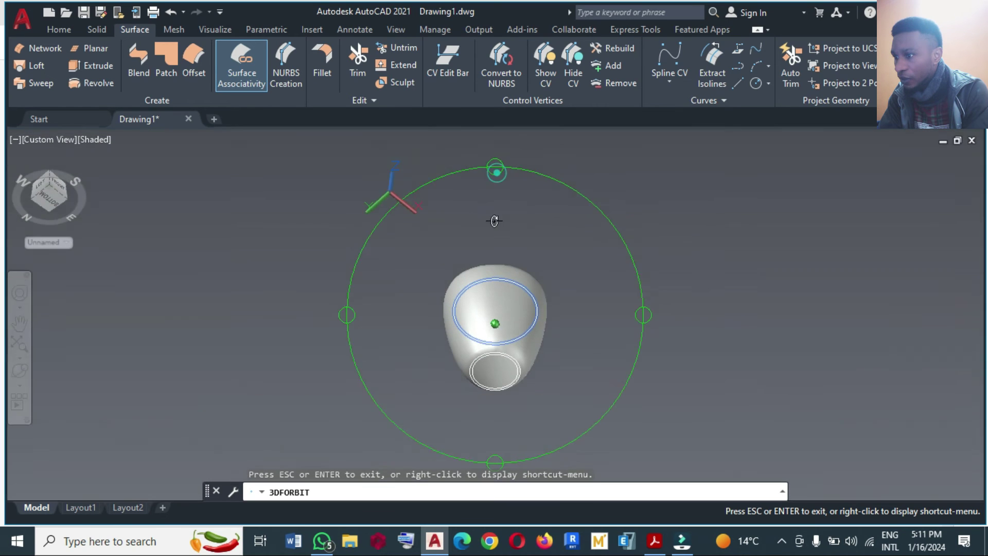
left_click_drag(488, 372, 490, 371)
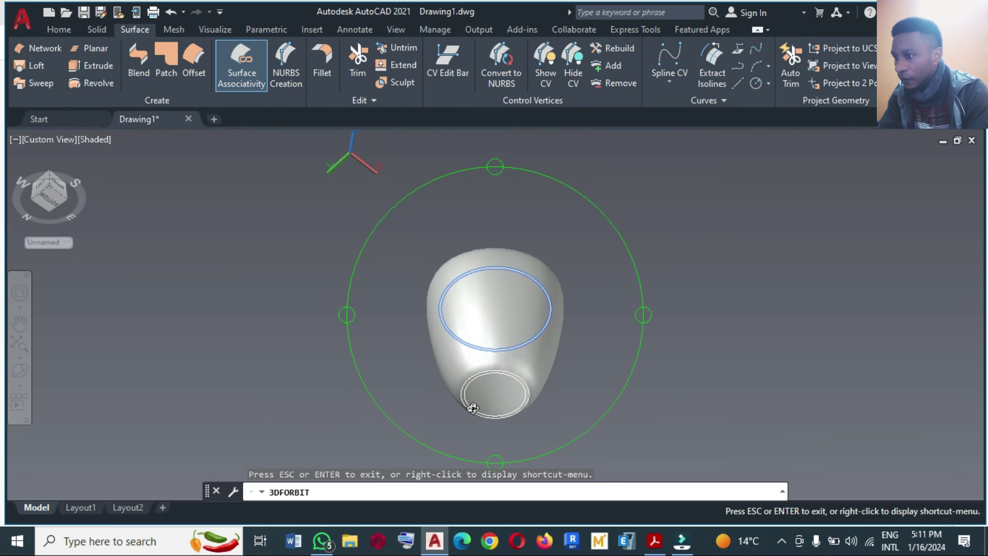
key("Escape")
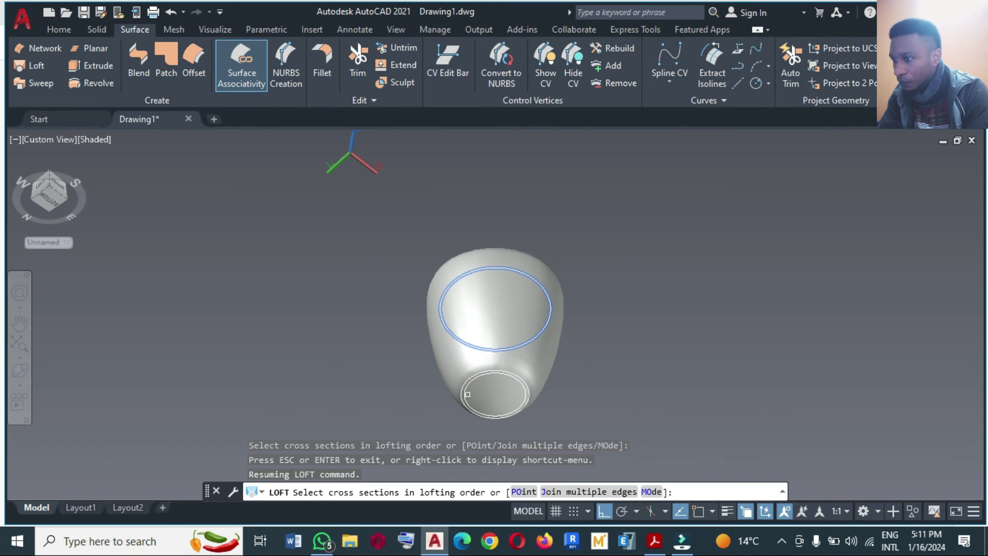
left_click(473, 385)
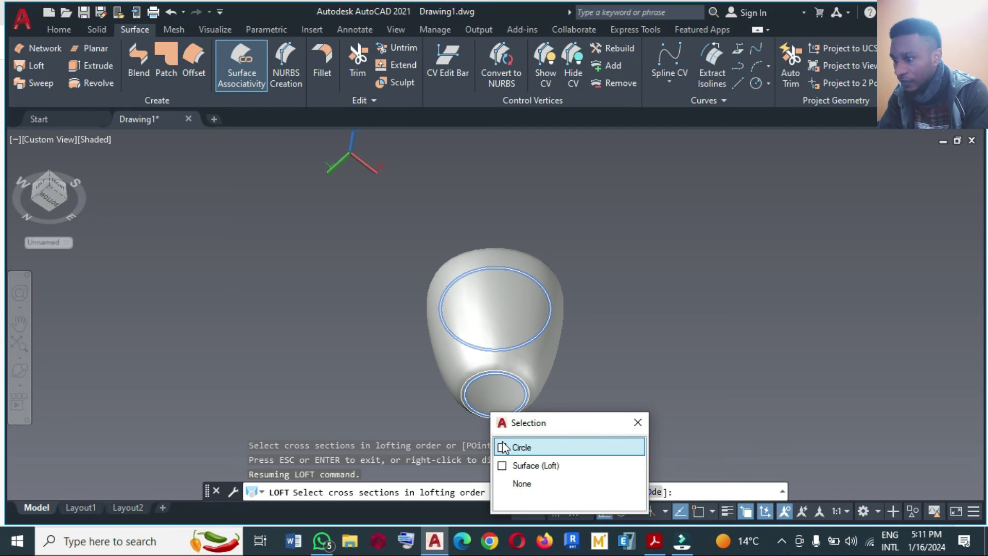
left_click(520, 447)
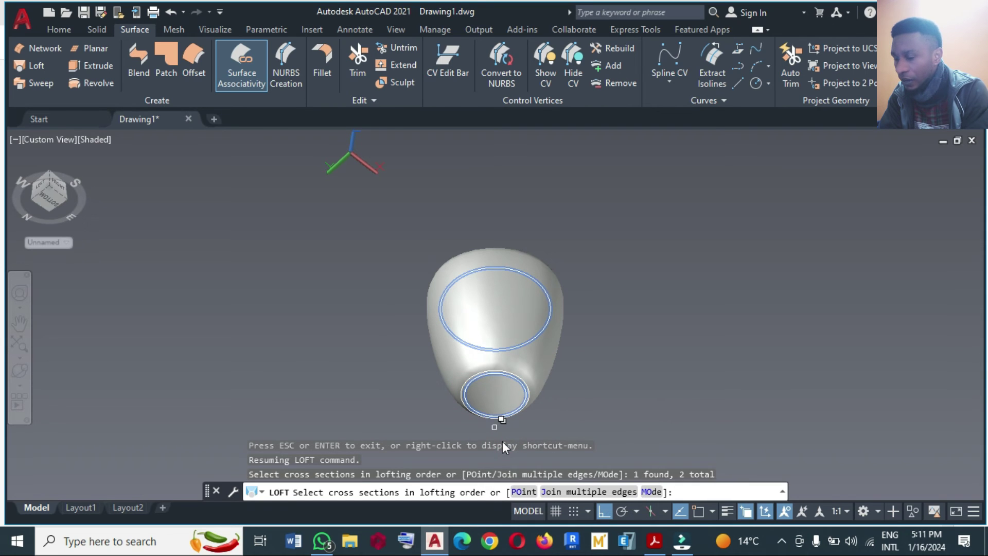
key("Return")
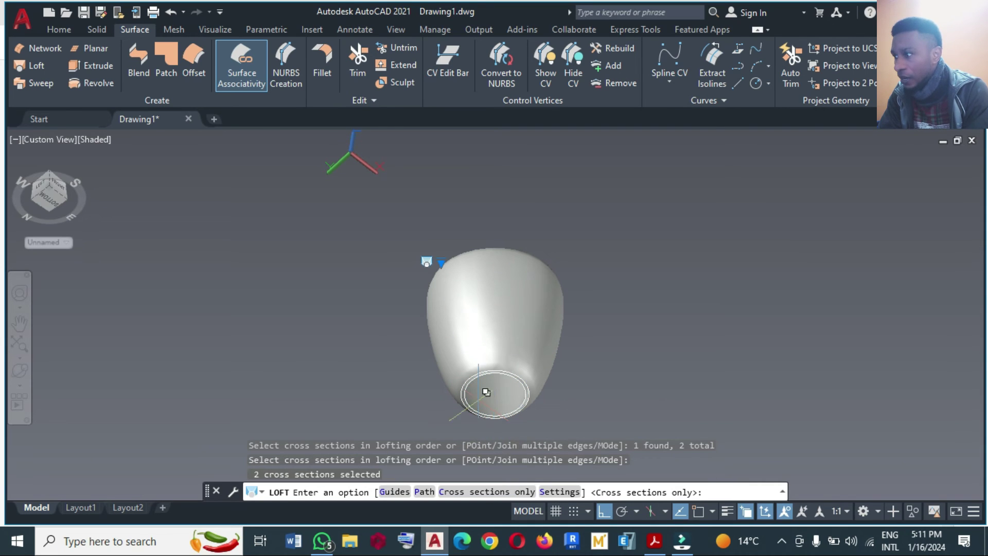
- Set the pending inner loft between the upper inner and lower inner circles to the Draft Angle option
left_click(19, 369)
left_click_drag(493, 169, 495, 327)
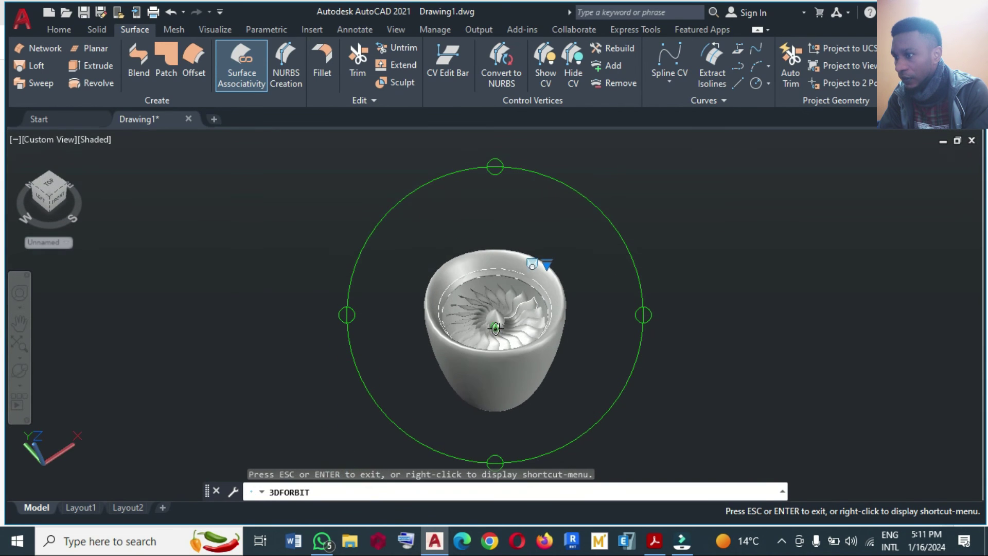
key("Escape")
right_click(547, 264)
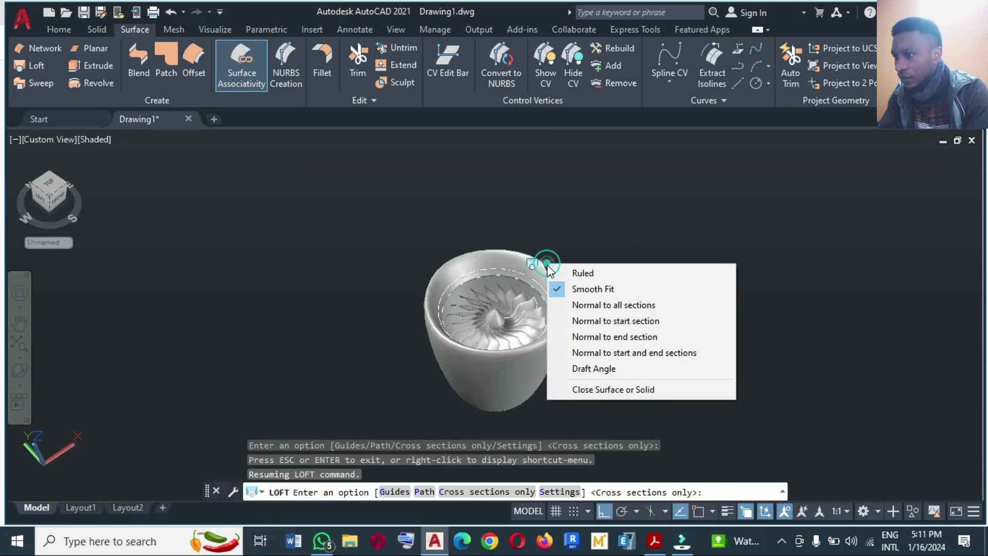
left_click(588, 368)
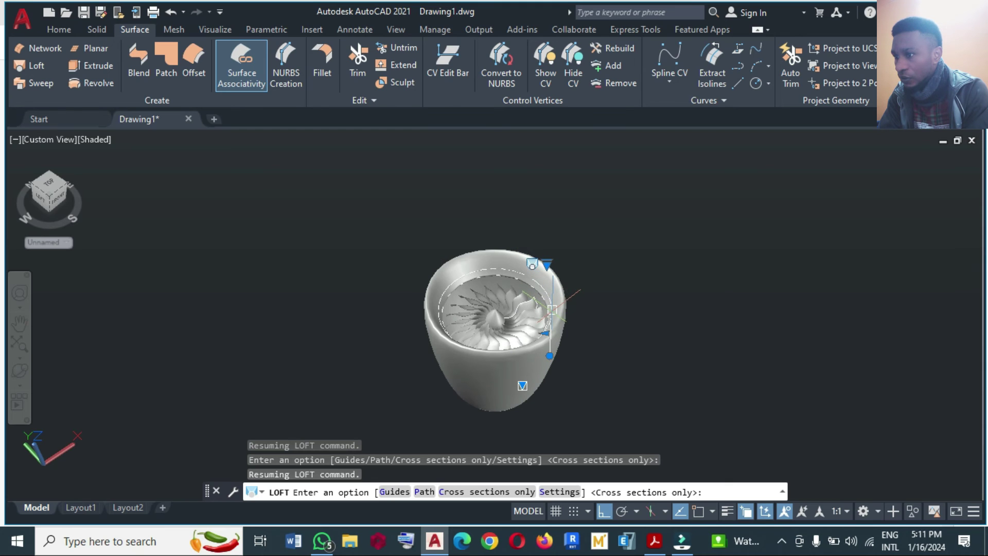
- Swing the upper inner circle's draft handle outward, leave the lower circle's handle pointing inward, and finish the inner loft
left_click(549, 334)
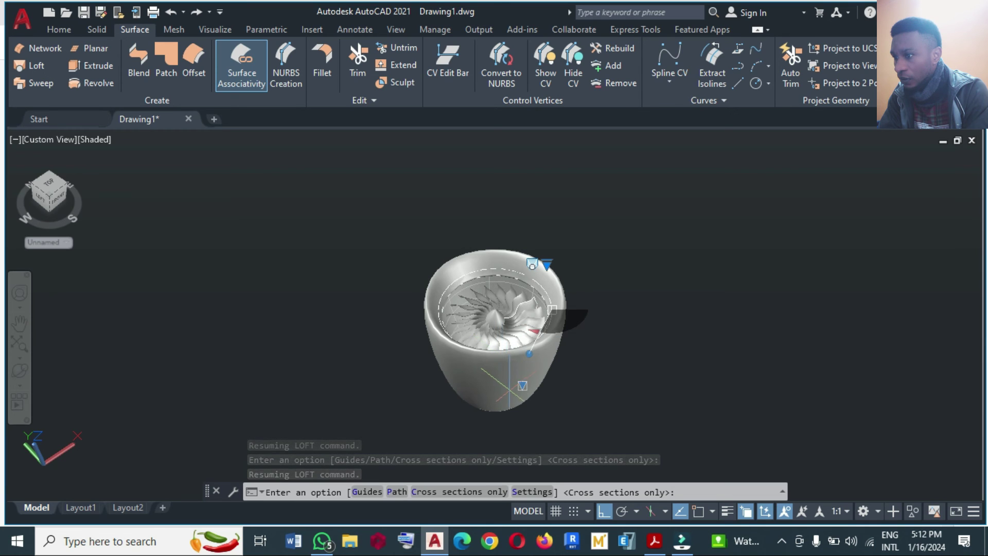
key("Escape")
middle_click_drag(552, 310, 548, 357, "shift")
left_click(549, 357)
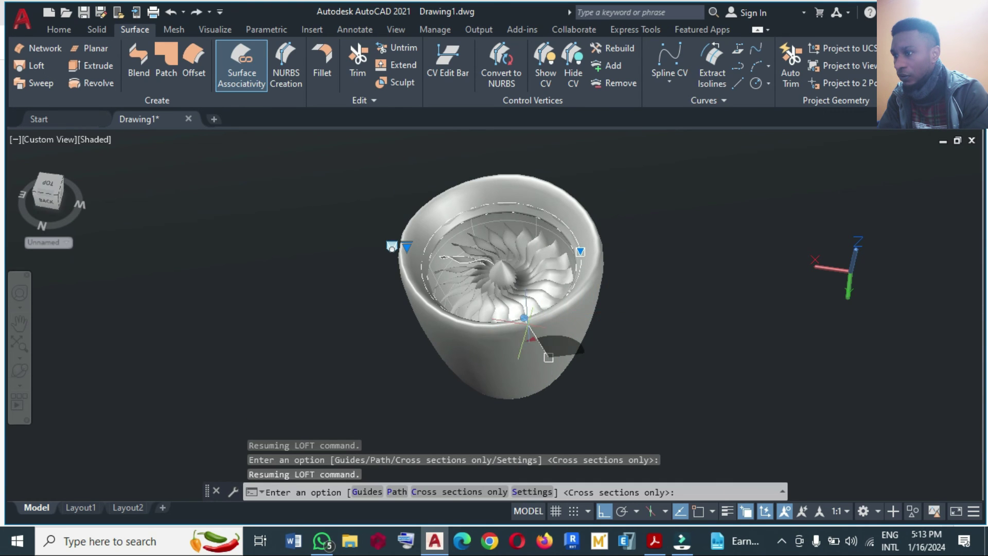
key("Escape")
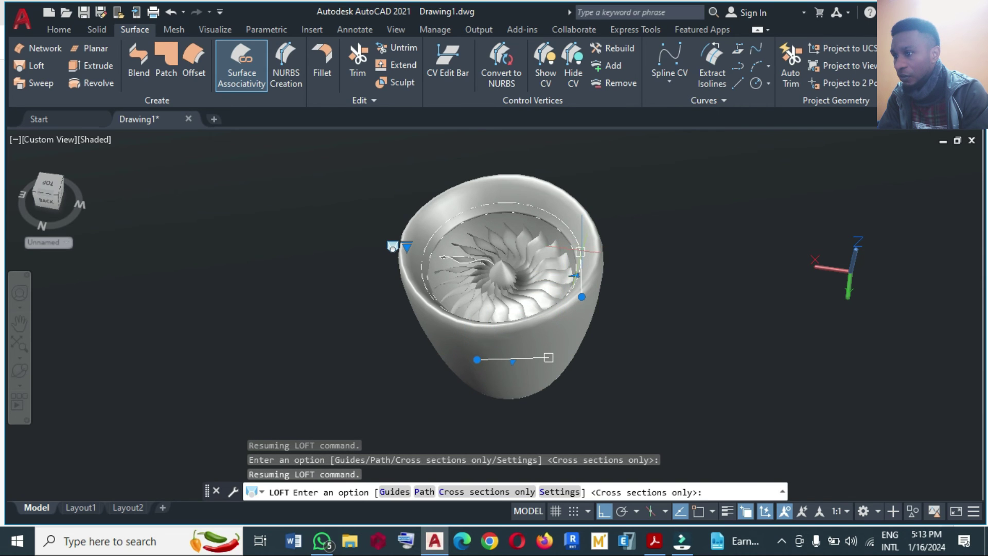
left_click(581, 296)
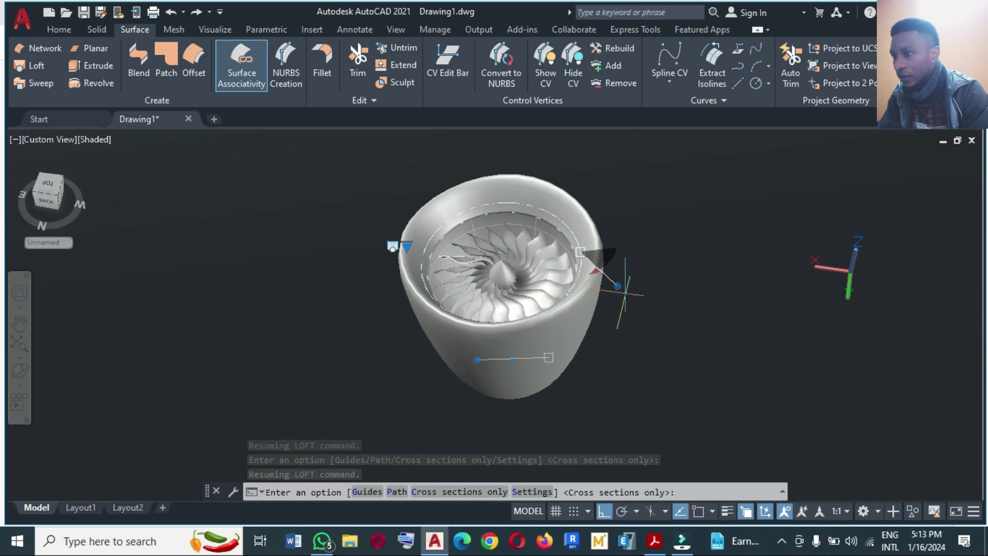
left_click(615, 287)
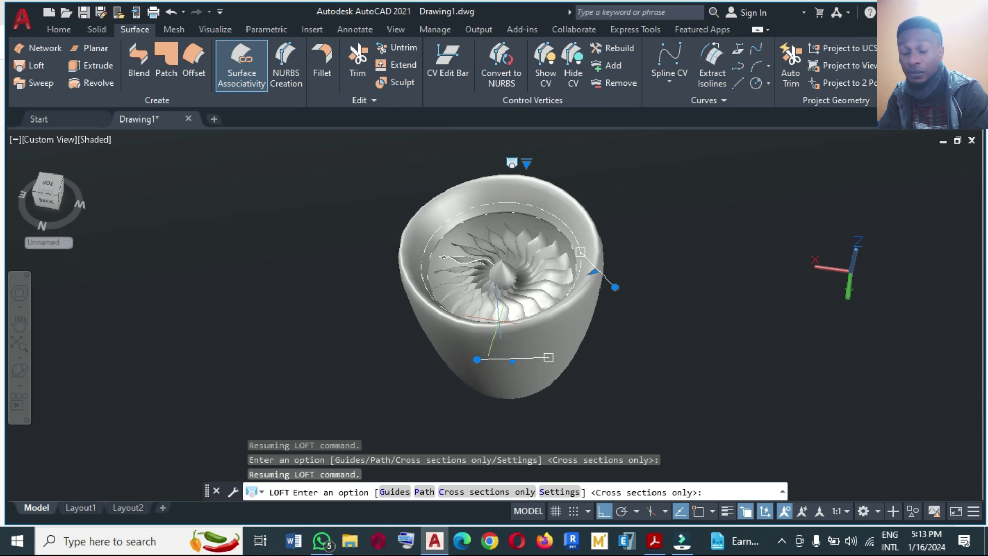
key("Return")
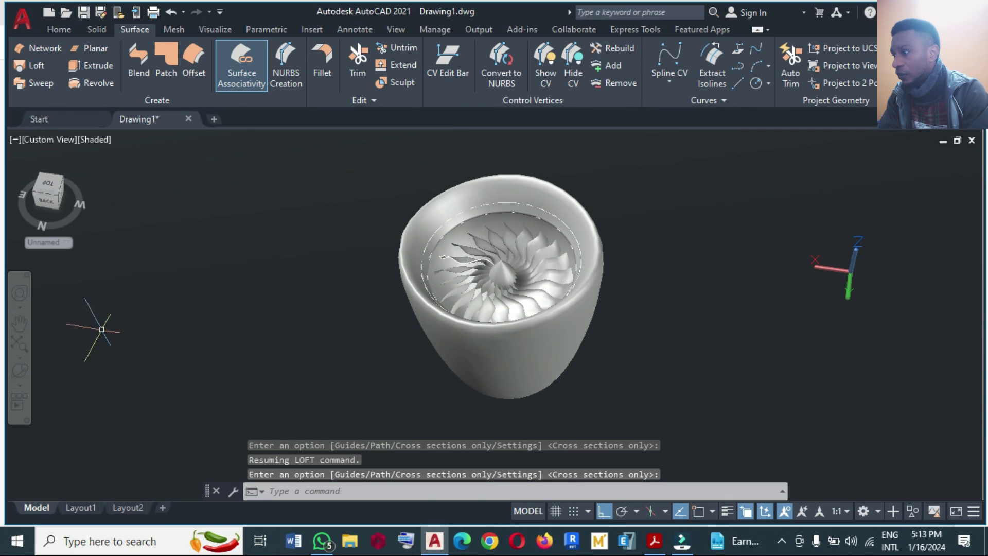
- Inspect the finished casing and fan by orbiting and compare them with the jet engine reference image in the PDF viewer
left_click(20, 370)
left_click_drag(487, 461, 477, 308)
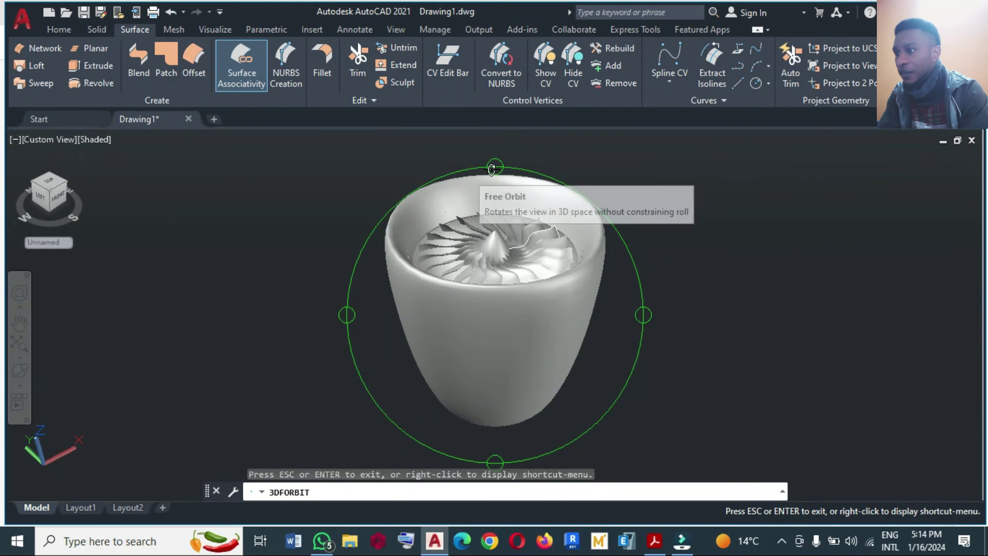
left_click_drag(488, 170, 503, 194)
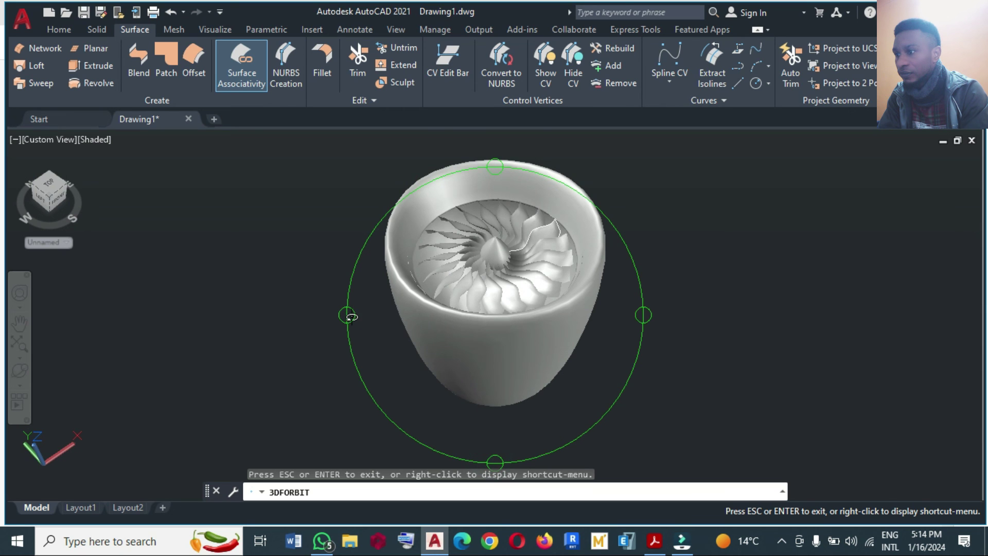
left_click_drag(350, 314, 411, 337)
left_click_drag(502, 207, 505, 251)
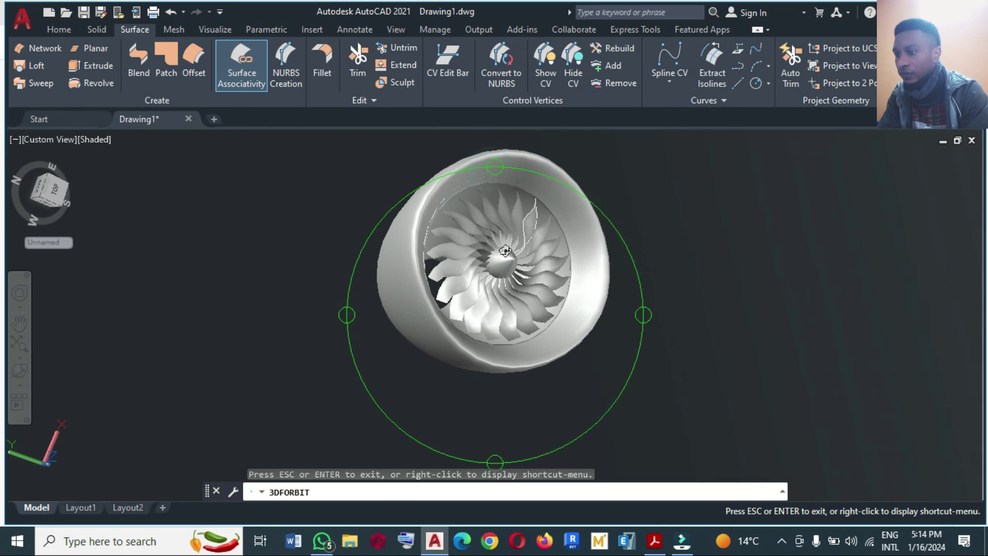
left_click(654, 543)
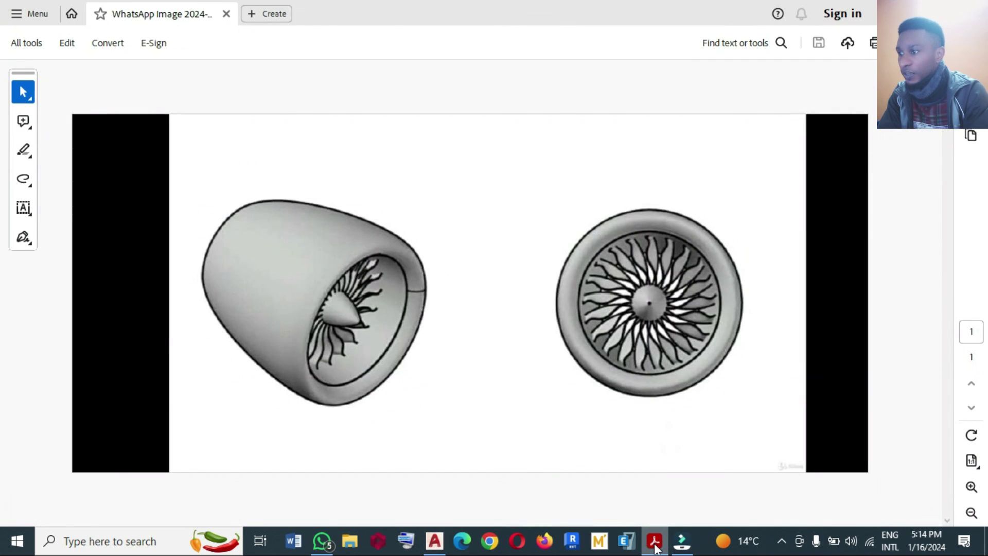
left_click(655, 547)
left_click(655, 547)
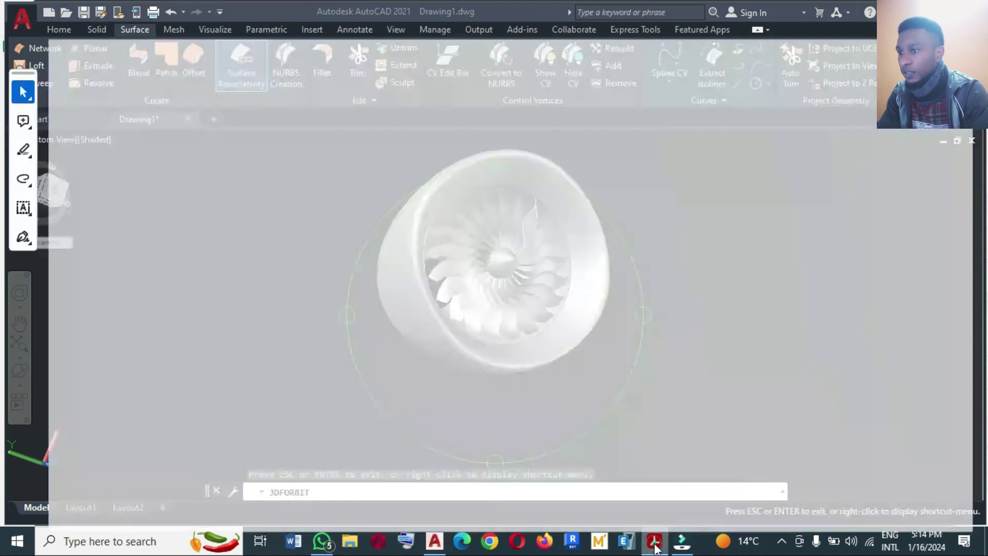
left_click(654, 546)
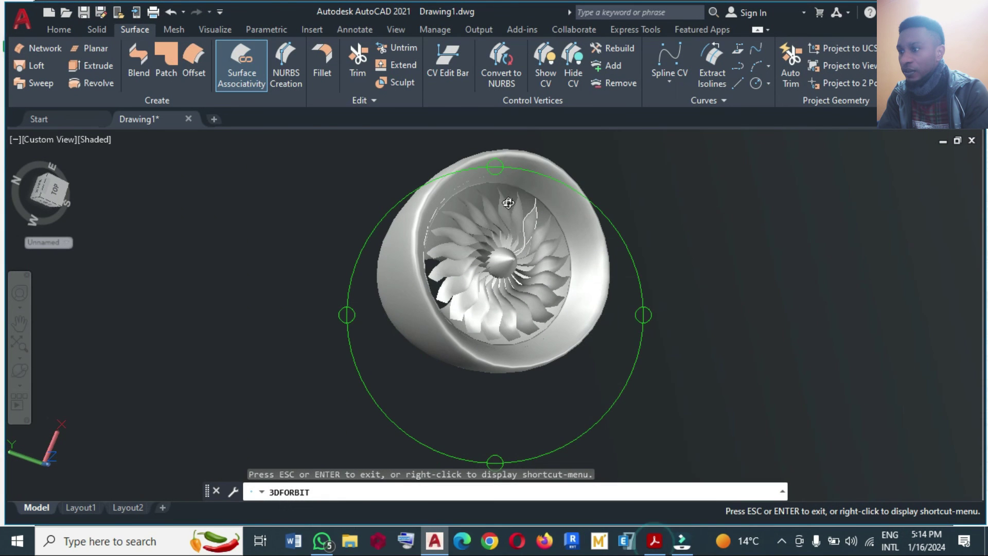
- Examine the casing's outer profile, inner surface and fan blades from the front and the side
left_click_drag(493, 168, 491, 178)
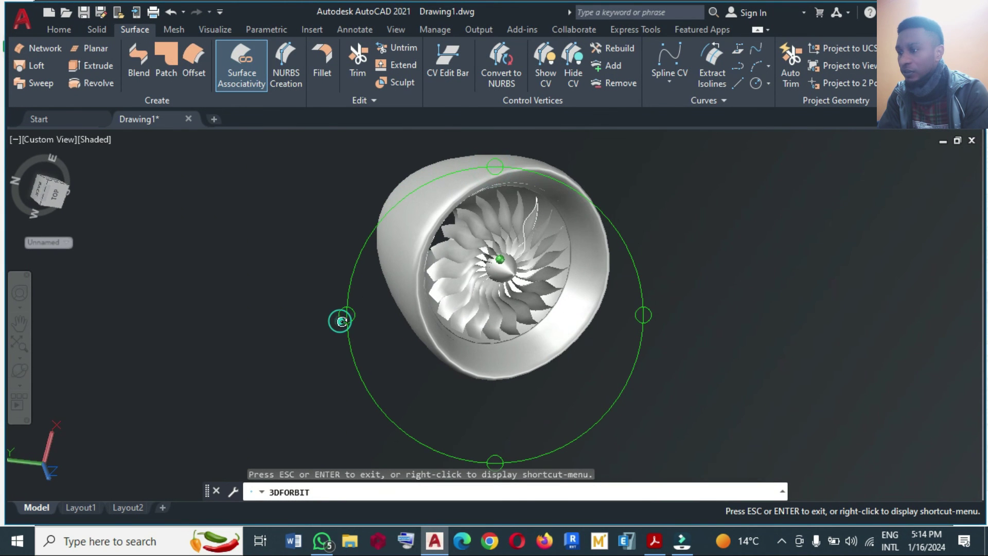
left_click_drag(341, 322, 364, 315)
left_click_drag(494, 455, 396, 319)
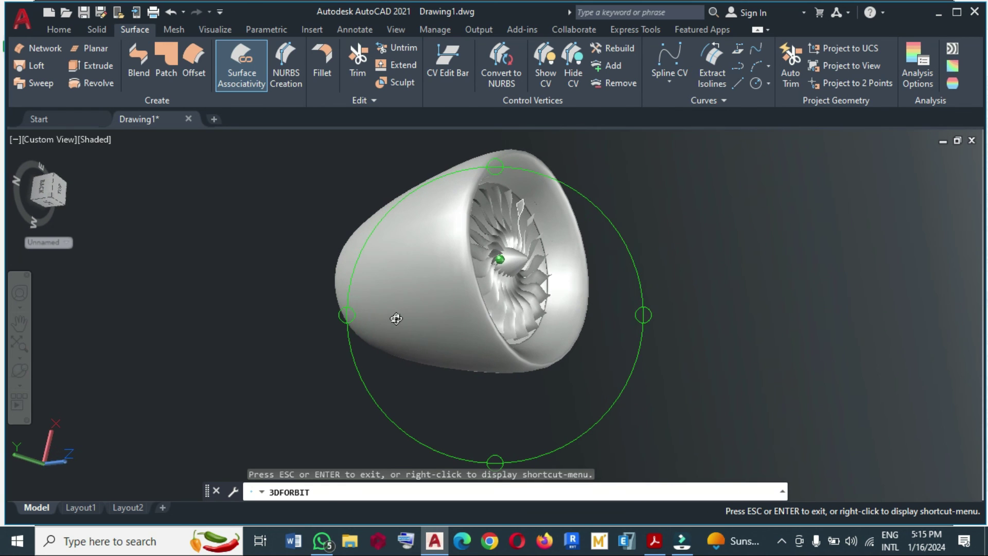
left_click_drag(493, 170, 446, 209)
left_click_drag(360, 319, 614, 321)
mouse_move(494, 184)
left_mouse_down()
mouse_move(485, 183)
mouse_move(489, 168)
left_mouse_up()
left_click_drag(643, 316, 539, 367)
left_click_drag(496, 172, 495, 170)
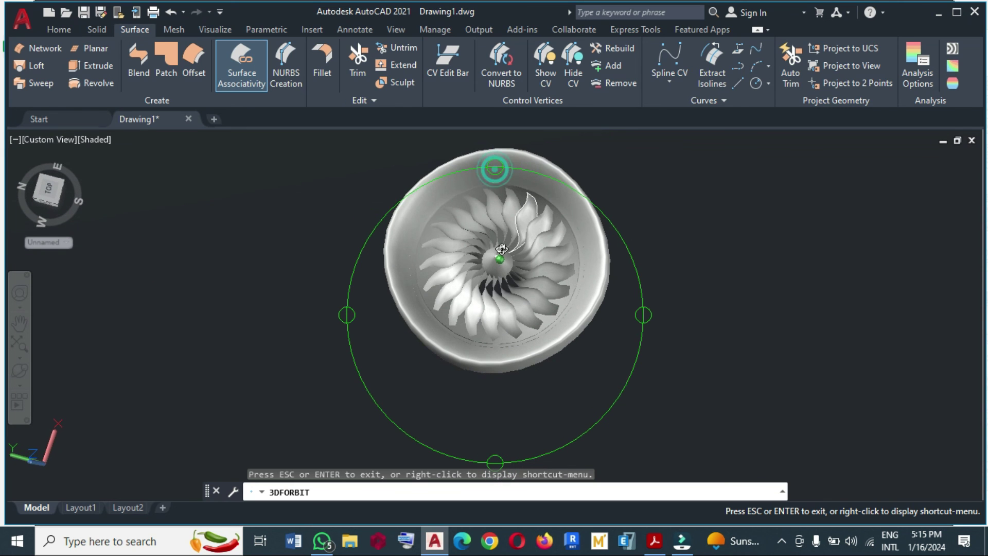
left_click_drag(356, 316, 427, 270)
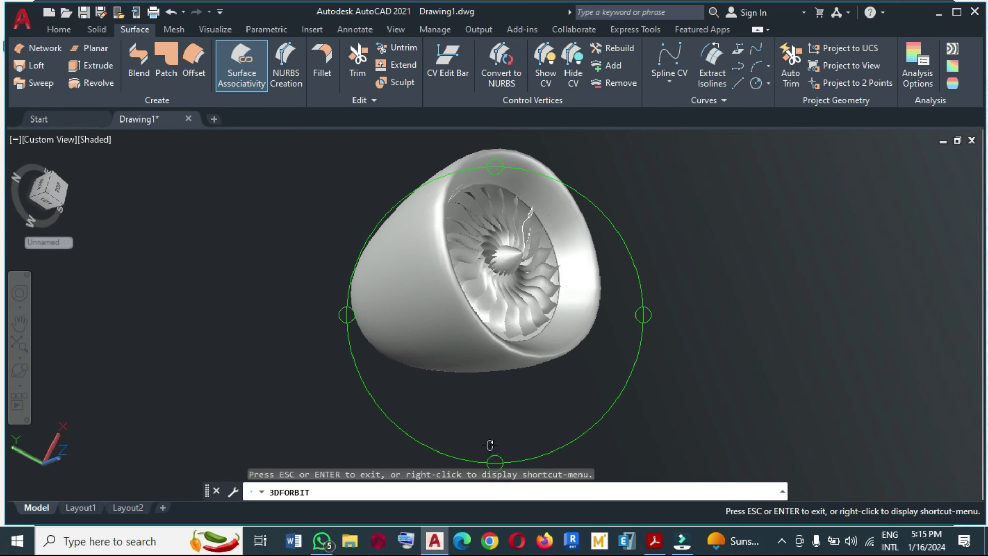
left_click_drag(490, 445, 484, 410)
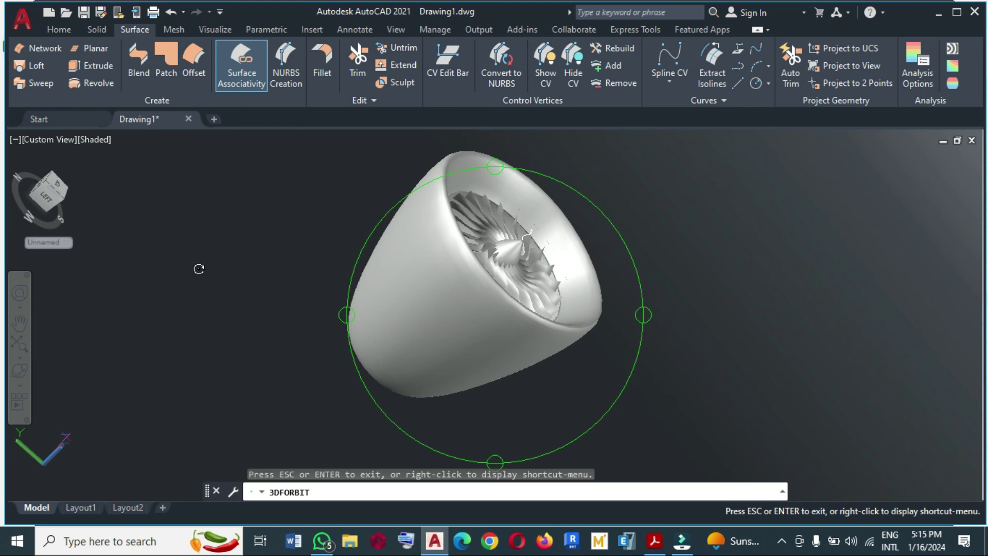
- Leave the orbit mode and switch the model view to parallel projection
right_click(51, 192)
left_click(49, 193)
key("Escape")
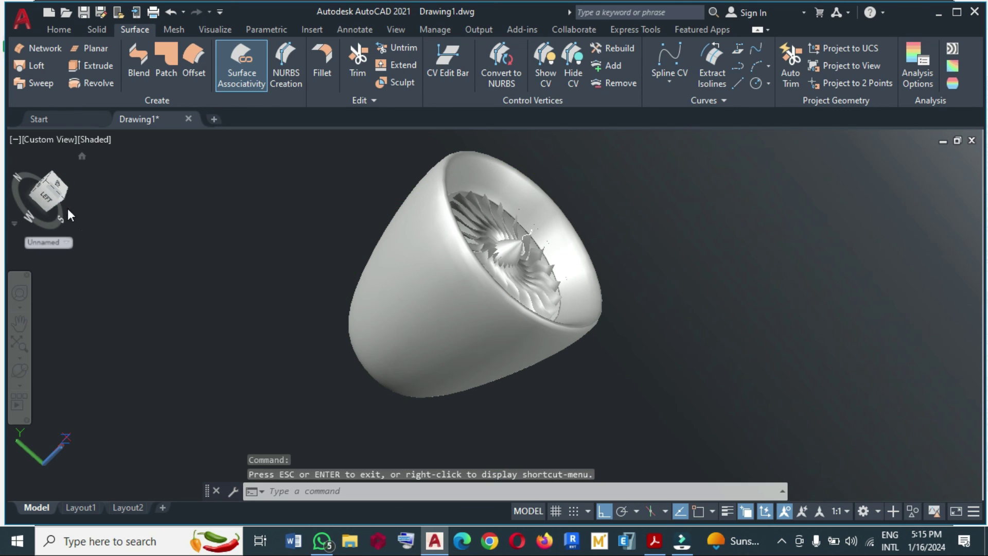
right_click(51, 197)
left_click(75, 226)
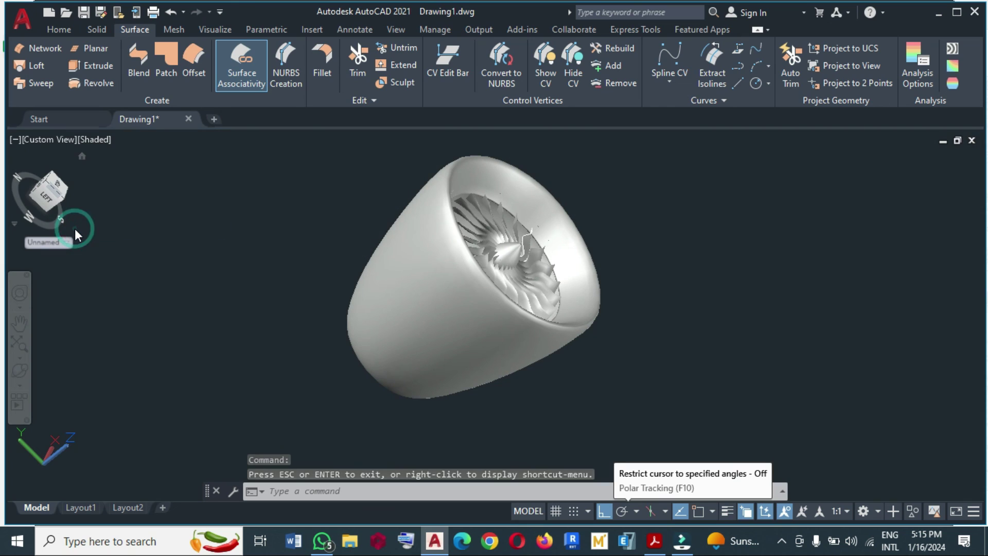